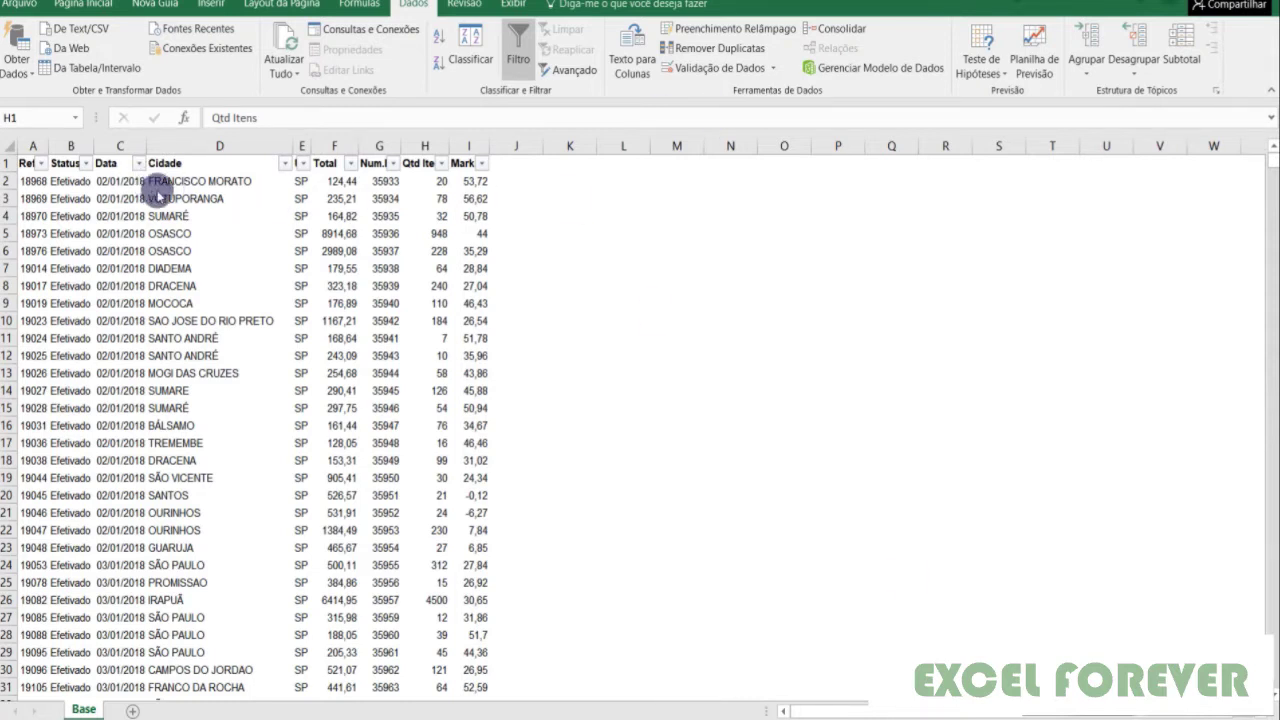
Filter the Cidade column to show only the AMERICANA rows.
key(ctrl+space)
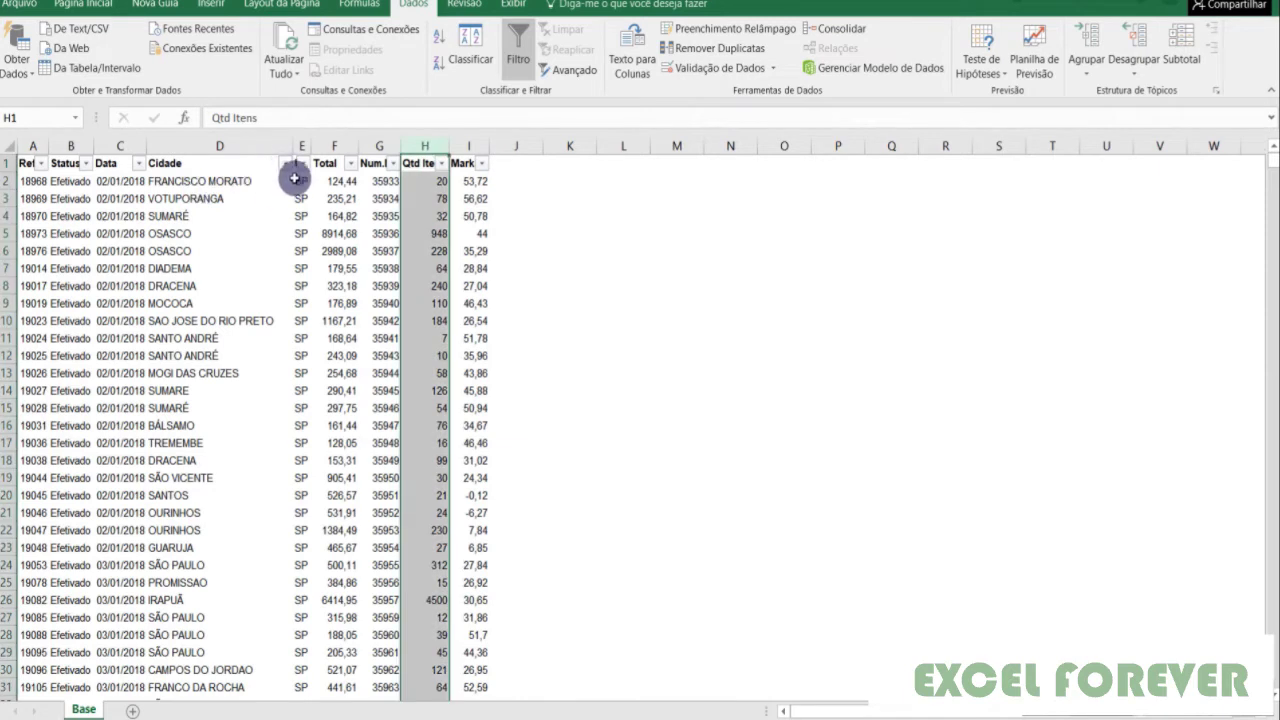
click(285, 163)
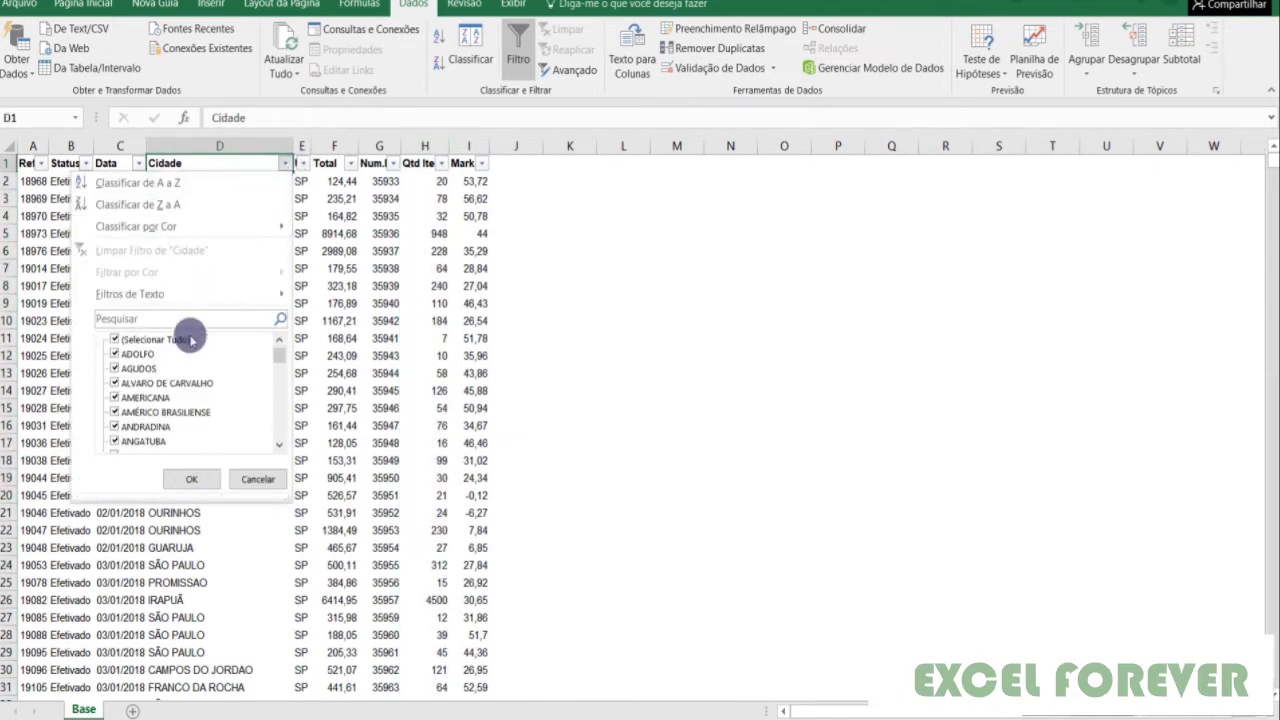
click(112, 339)
click(114, 397)
click(186, 482)
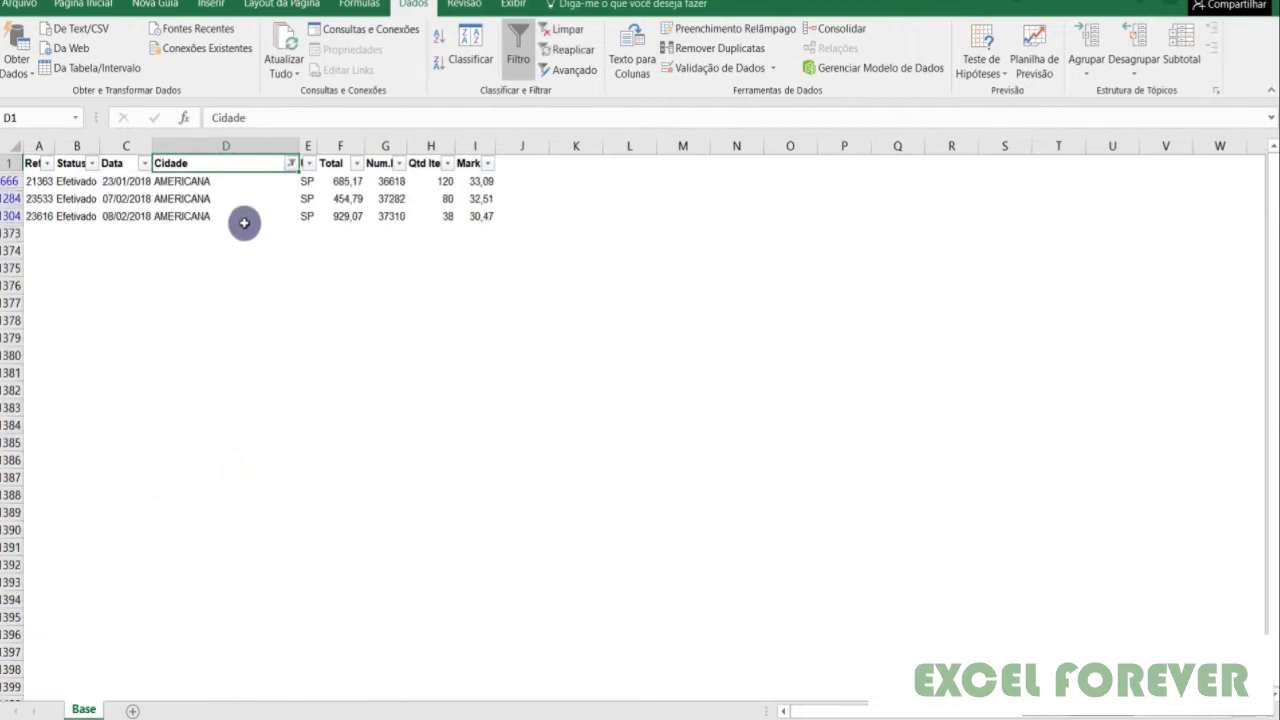
Copy the three visible AMERICANA Cidade cells and paste them starting at K666.
click(196, 286)
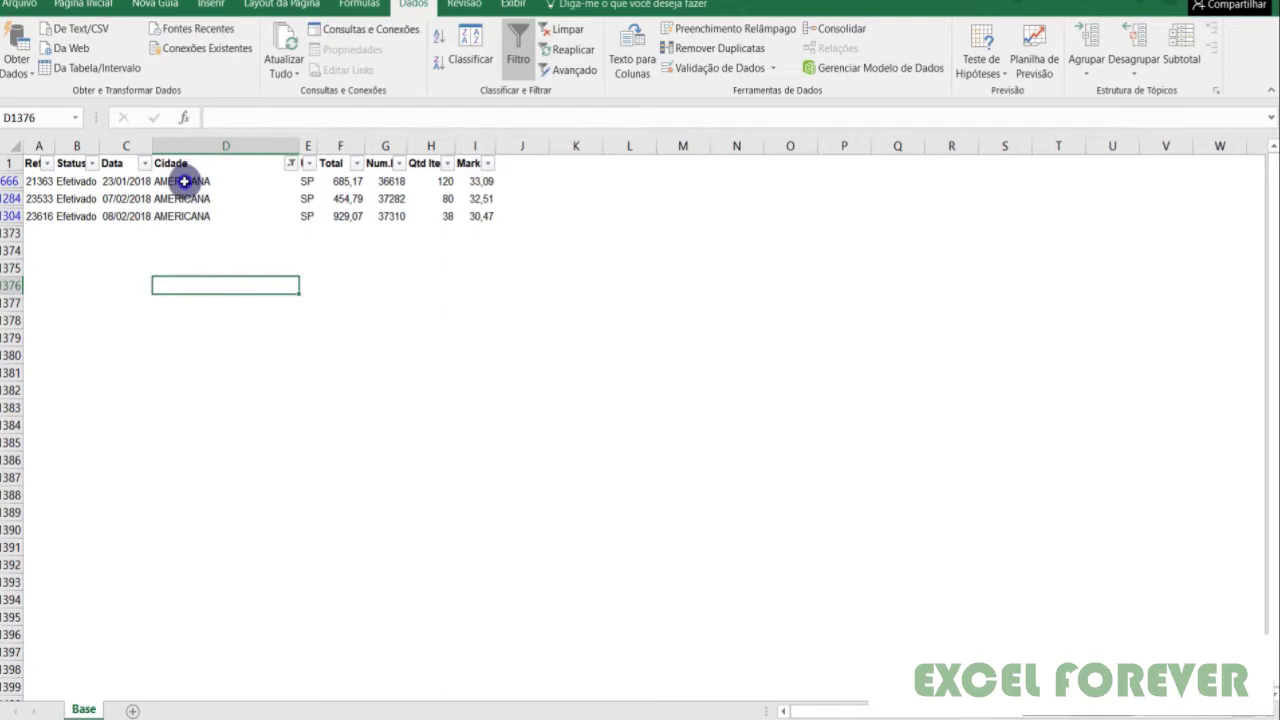
drag(184, 181, 184, 217)
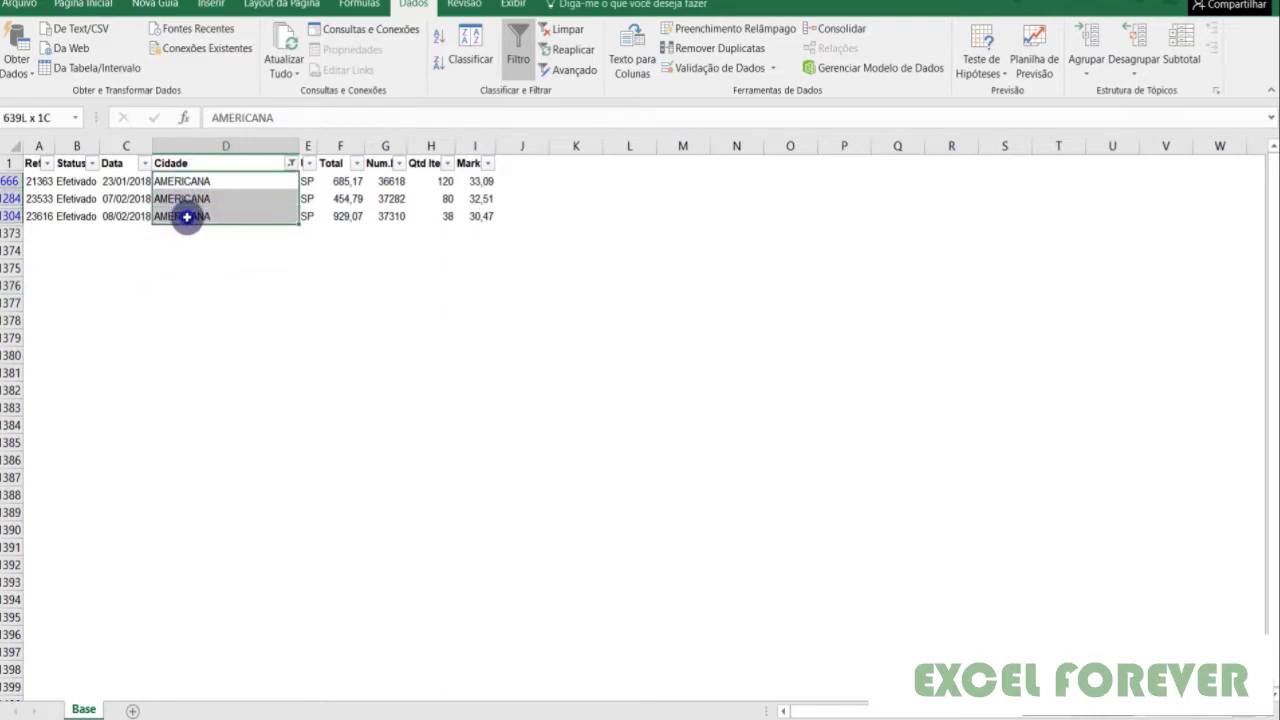
key(ctrl+c)
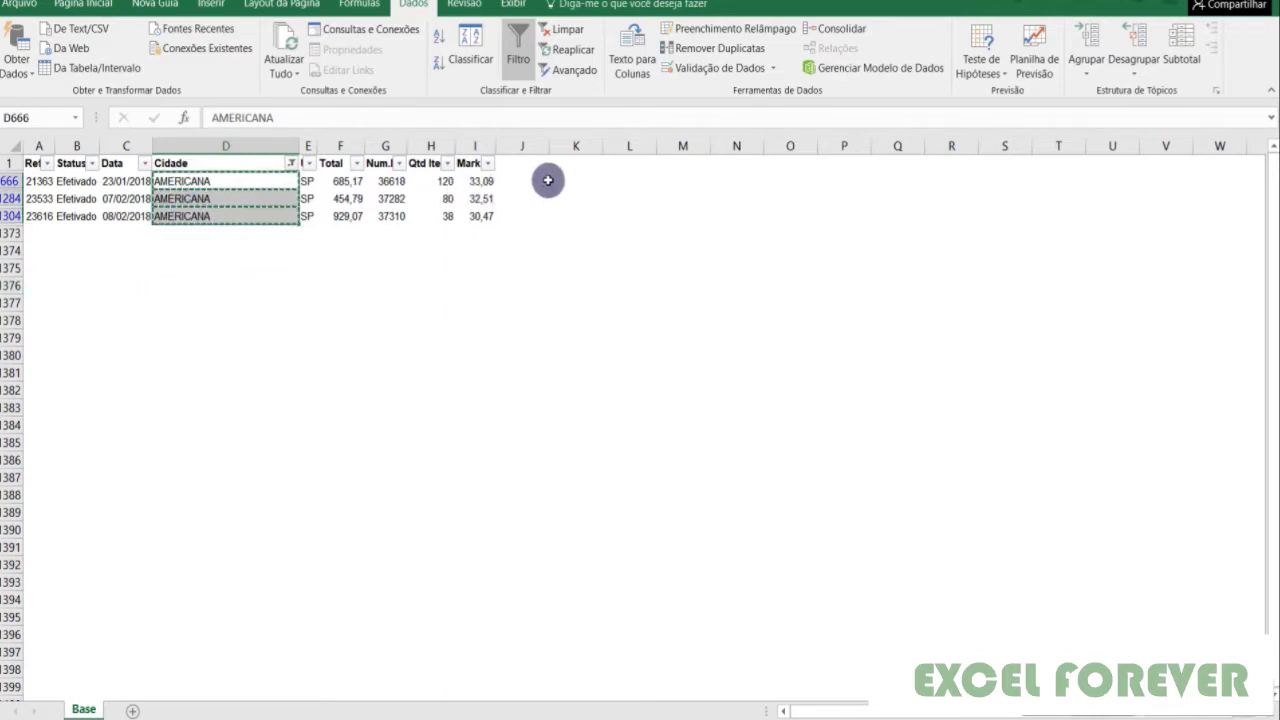
key(ctrl+v)
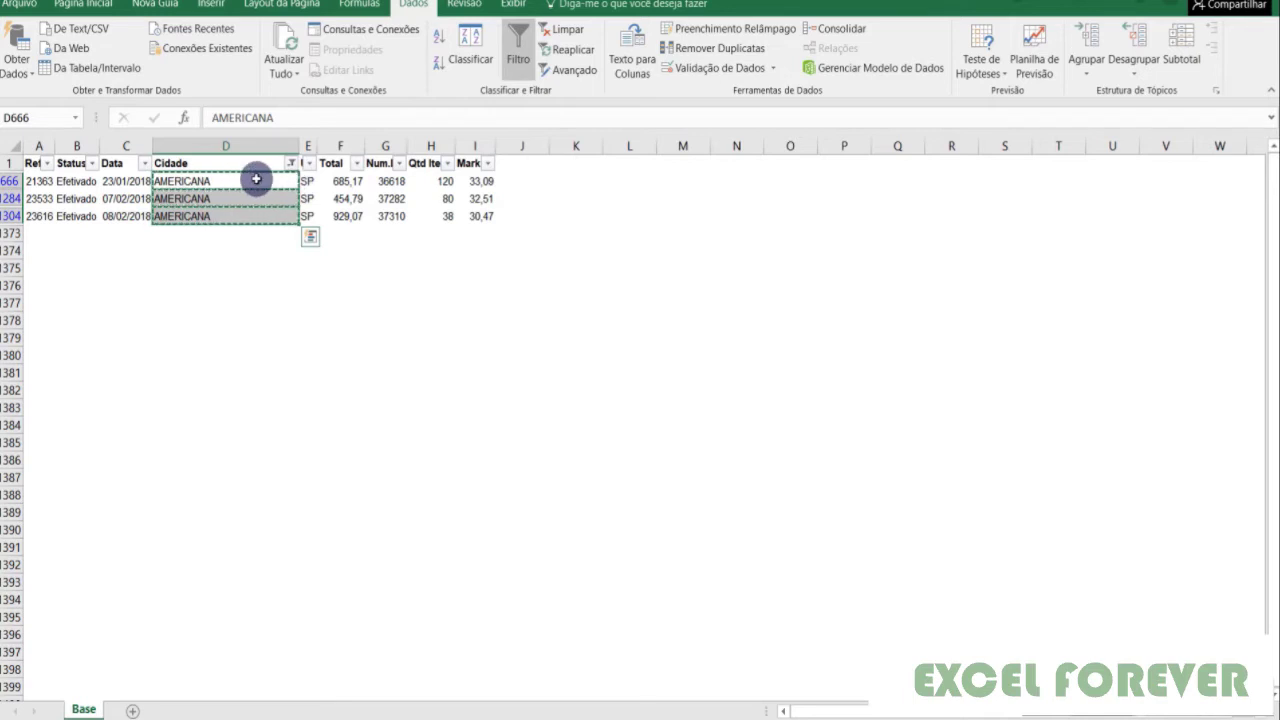
click(570, 184)
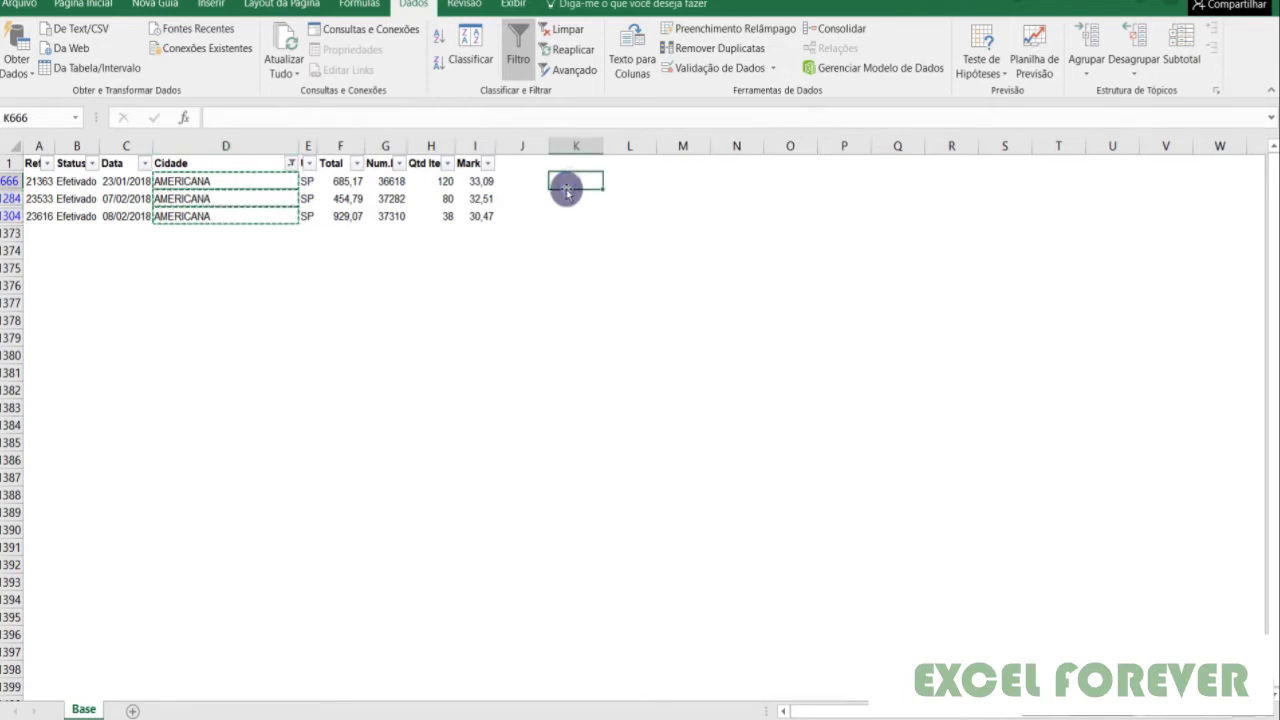
key(ctrl+v)
Check the AMERICANA paste in K666 and clear the copy marquee.
click(577, 249)
click(576, 181)
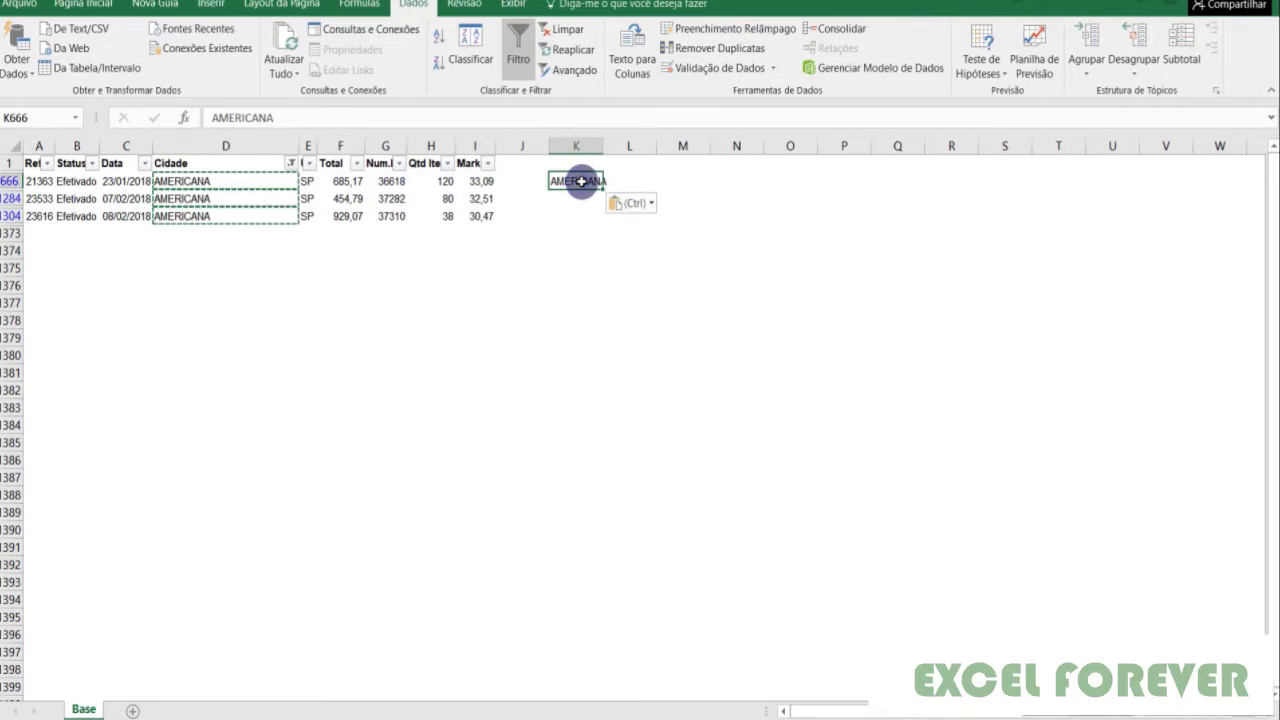
key(Escape)
key(Left)
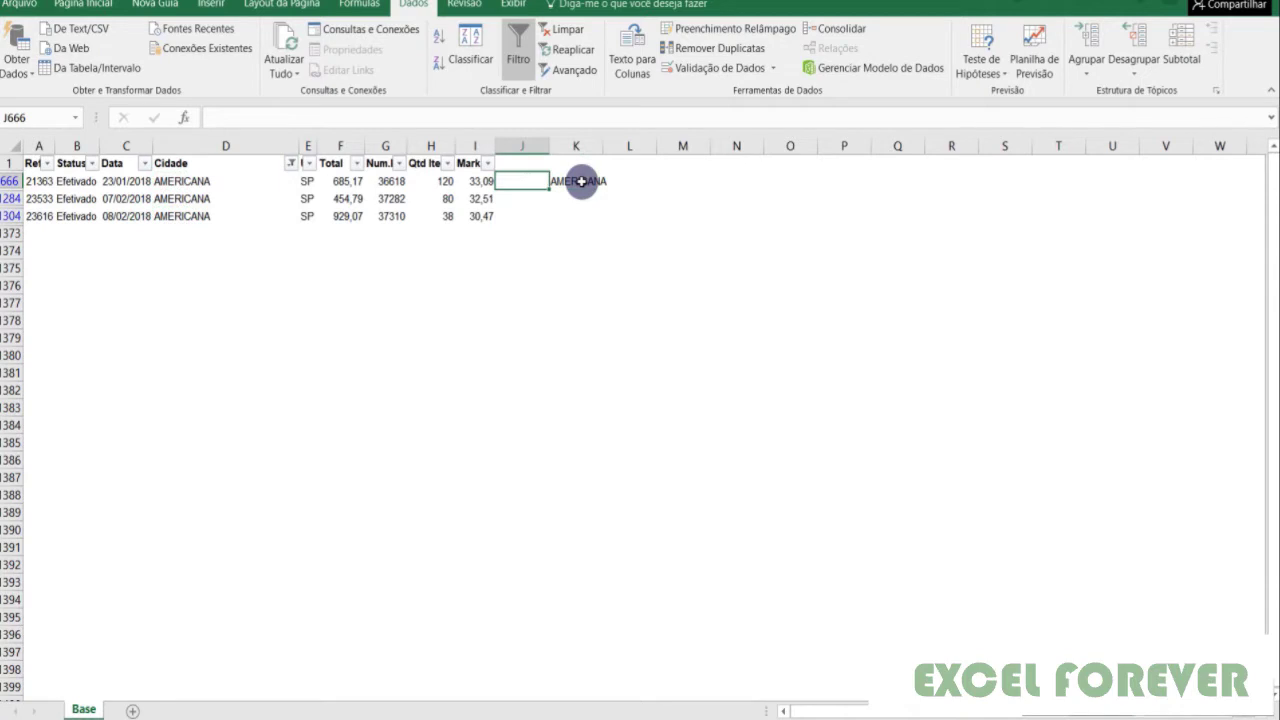
click(581, 181)
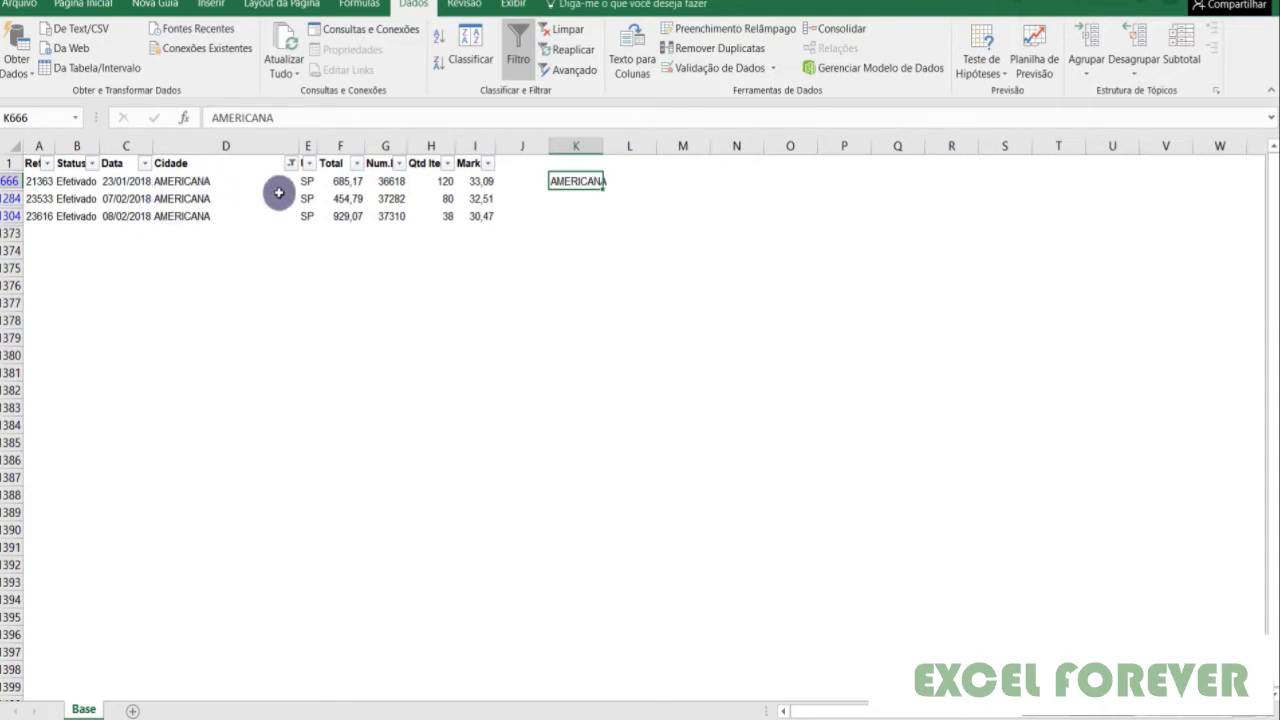
Restore all cities in the Cidade filter to show the full list.
click(291, 163)
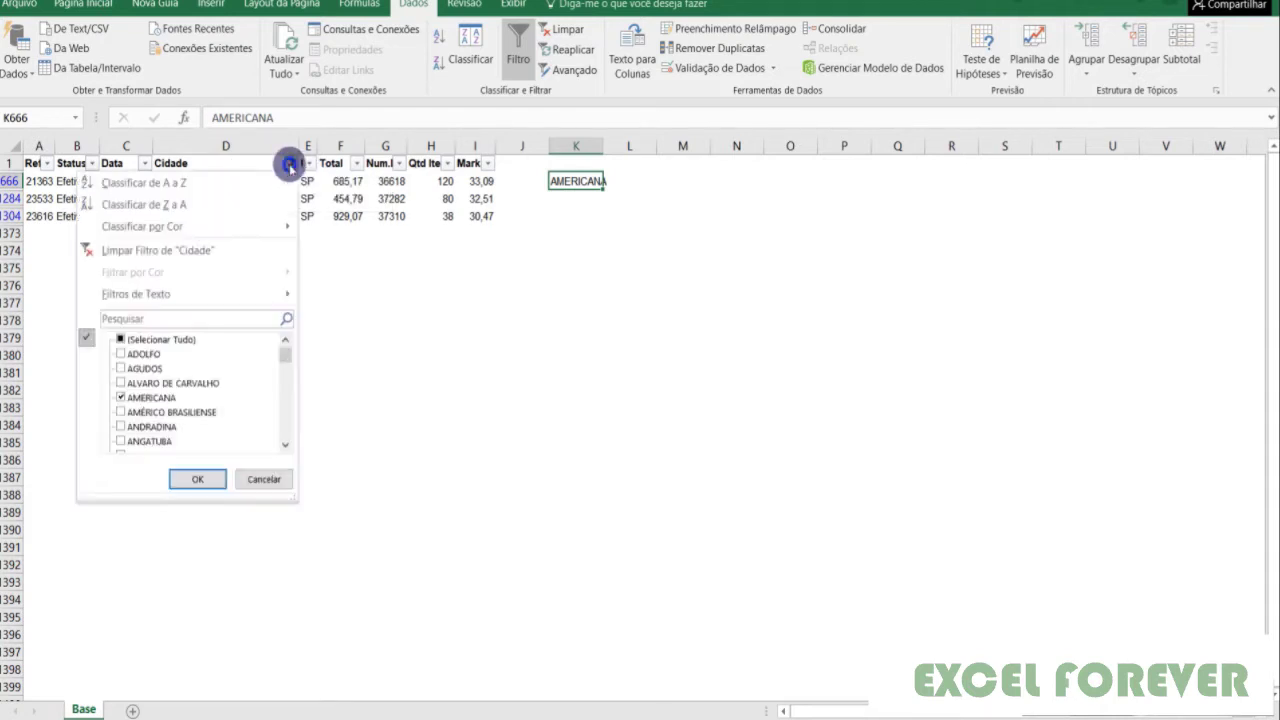
click(121, 339)
click(176, 484)
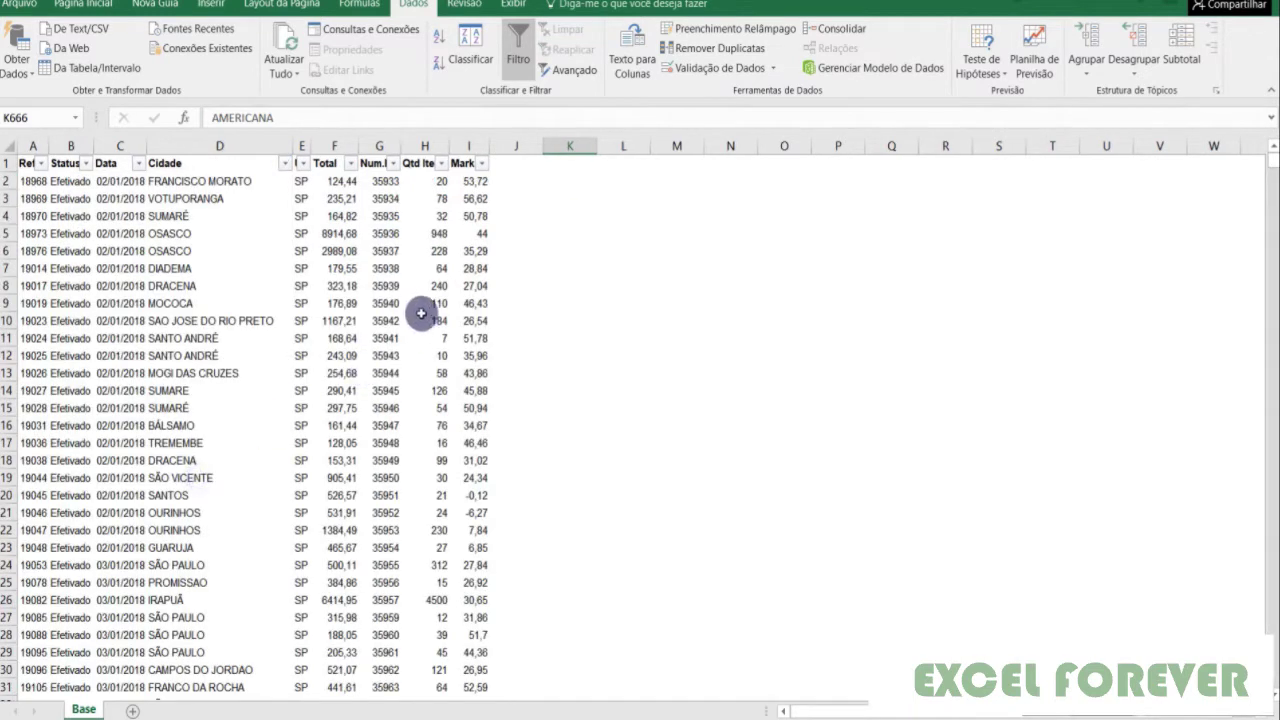
click(425, 320)
scroll(254, 306, down, 5)
scroll(280, 260, up, 5)
Filter Cidade to only BARUERI, unticking every other city.
click(285, 163)
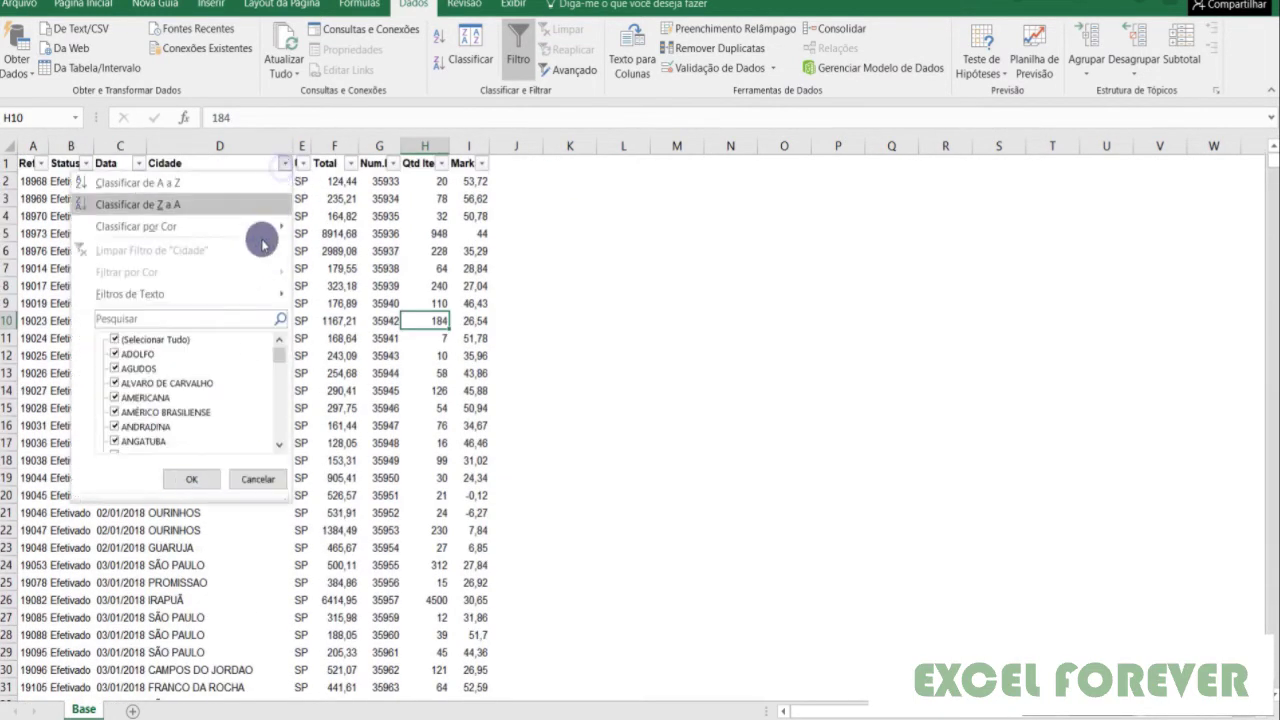
click(113, 340)
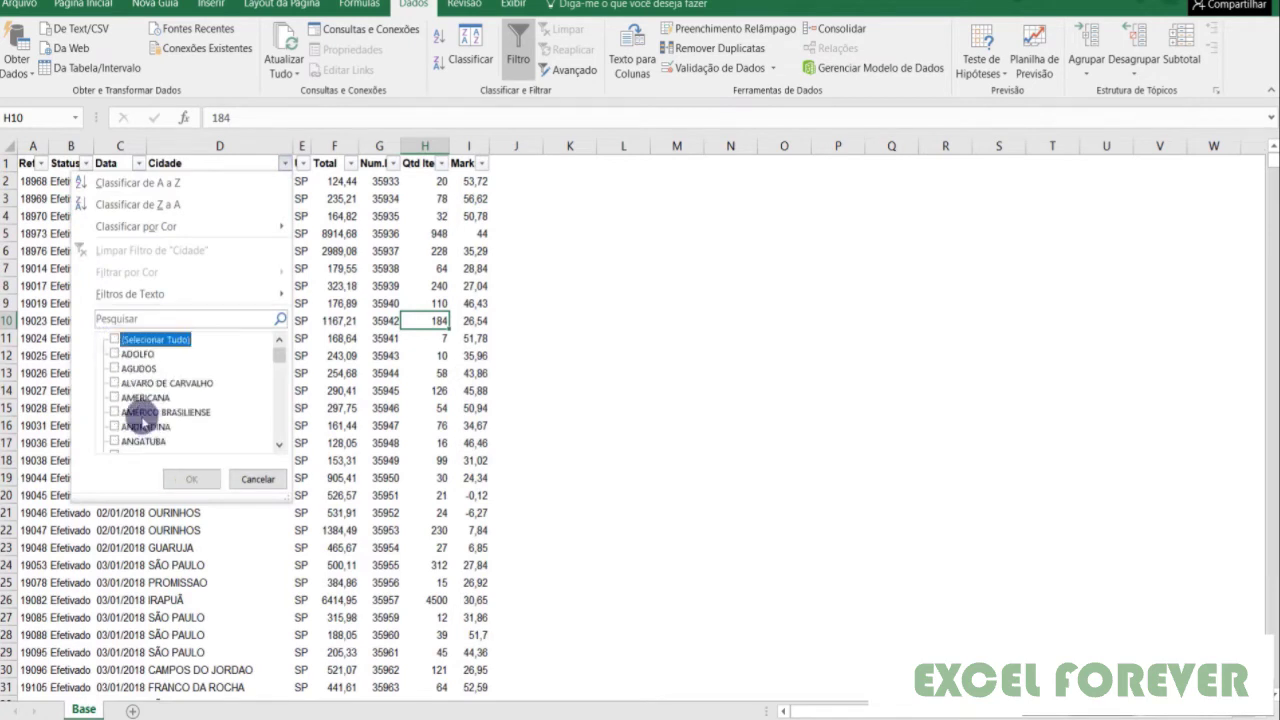
scroll(116, 427, down, 3)
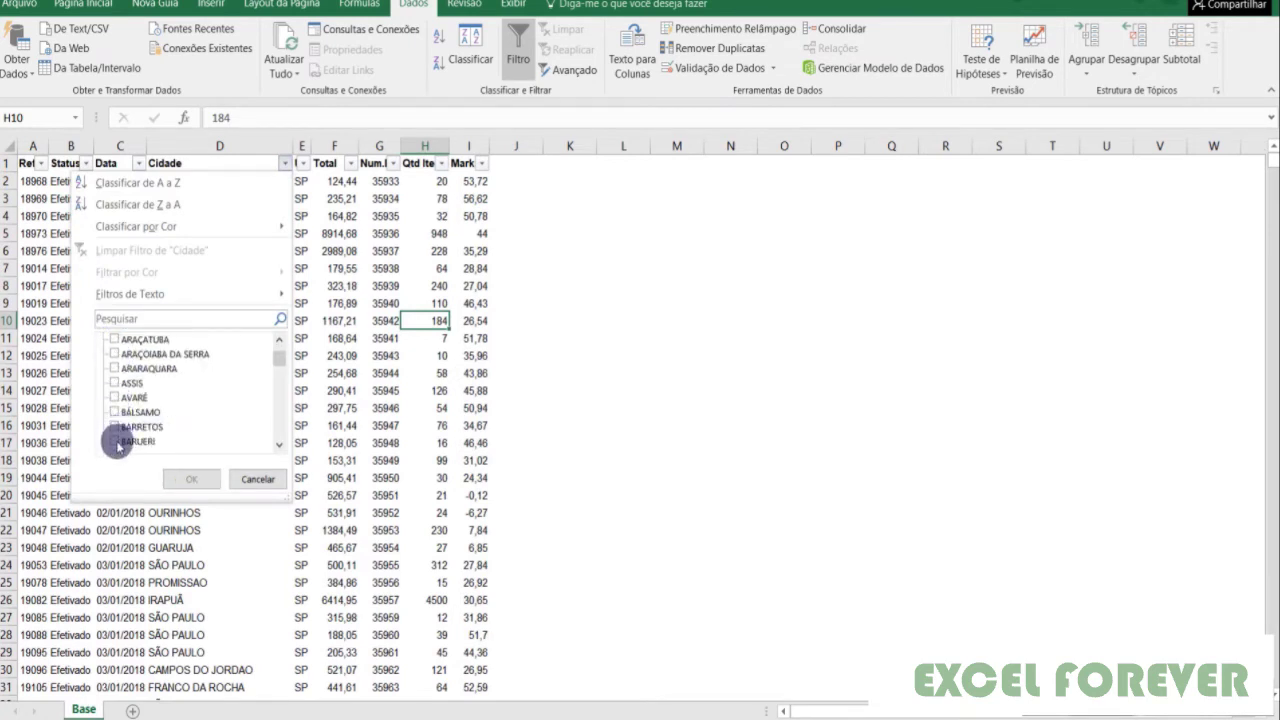
click(114, 441)
click(191, 479)
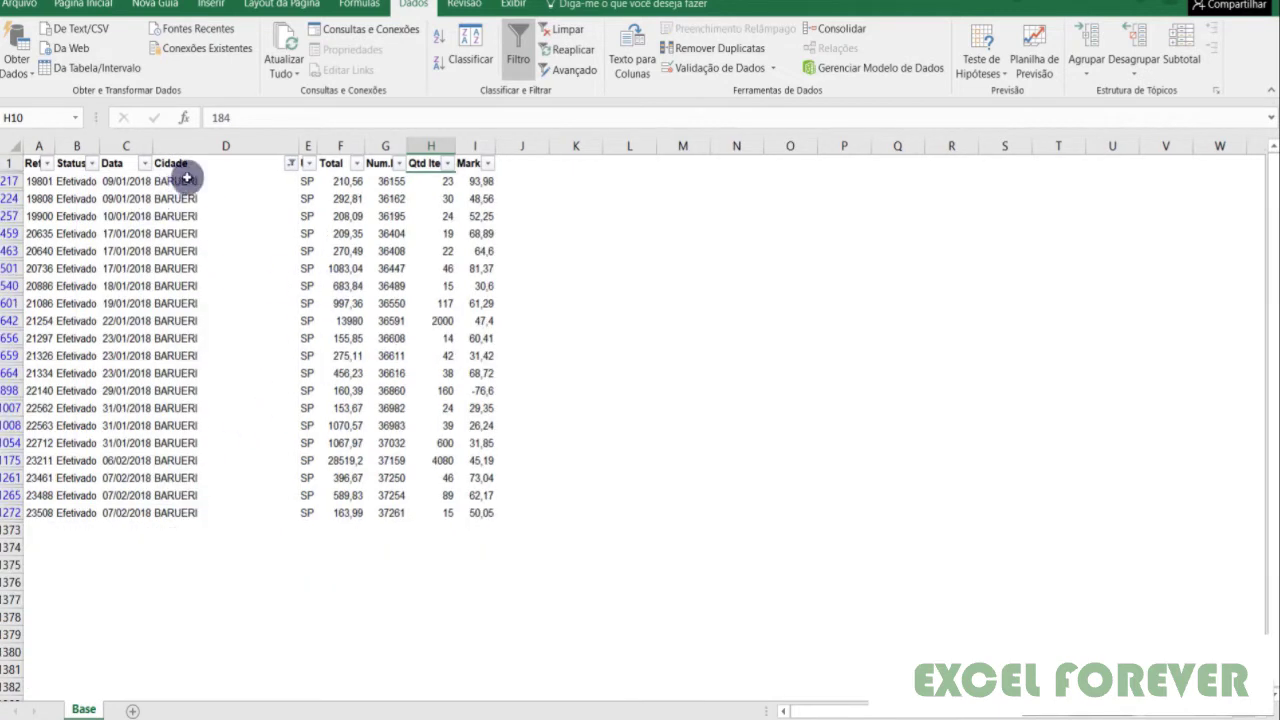
click(308, 145)
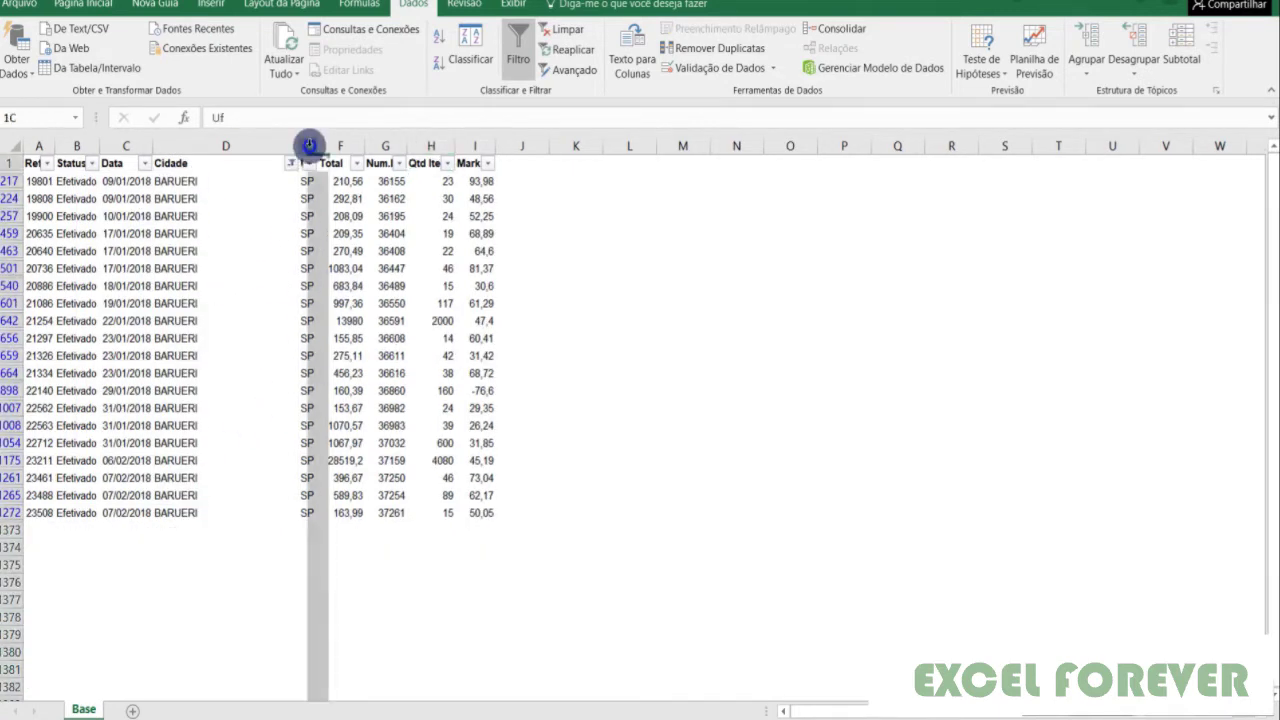
Insert a blank column before Uf and give it the header Classificação.
key(ctrl+plus)
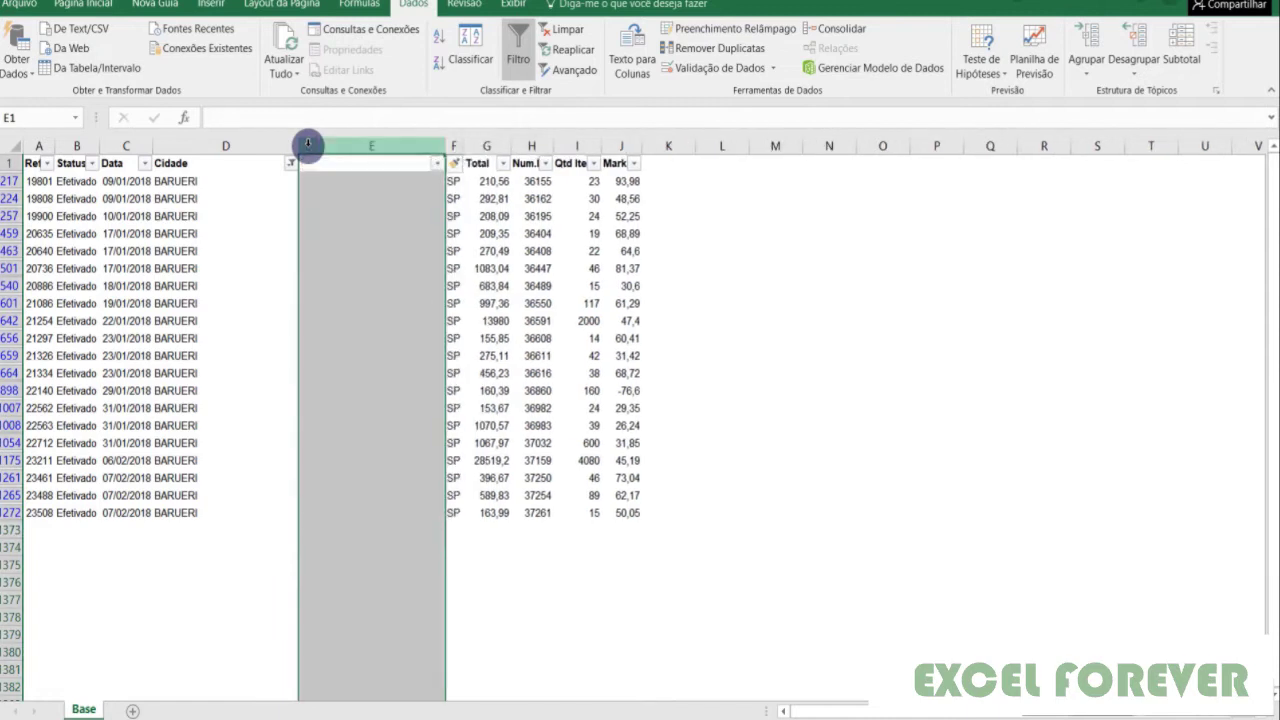
click(343, 162)
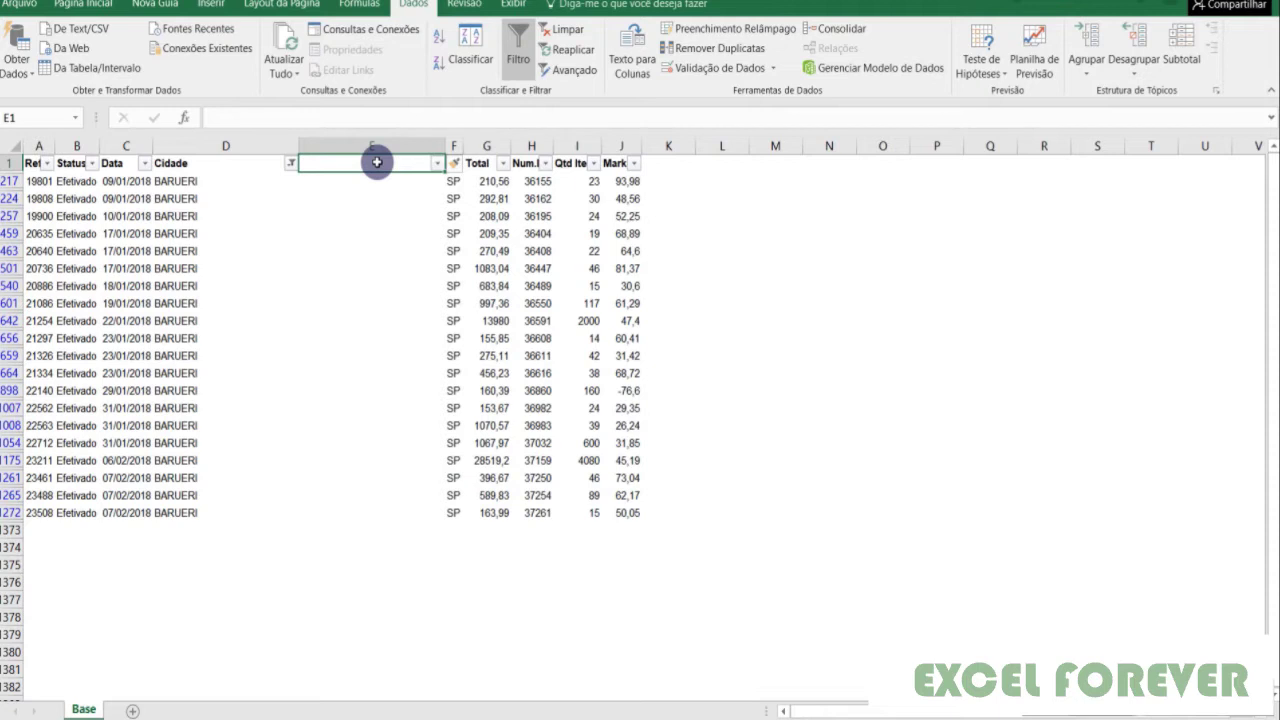
text(C)
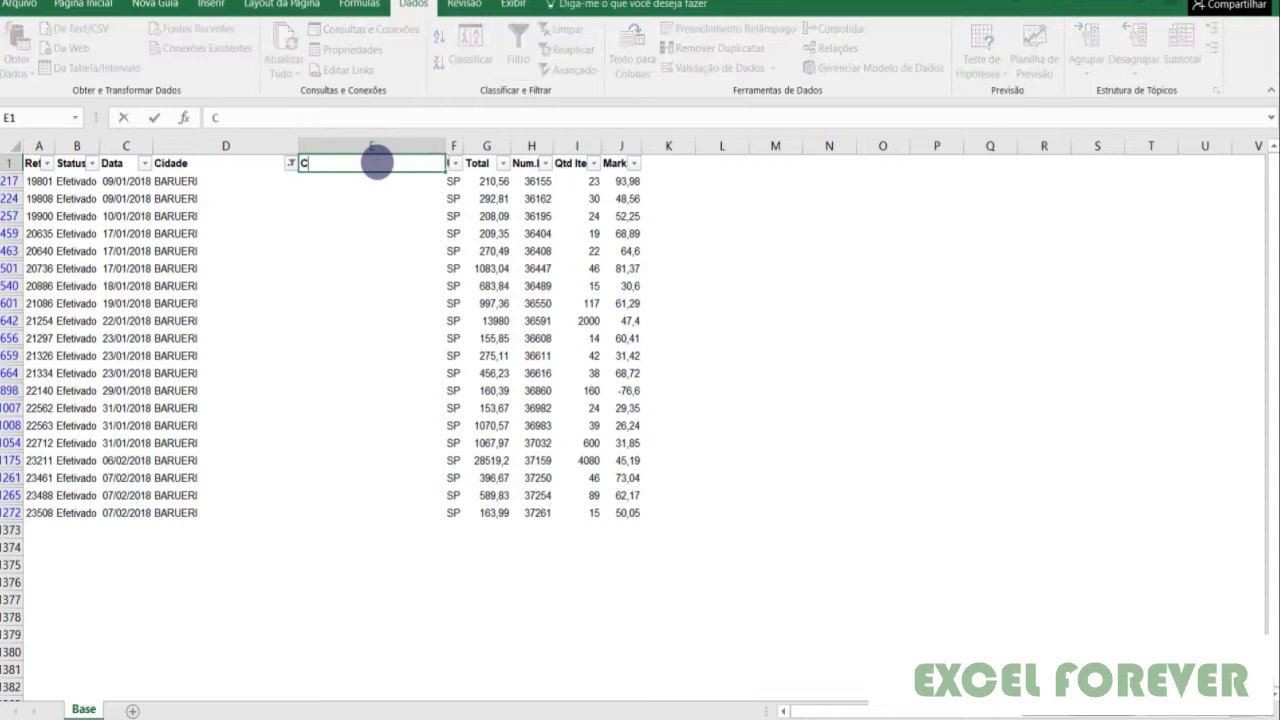
text(lassi)
text(ficação)
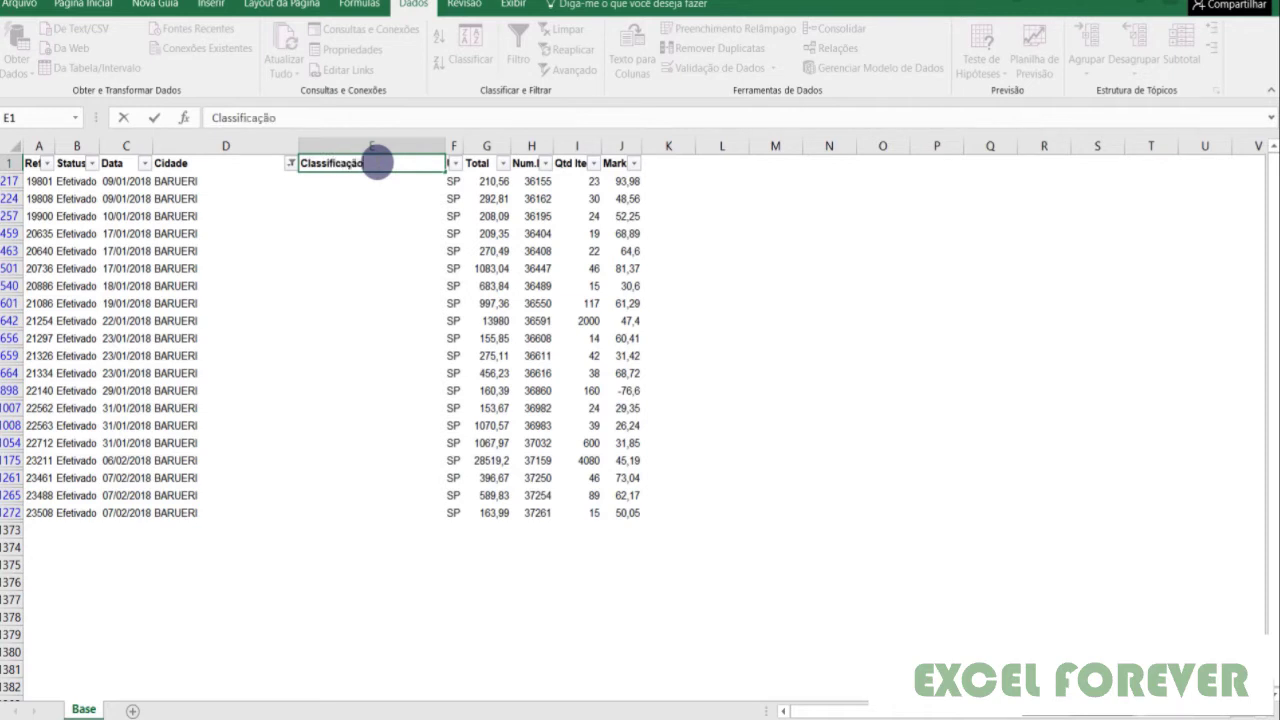
click(352, 248)
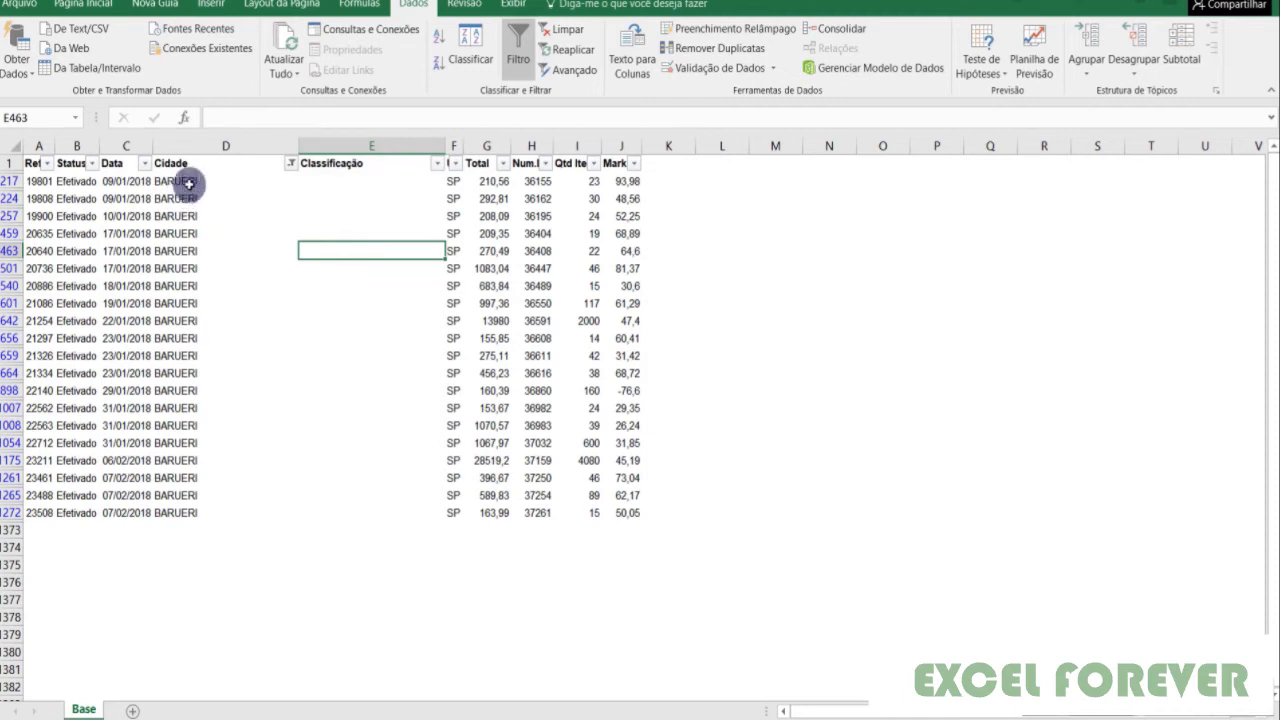
Enter CHAVE in the first BARUERI row's Classificação cell.
click(430, 183)
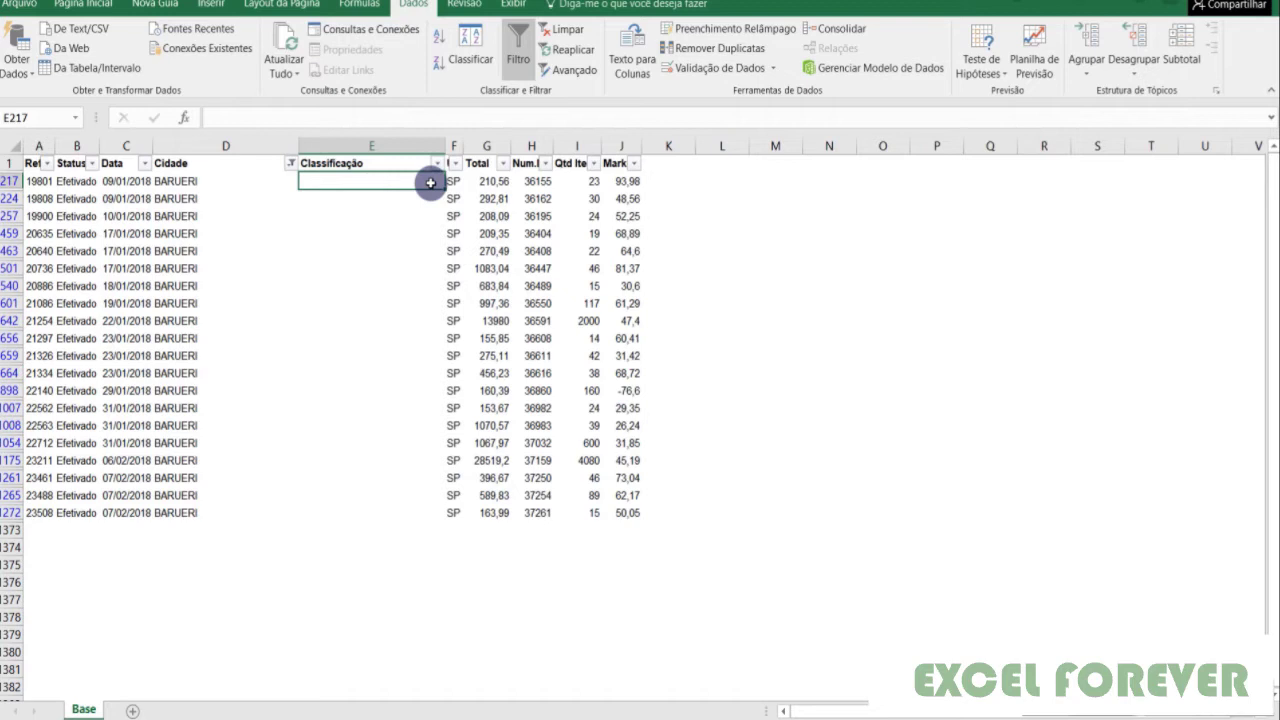
text(chave)
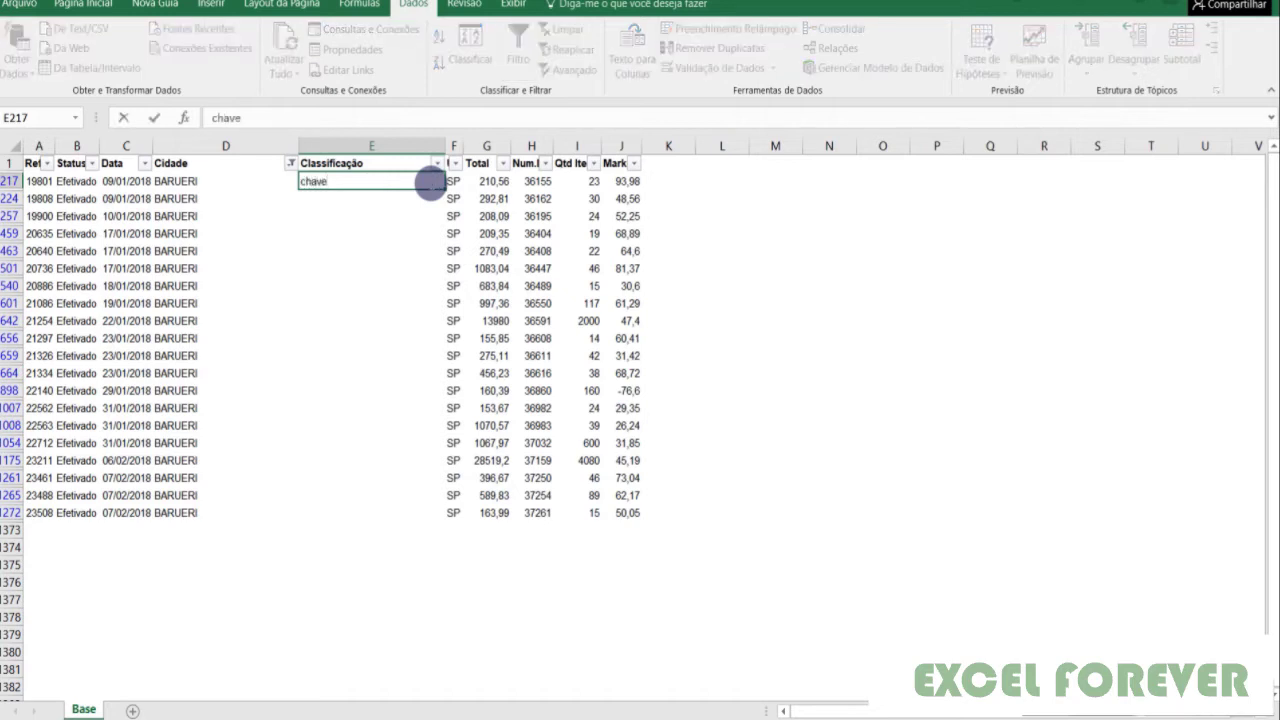
key(BackSpace)
key(BackSpace)
key(BackSpace)
key(BackSpace)
key(BackSpace)
text(CHAVE)
key(Return)
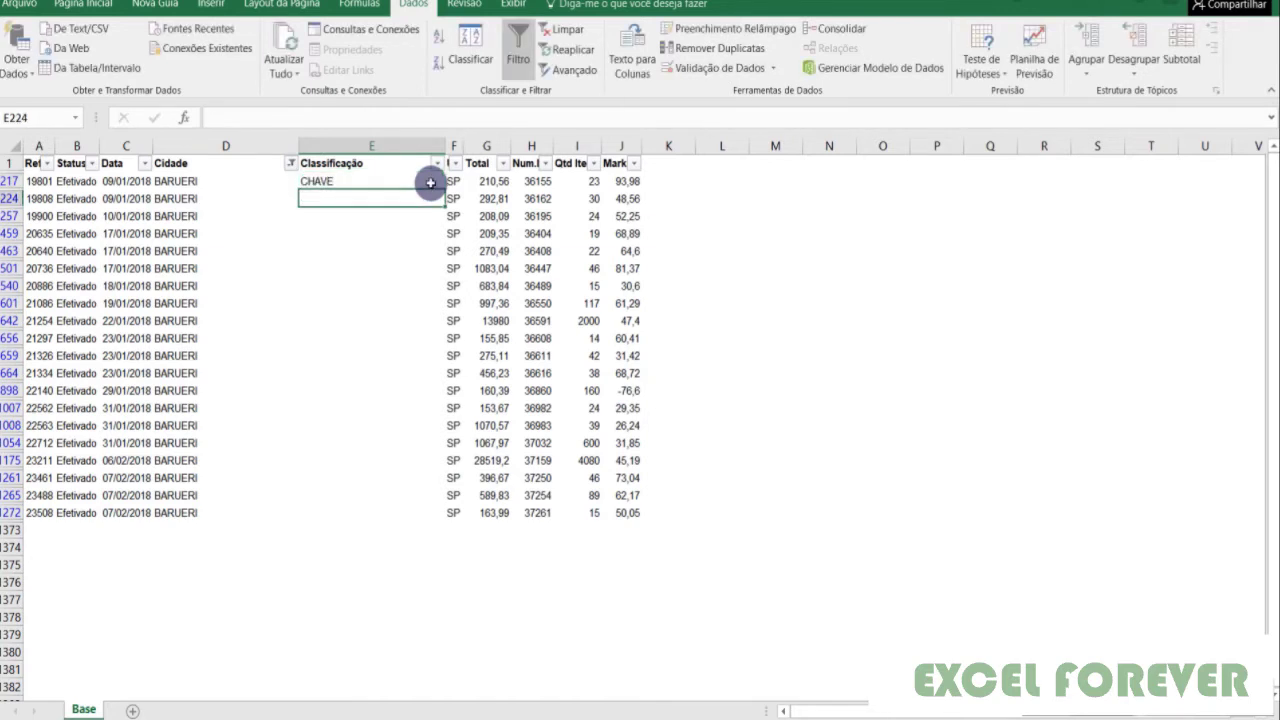
Paste CHAVE as values into the visible BARUERI Classificação cells below it.
click(430, 183)
key(ctrl+c)
key(shift+Down)
key(shift+Down)
key(shift+Down)
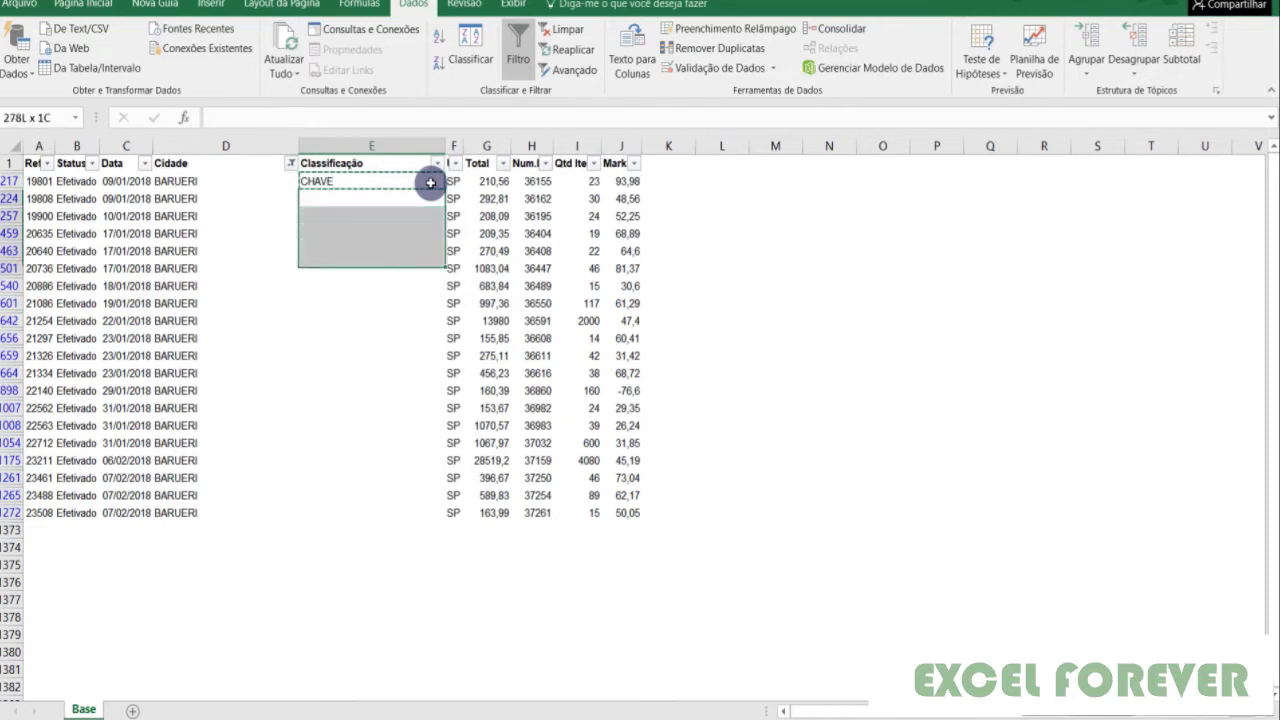
key(shift+Down)
key(shift+Down)
key(shift+Down)
key(shift+Down)
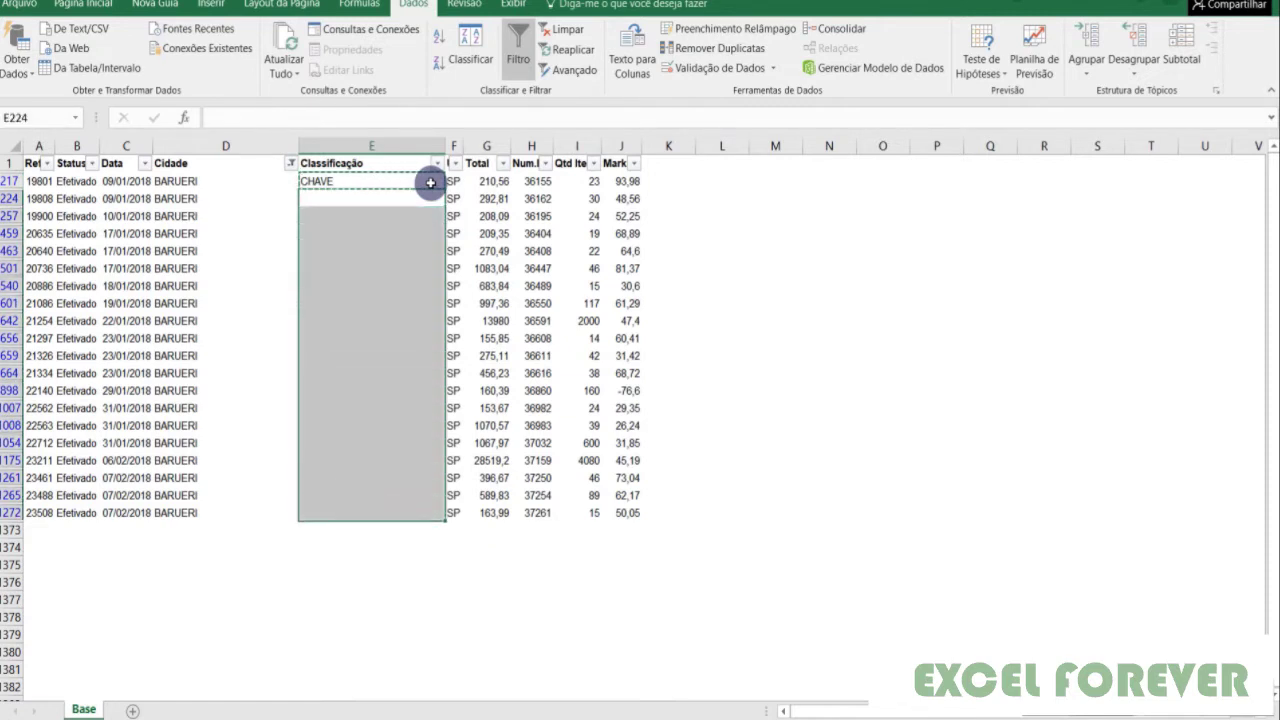
key(ctrl+alt+v)
key(v)
key(Return)
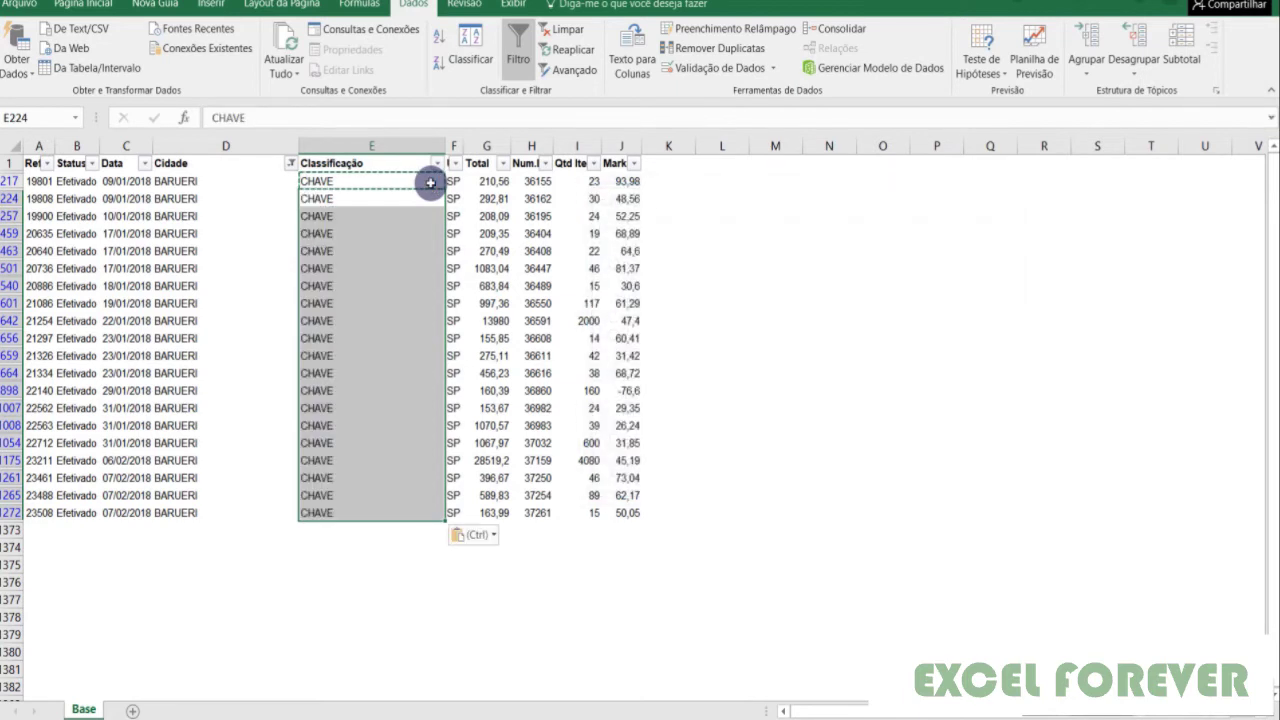
click(385, 285)
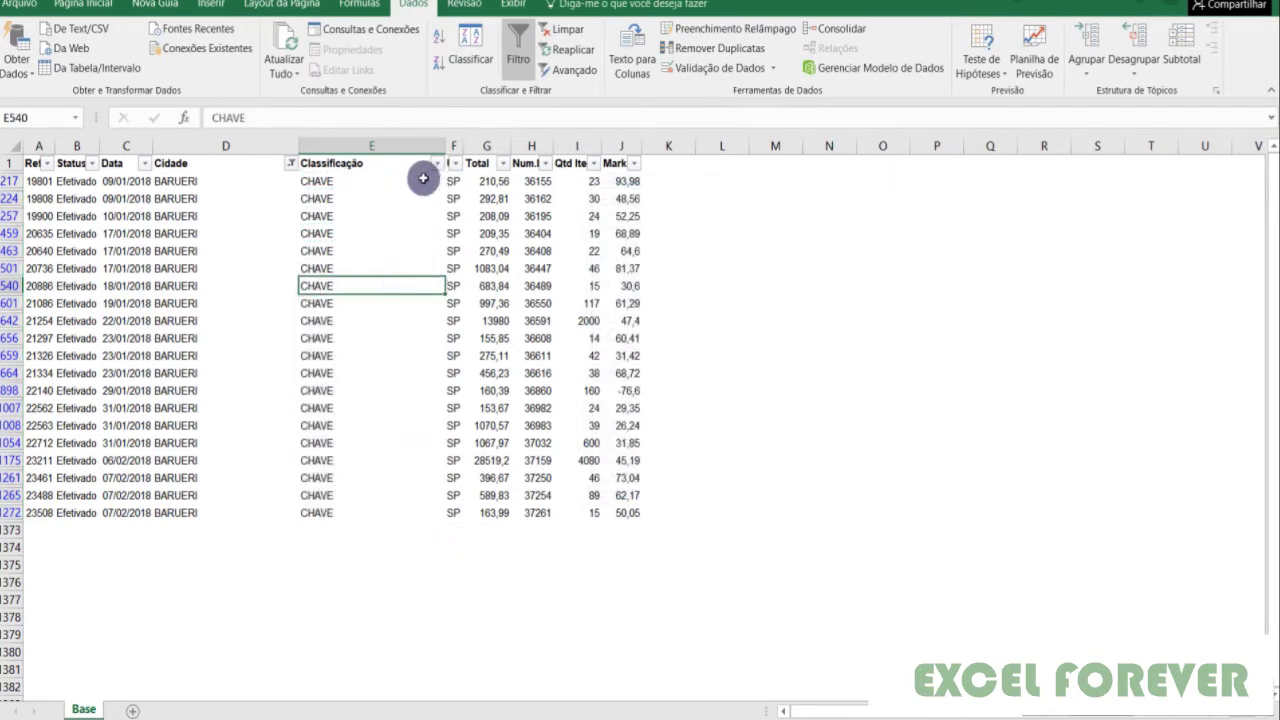
click(291, 163)
click(120, 339)
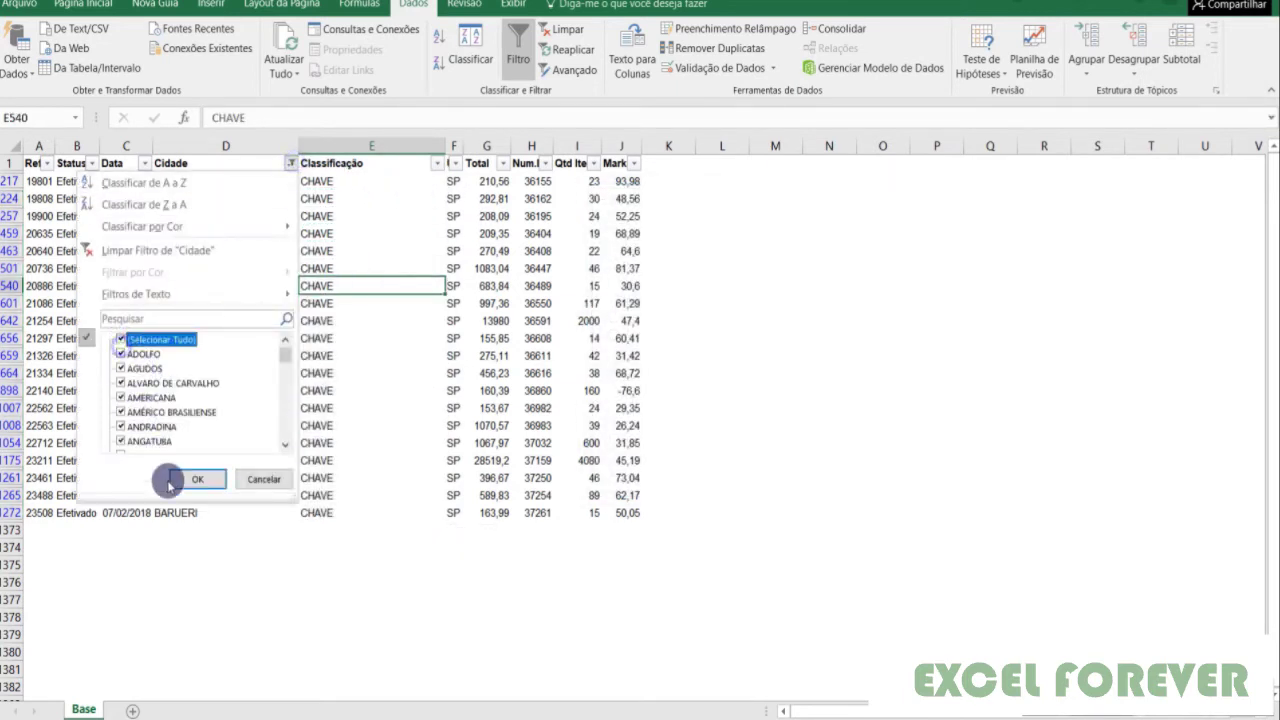
Clear the Cidade filter so every city shows, and scroll through the list.
click(199, 480)
scroll(423, 316, down, 15)
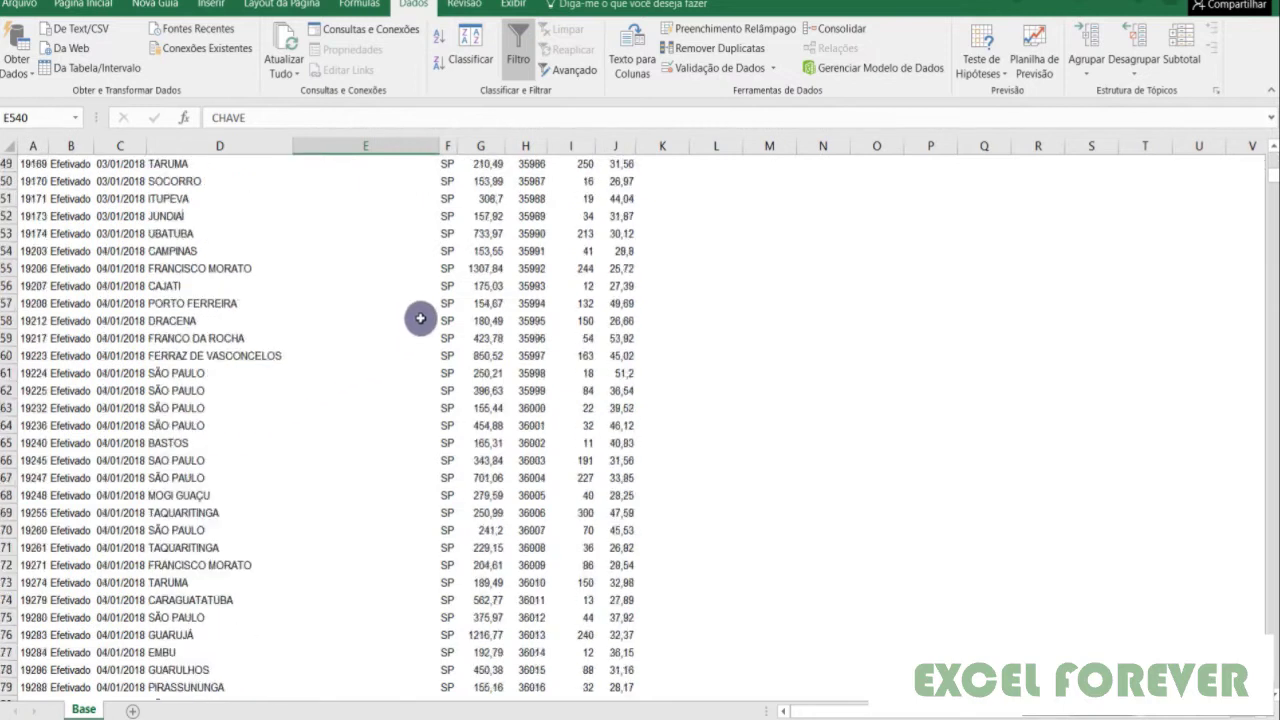
scroll(424, 319, down, 15)
scroll(424, 319, down, 10)
mouse_move(1266, 206)
mouse_down()
mouse_move(1266, 423)
mouse_move(1253, 340)
mouse_up()
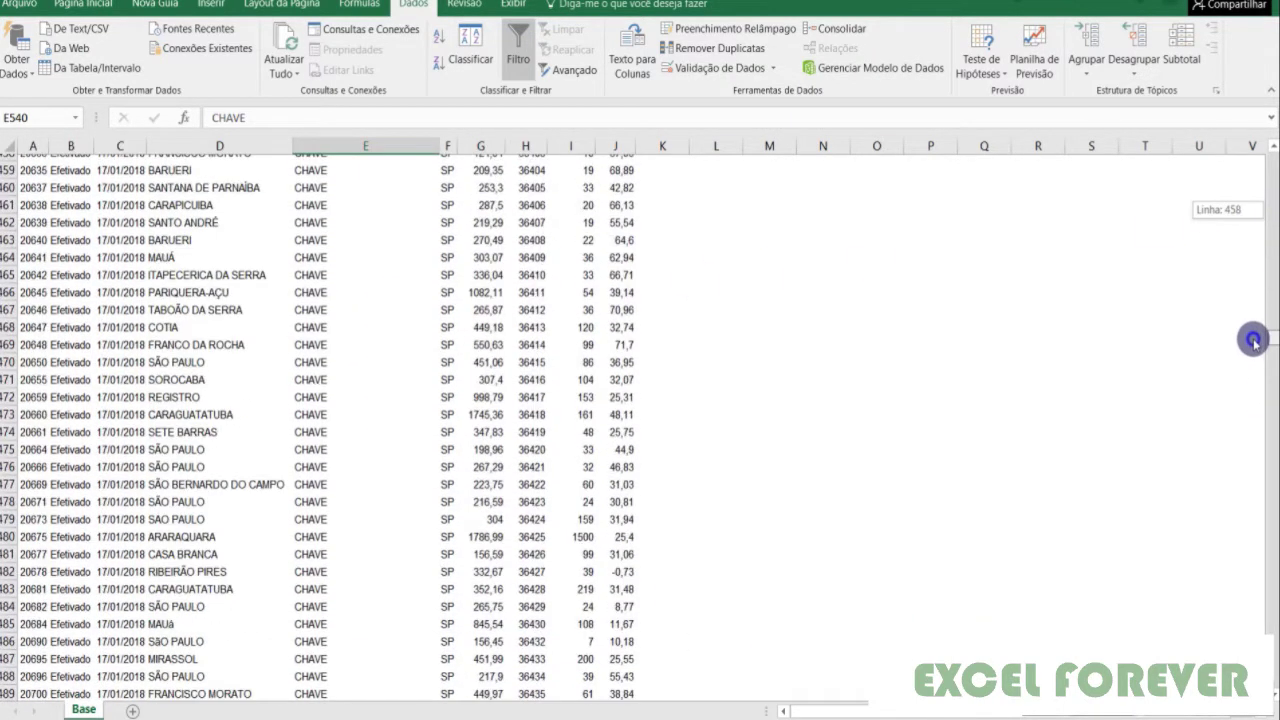
scroll(443, 443, up, 2)
scroll(391, 400, up, 11)
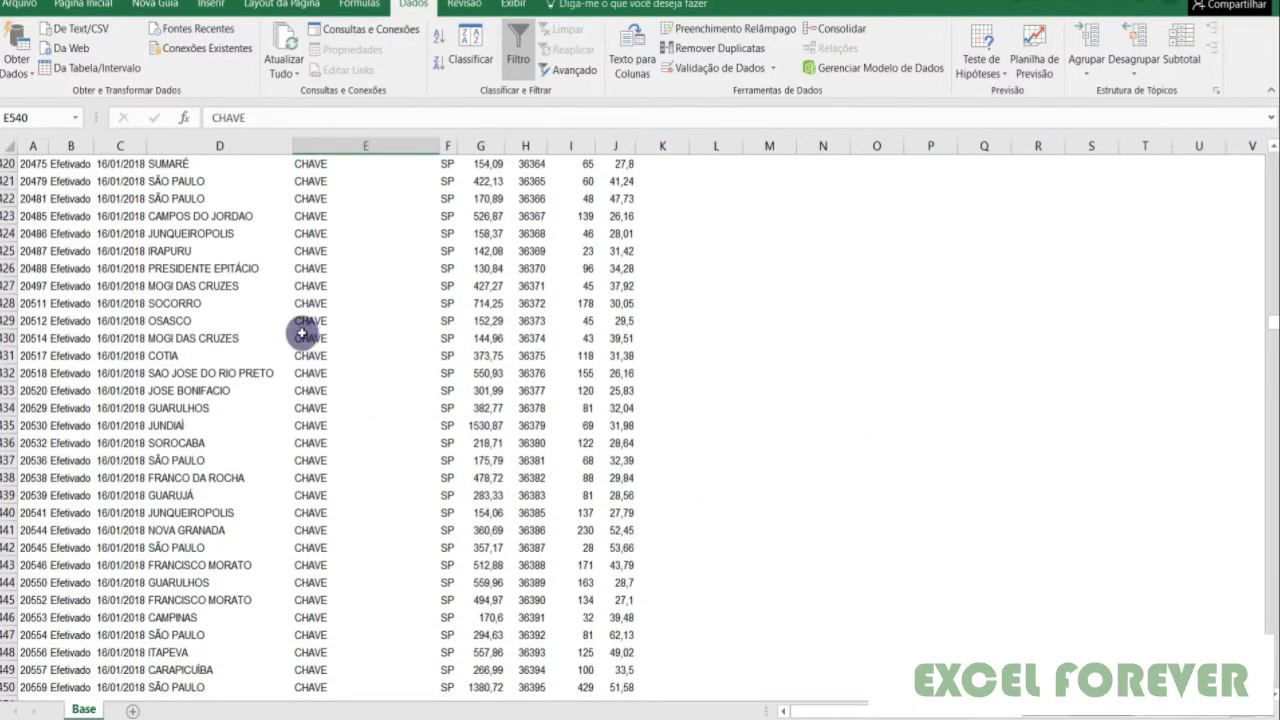
scroll(292, 335, up, 2)
scroll(285, 338, up, 1)
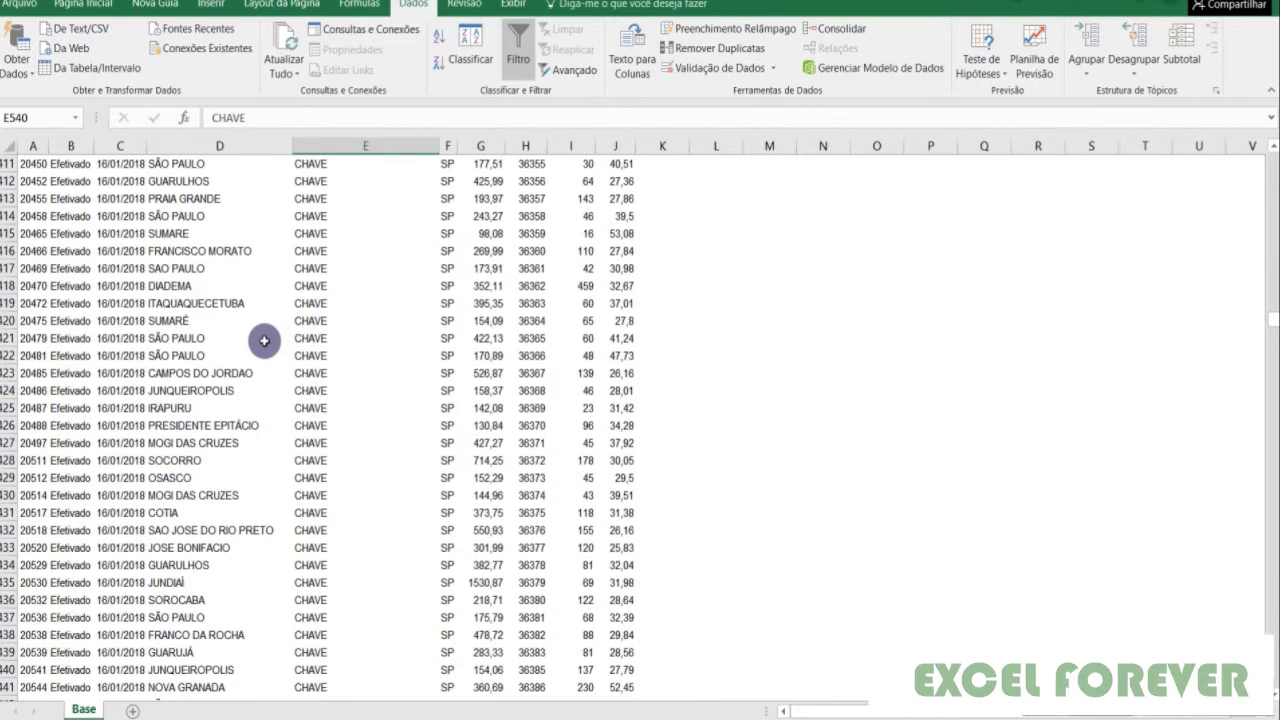
scroll(268, 335, up, 4)
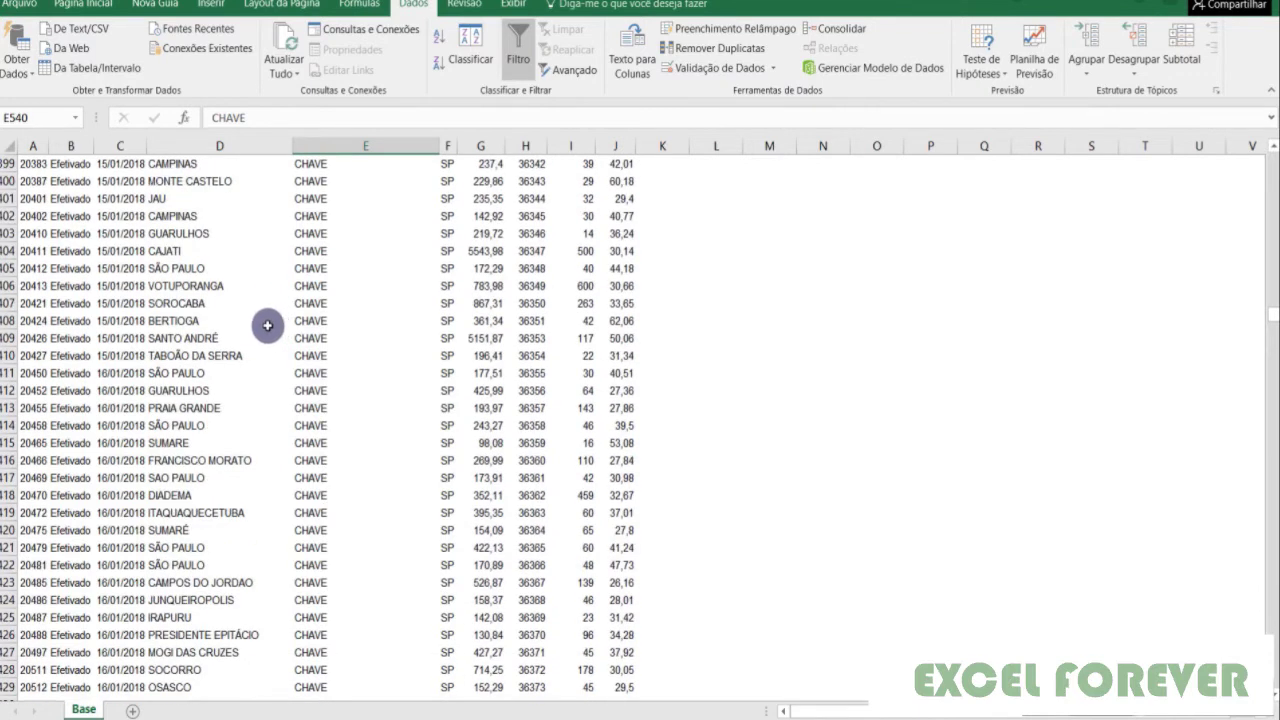
scroll(268, 327, up, 6)
scroll(269, 335, up, 9)
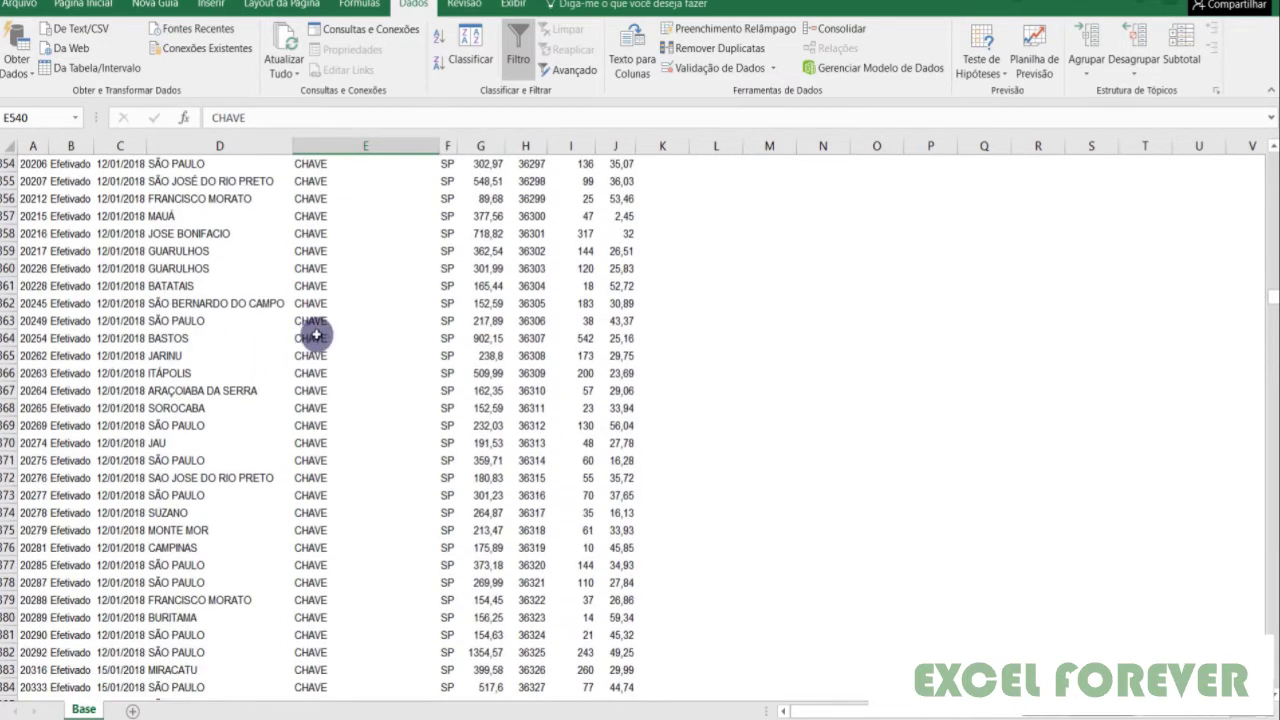
scroll(312, 318, up, 16)
scroll(308, 320, up, 14)
scroll(308, 320, up, 15)
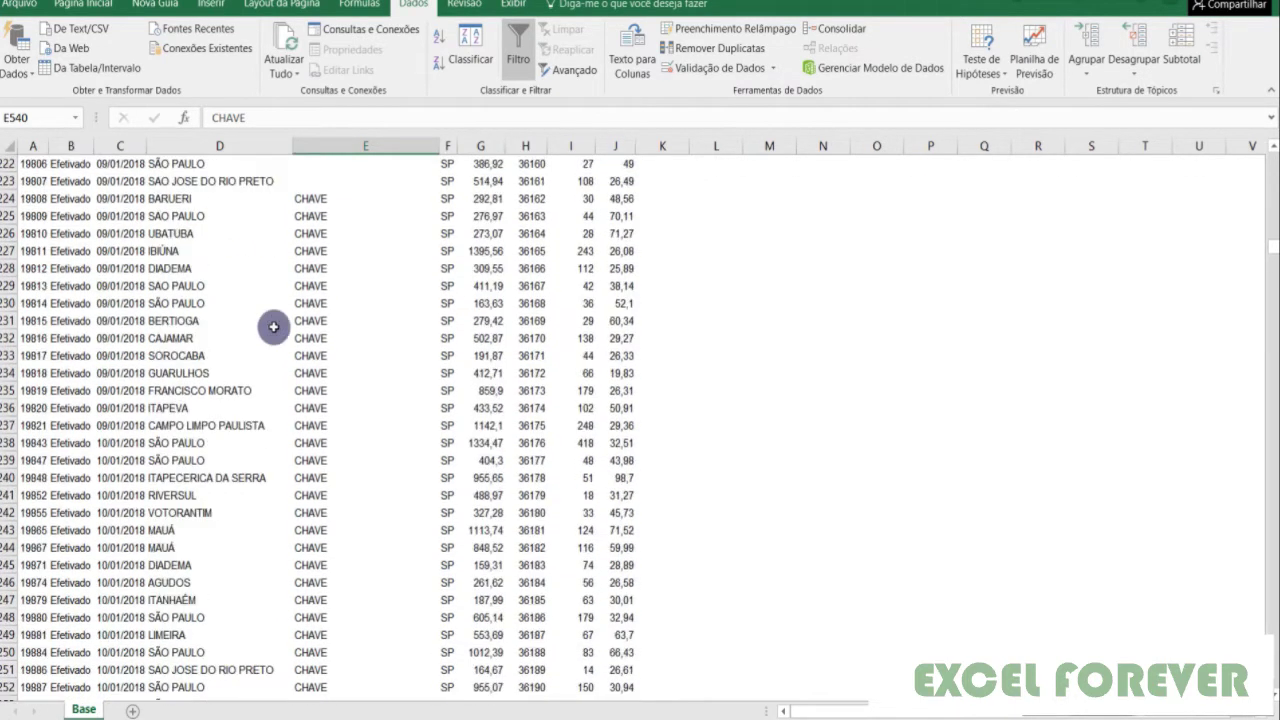
scroll(320, 325, up, 10)
scroll(330, 340, down, 6)
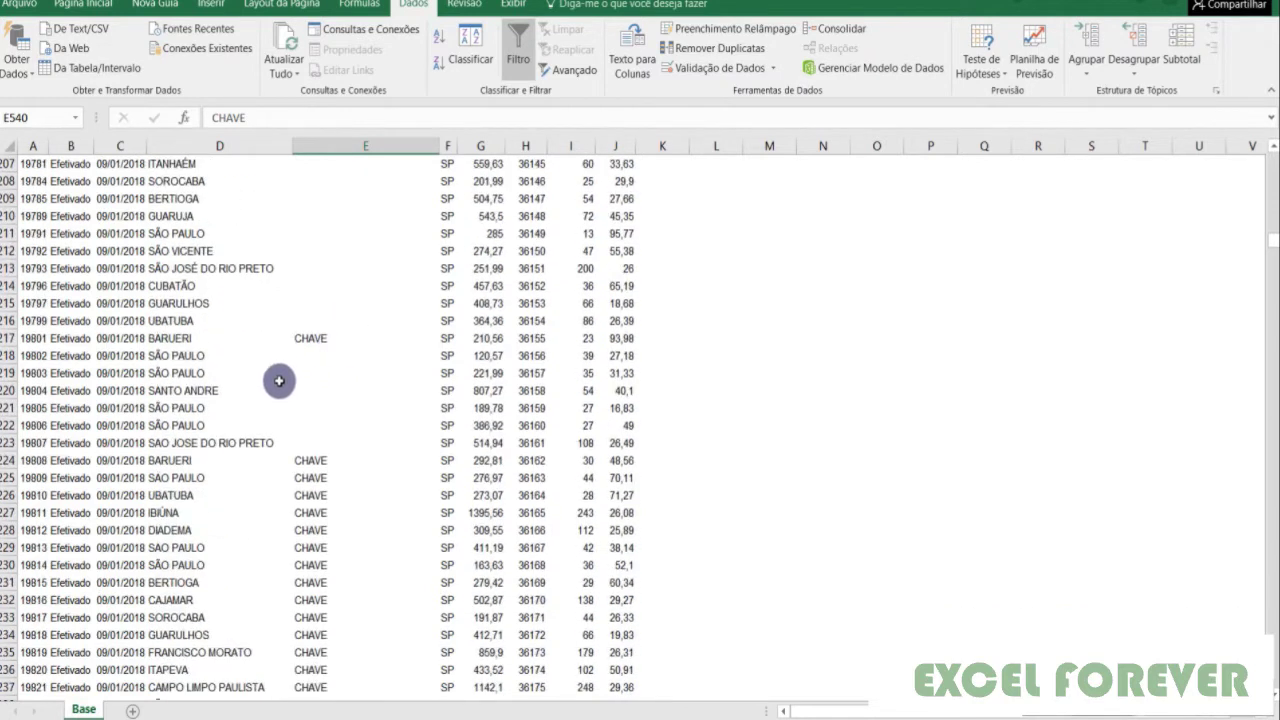
Inspect Classificação cells E224 to E228 to see which rows received CHAVE.
click(309, 459)
click(313, 478)
click(313, 495)
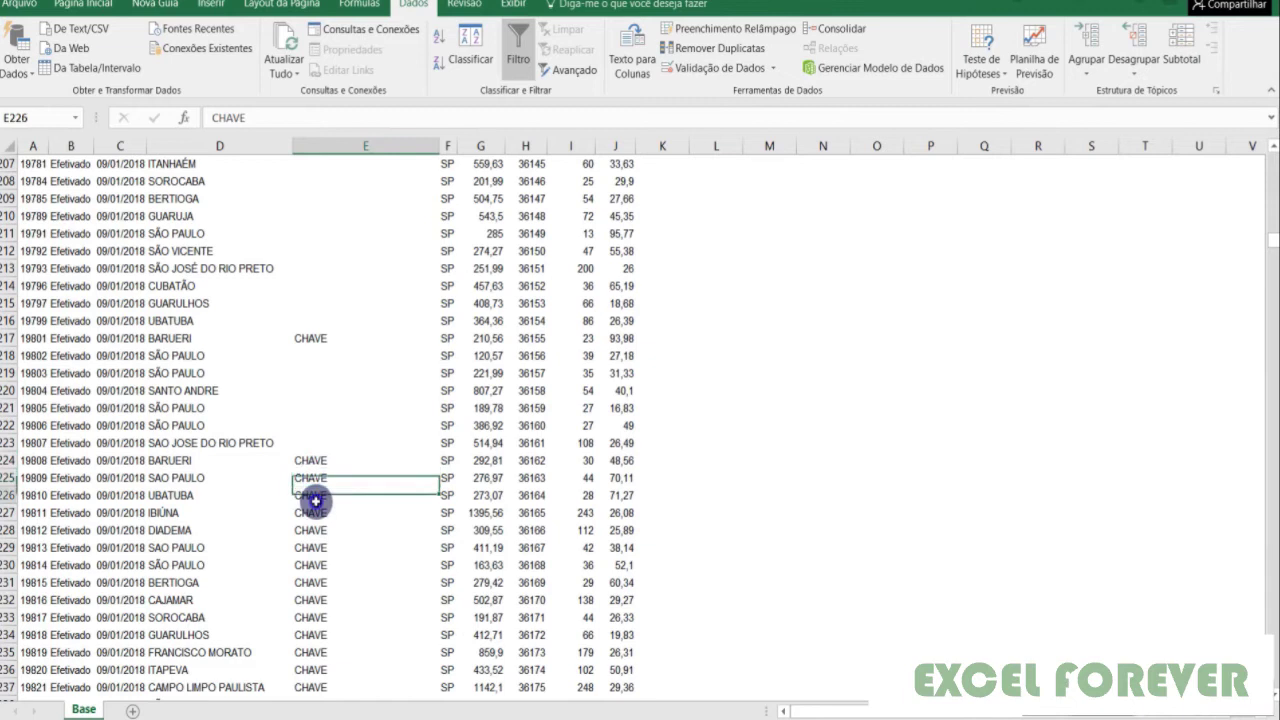
click(317, 530)
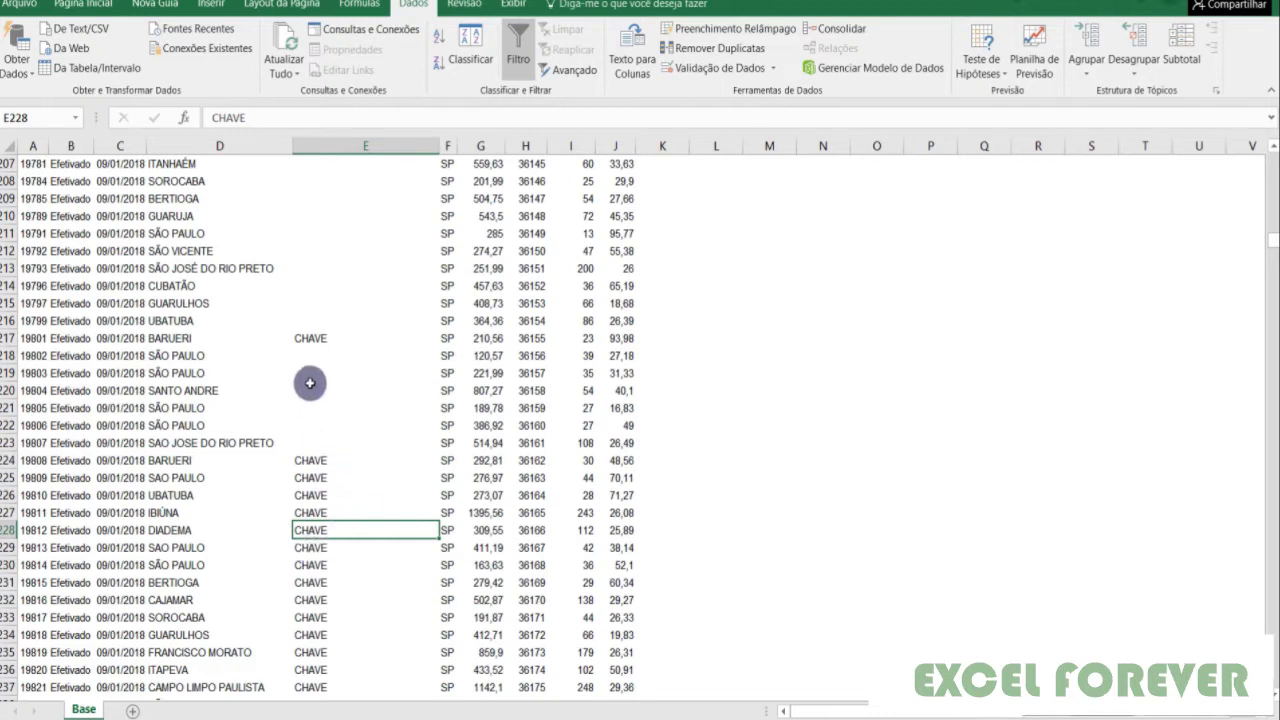
Return to the top of the Classificação column at cell E2.
click(337, 146)
scroll(386, 194, up, 7)
scroll(369, 201, up, 13)
scroll(369, 201, up, 2)
click(369, 201)
scroll(843, 266, up, 15)
scroll(586, 289, up, 15)
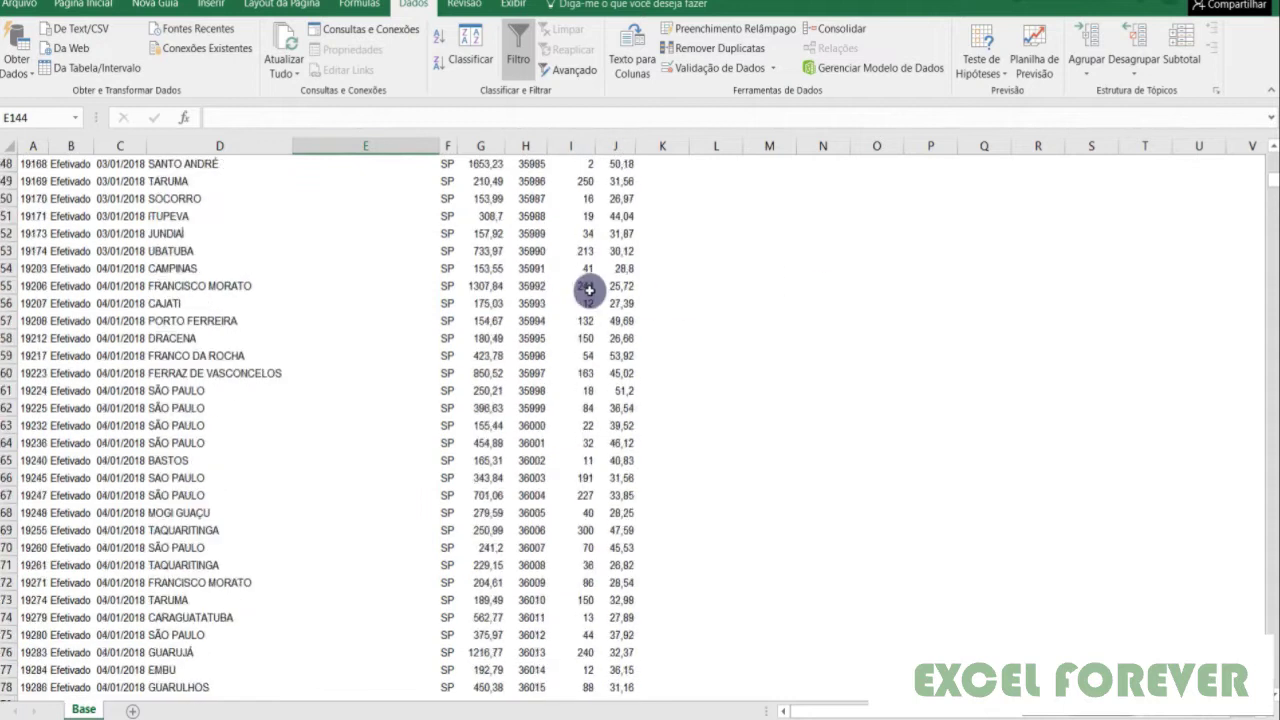
scroll(389, 226, up, 15)
scroll(389, 226, up, 1)
click(341, 179)
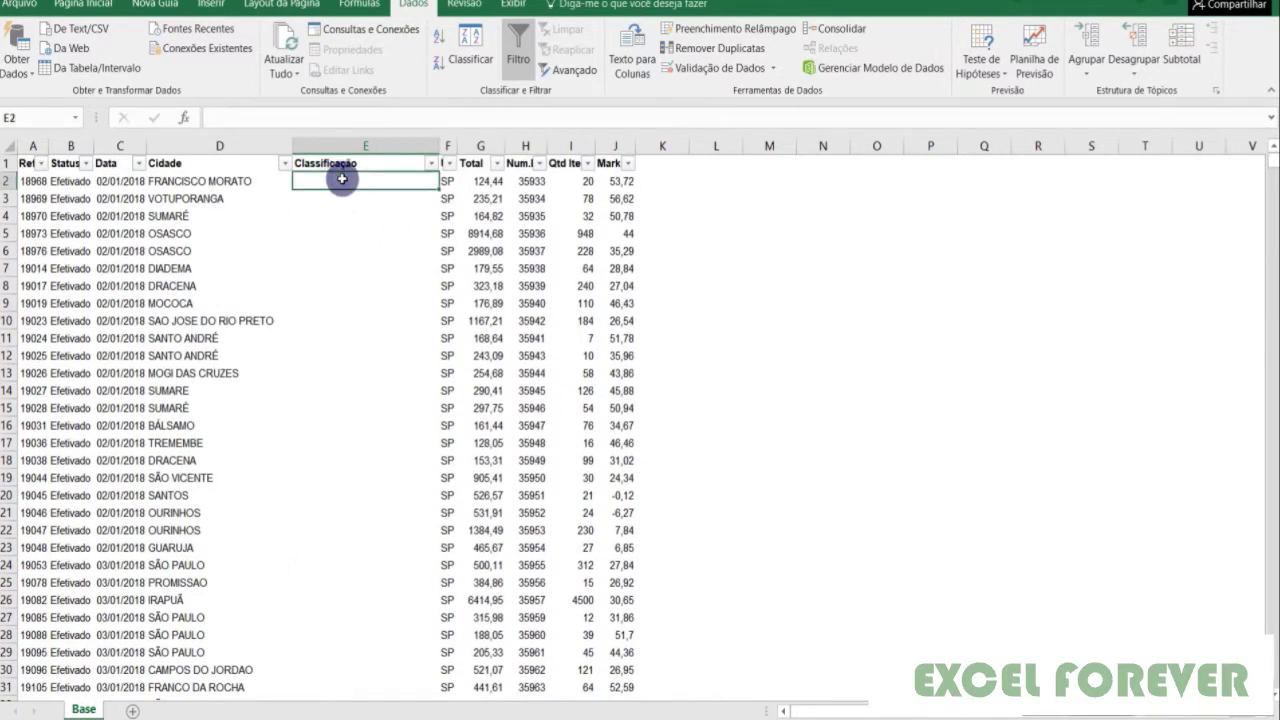
Select the Classificação cells from E2 downward and delete their CHAVE entries.
click(354, 146)
click(354, 177)
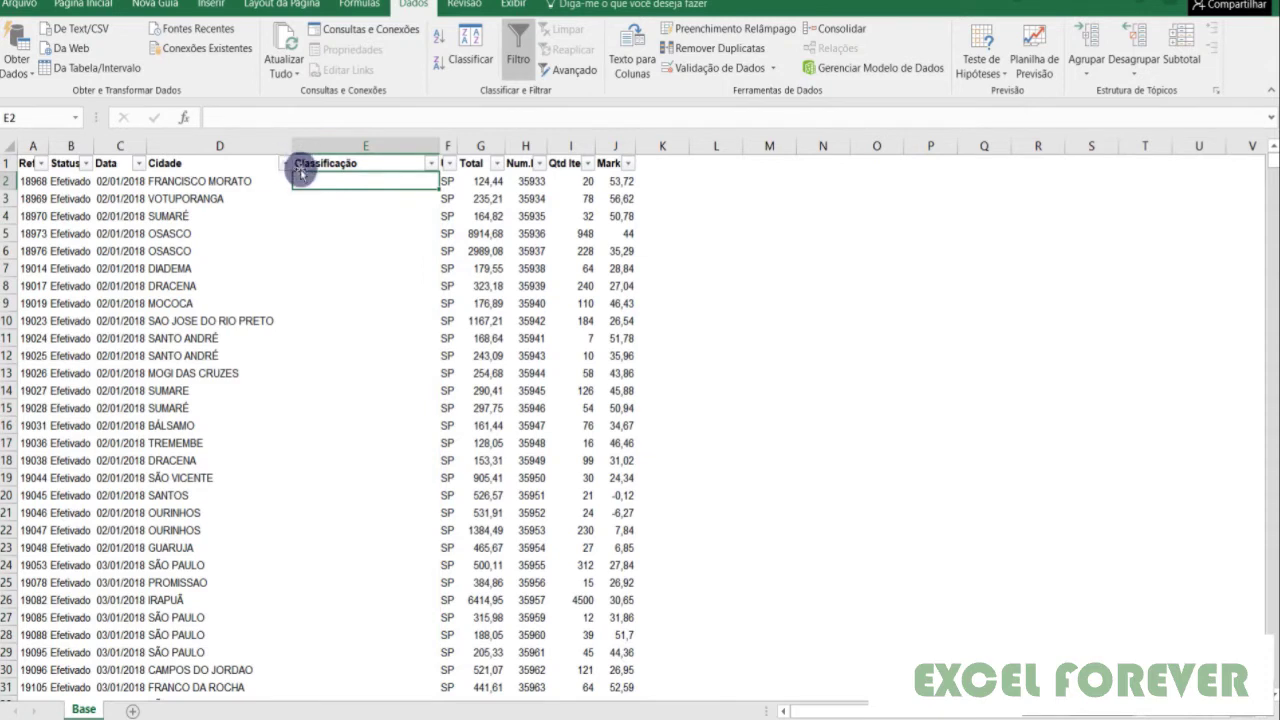
drag(301, 172, 301, 172)
scroll(301, 170, down, 20)
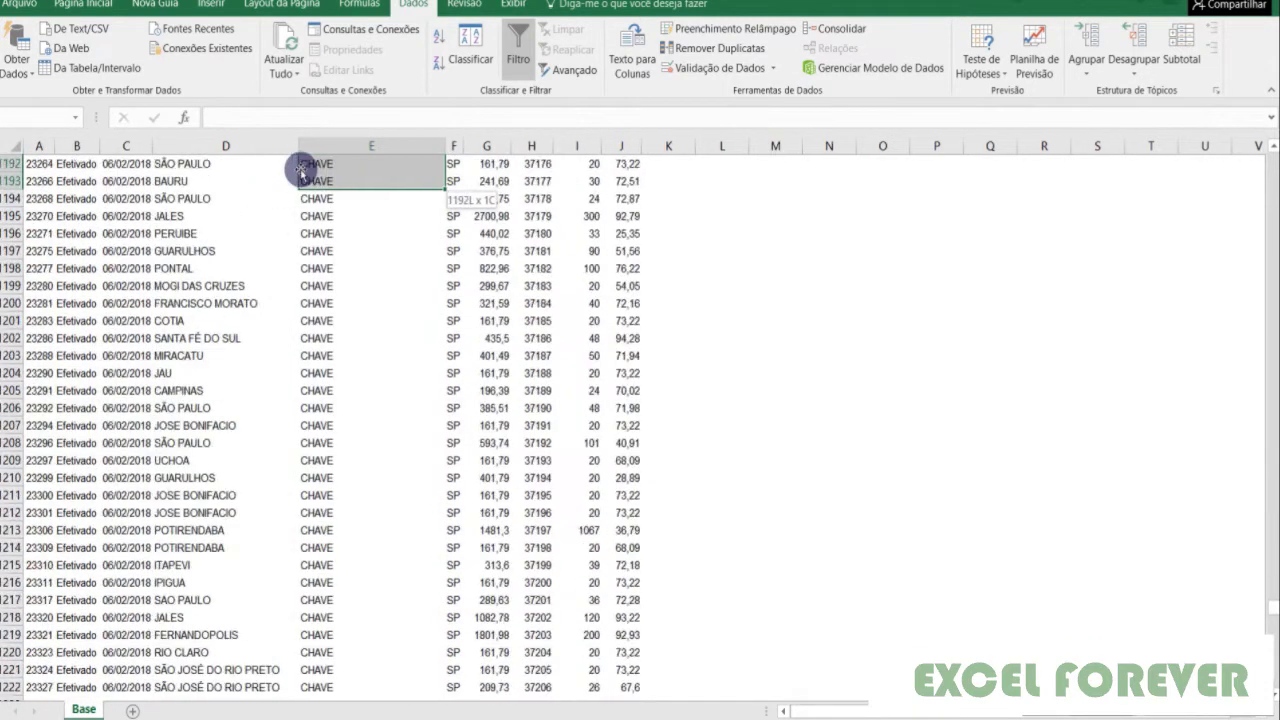
scroll(301, 170, down, 20)
scroll(301, 165, up, 20)
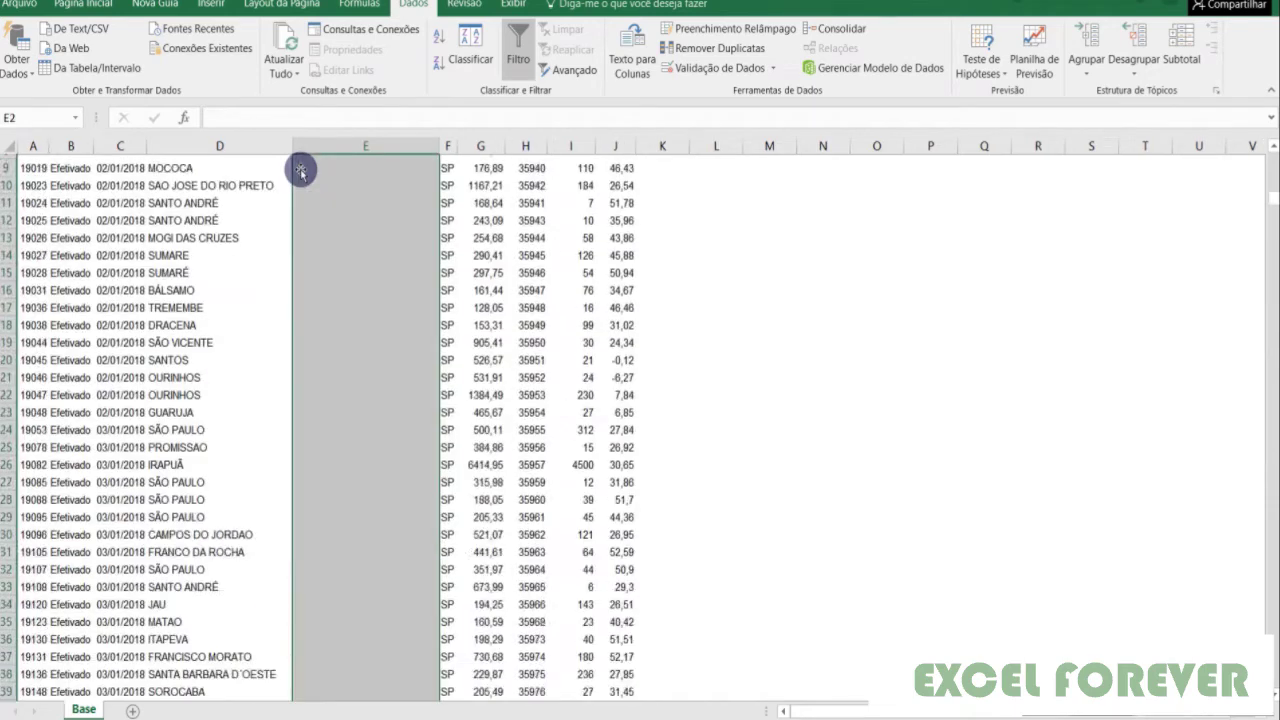
click(357, 250)
scroll(367, 191, down, 6)
scroll(367, 191, up, 6)
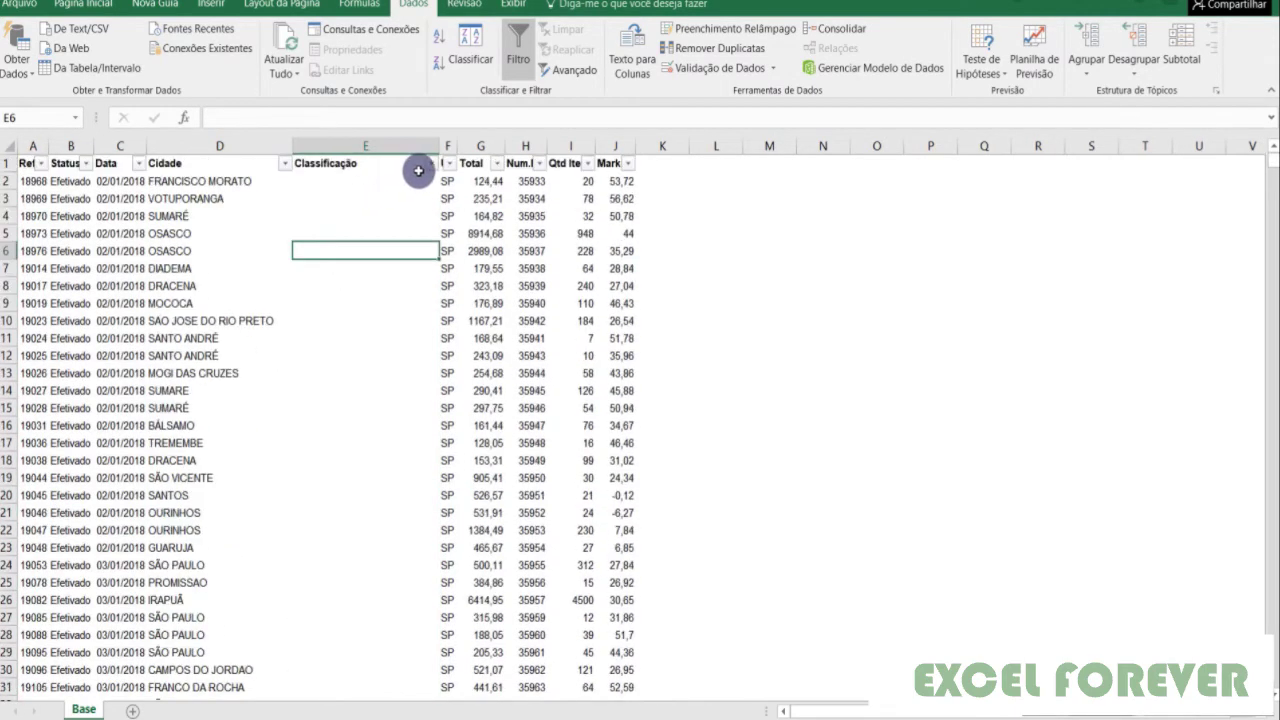
Begin a new Cidade filter by unticking every city.
click(431, 163)
click(378, 482)
click(380, 390)
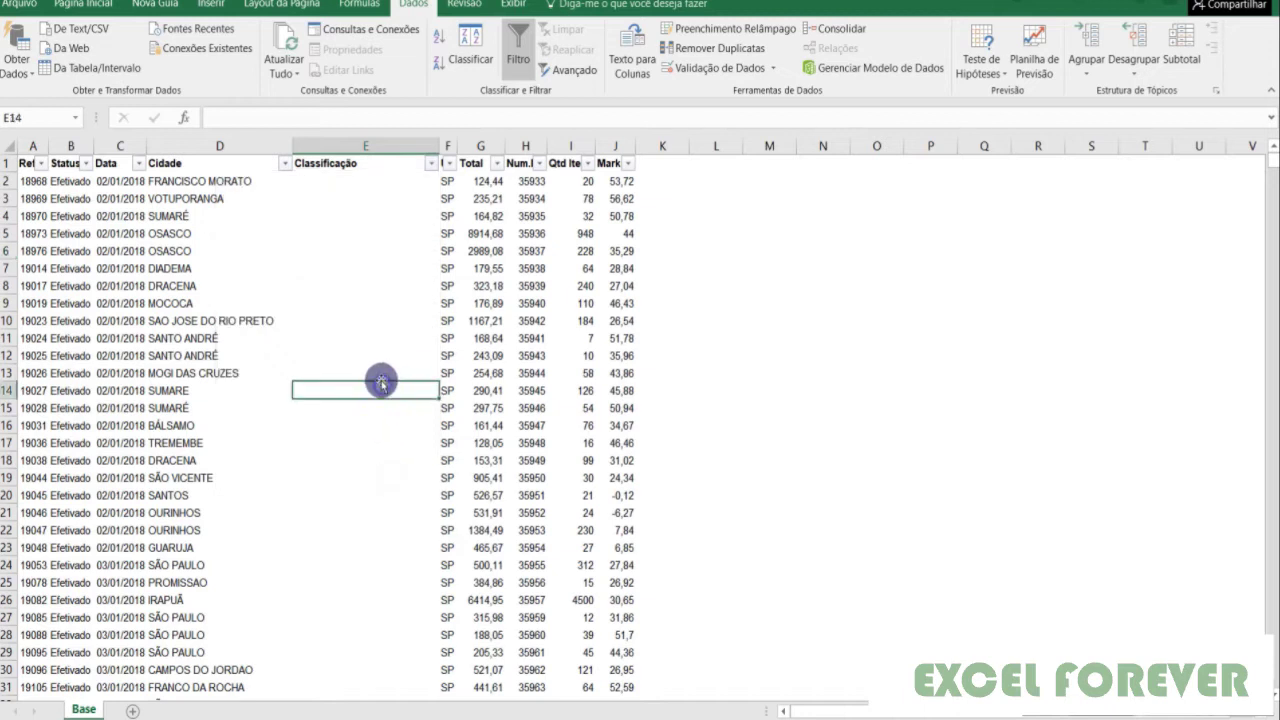
click(205, 267)
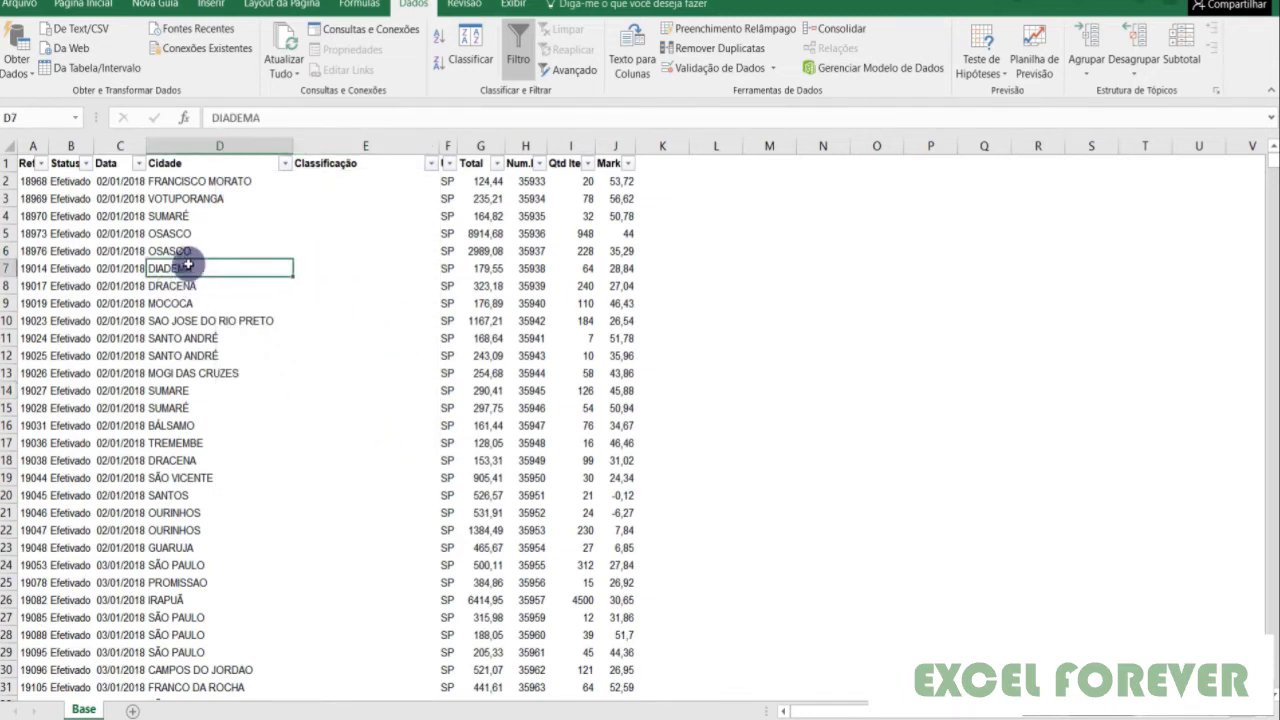
click(285, 163)
click(114, 339)
scroll(130, 395, down, 1)
Tick only BARUERI in the Cidade filter and select E217, its first Classificação cell.
scroll(150, 395, up, 1)
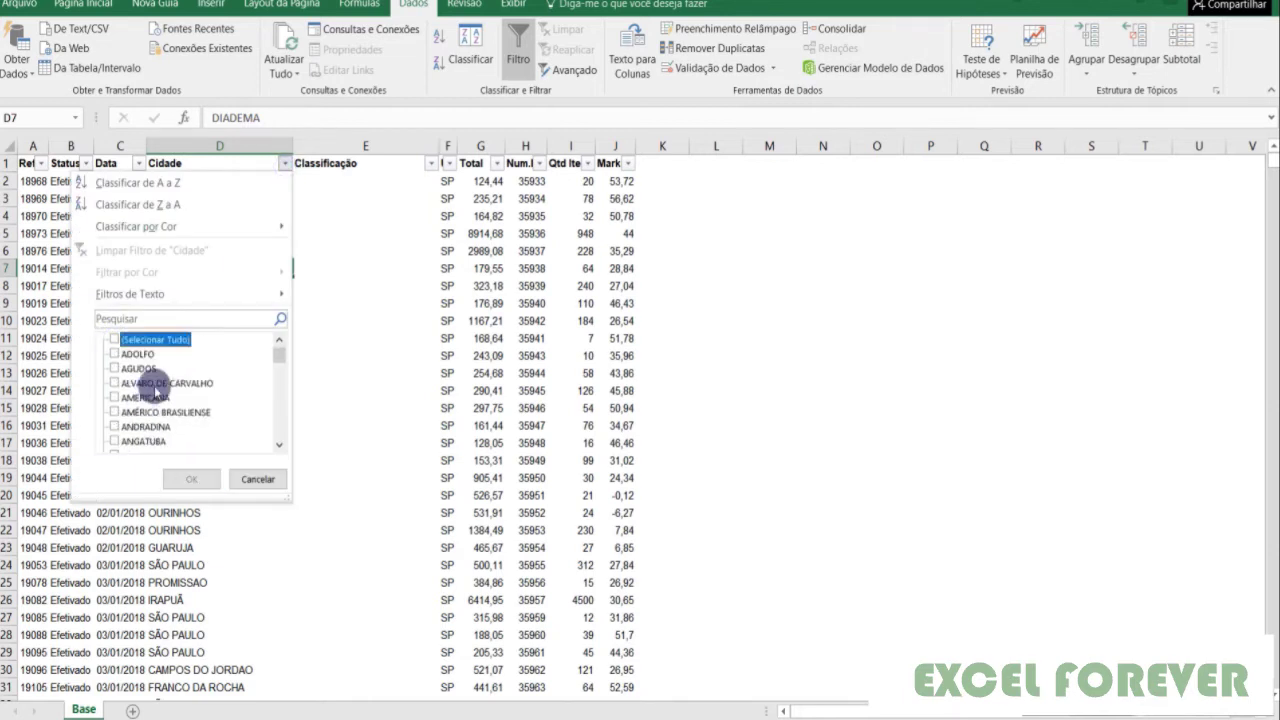
scroll(140, 405, down, 2)
scroll(150, 400, down, 2)
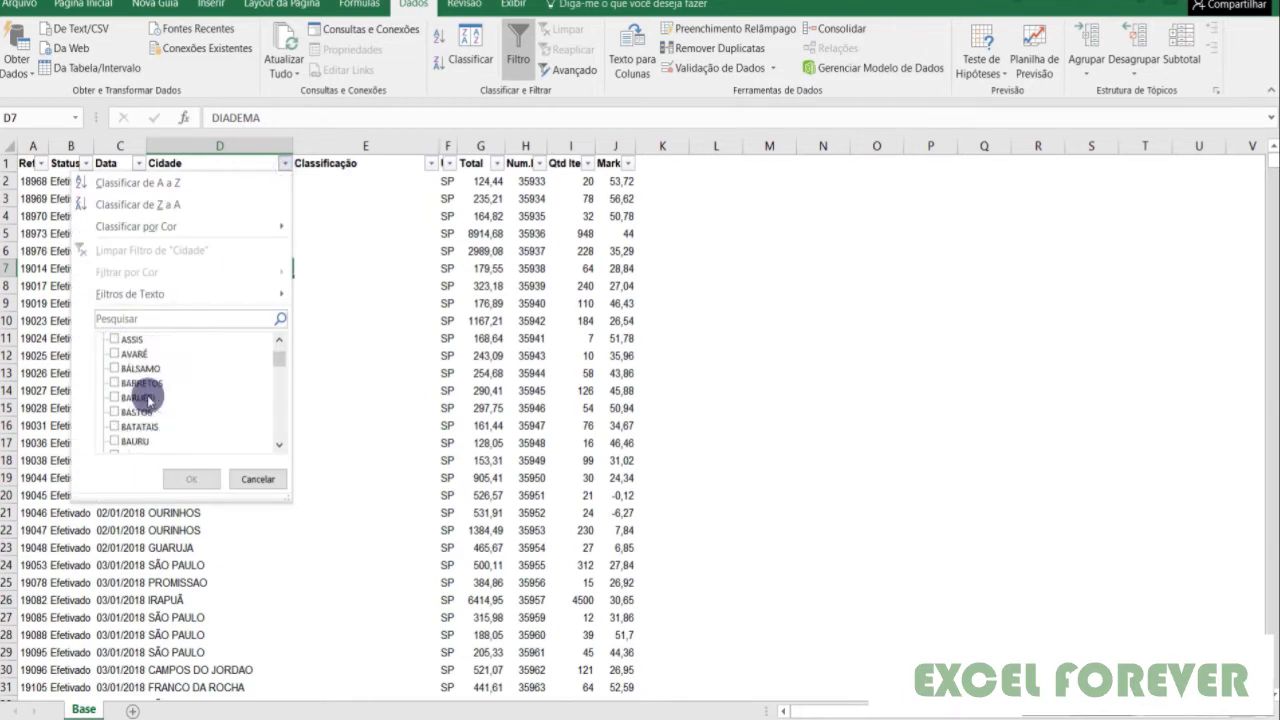
click(114, 397)
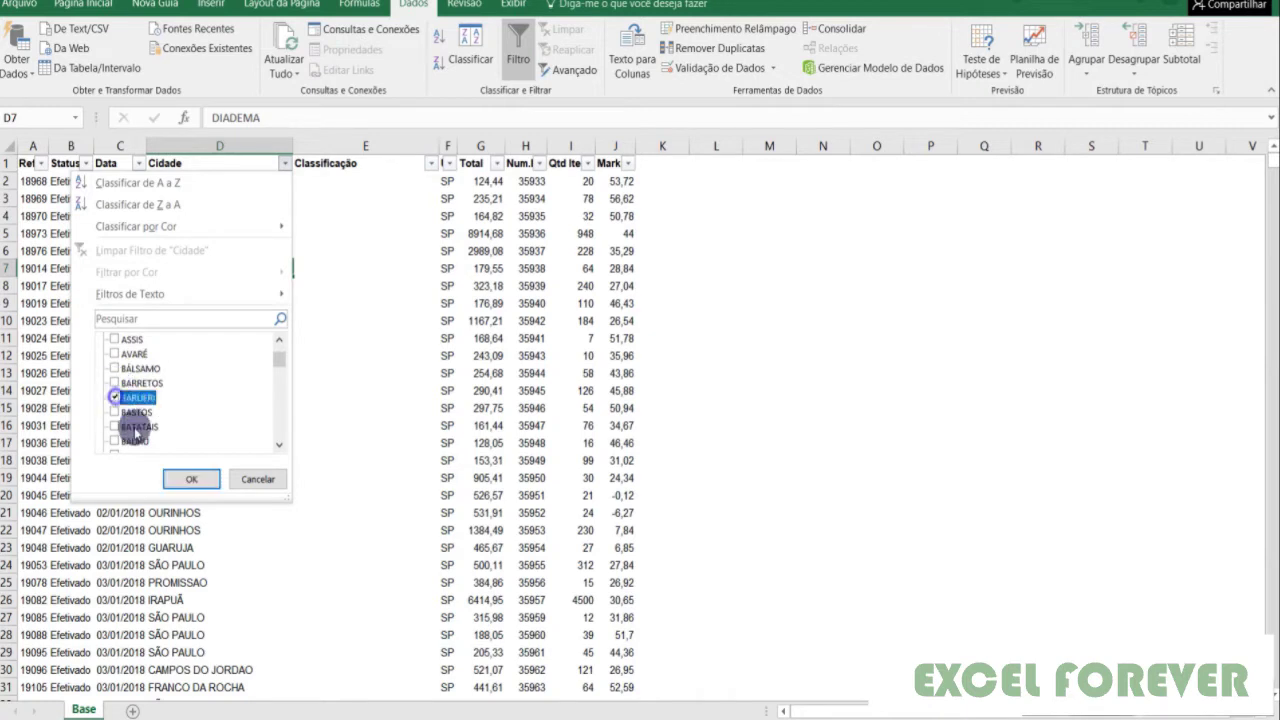
click(191, 479)
click(350, 288)
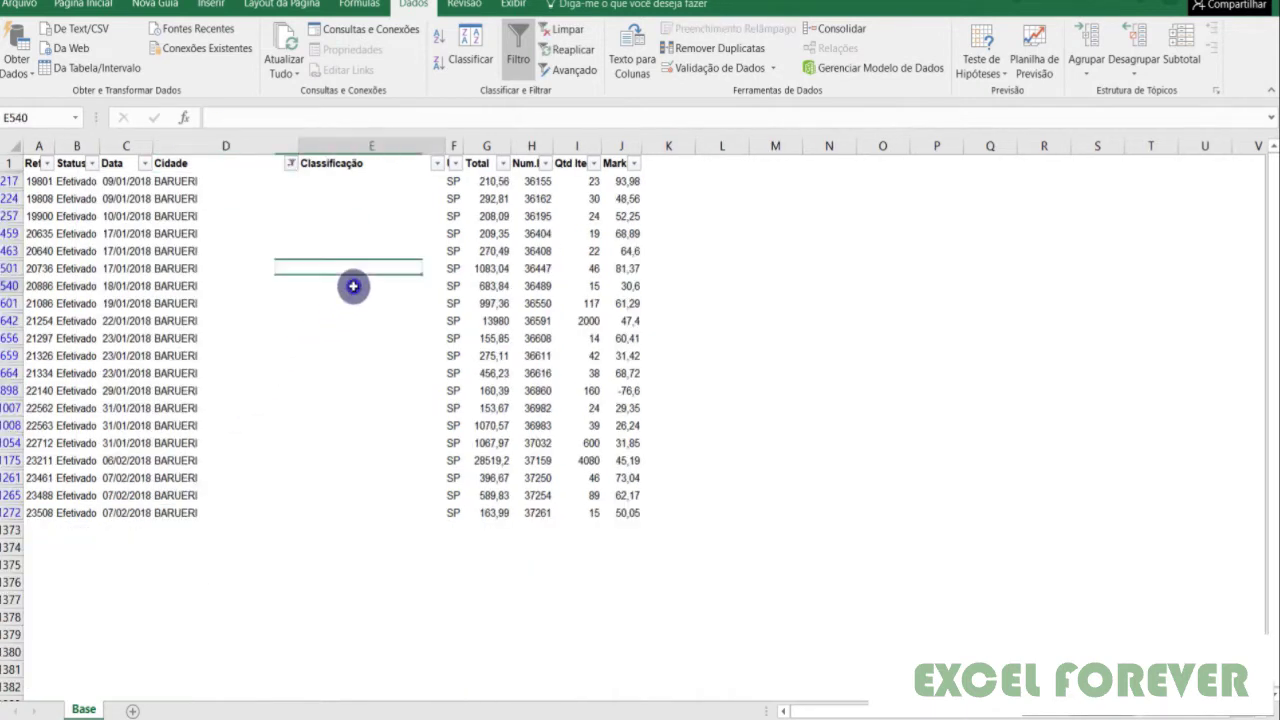
click(338, 183)
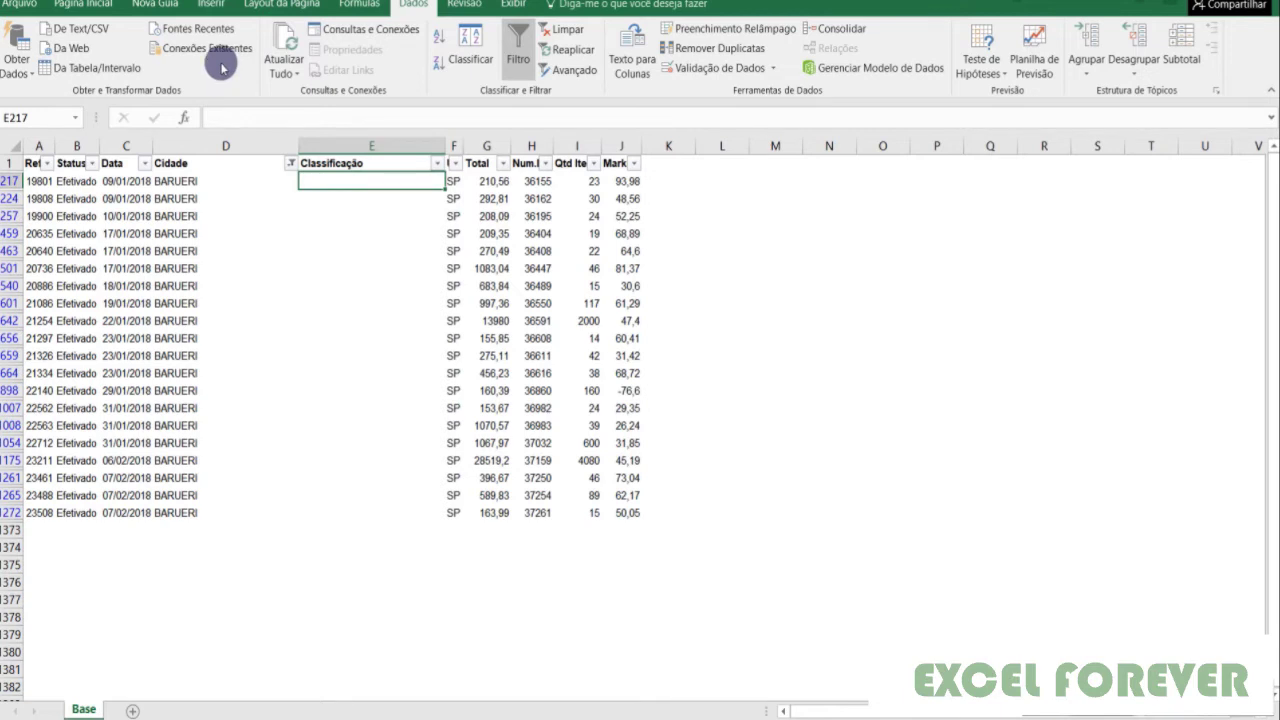
In ribbon customization, list Todos os Comandos and pick Selecionar células visíveis.
right_click(206, 68)
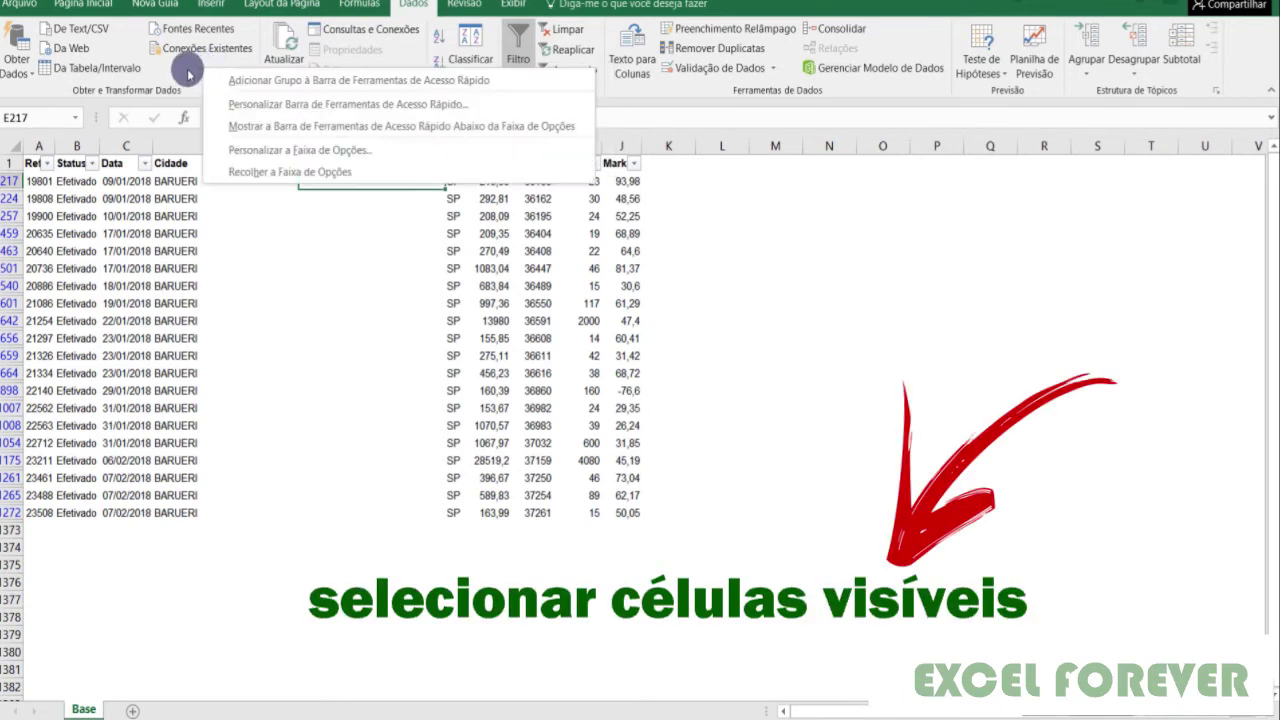
click(229, 229)
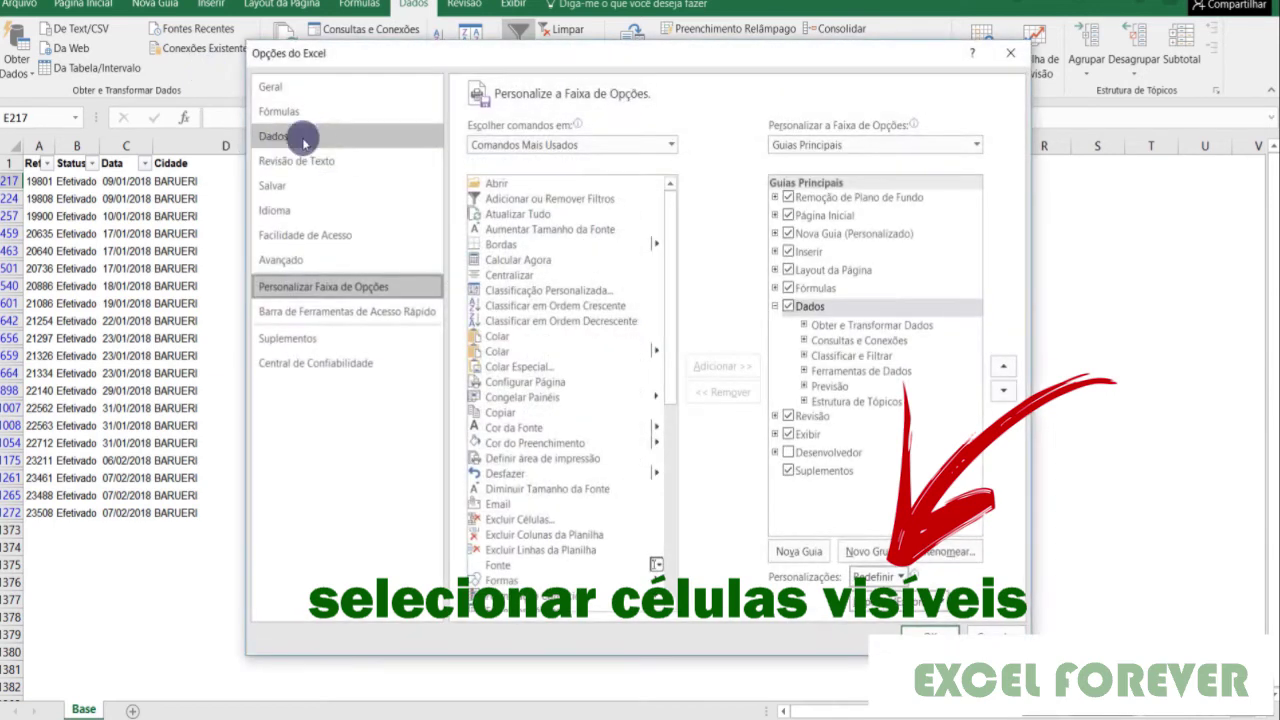
click(577, 145)
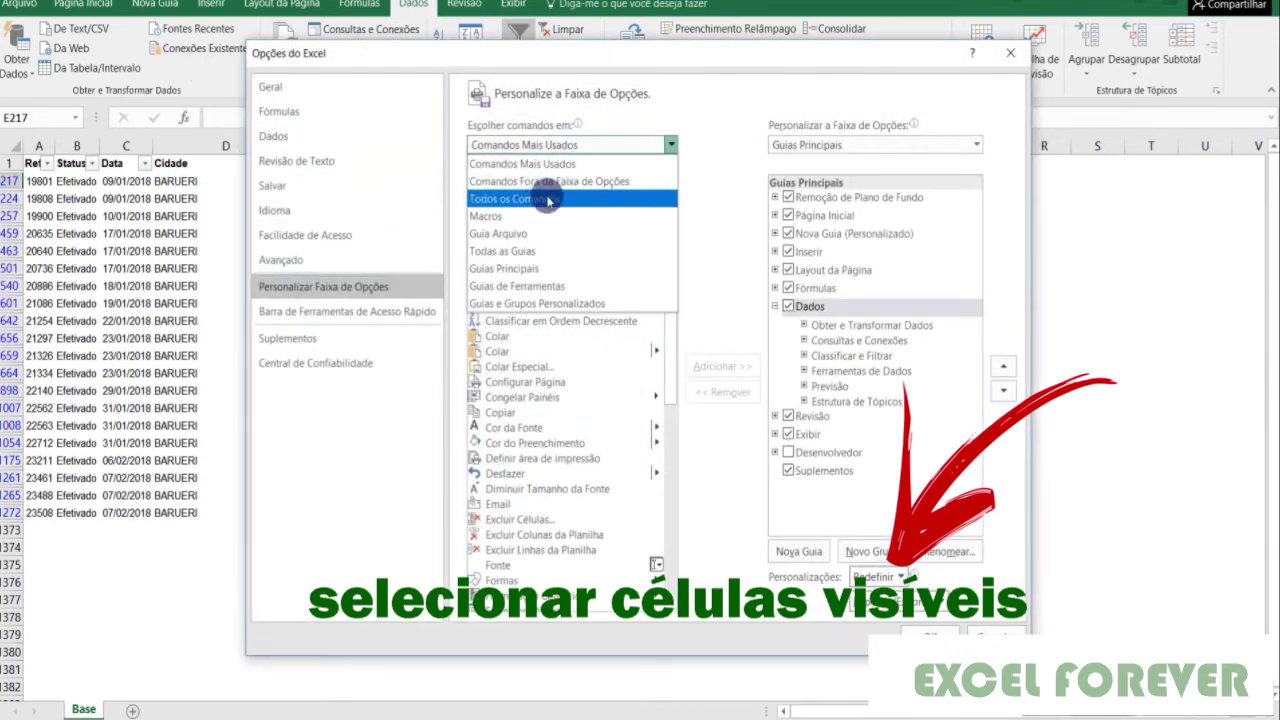
click(527, 206)
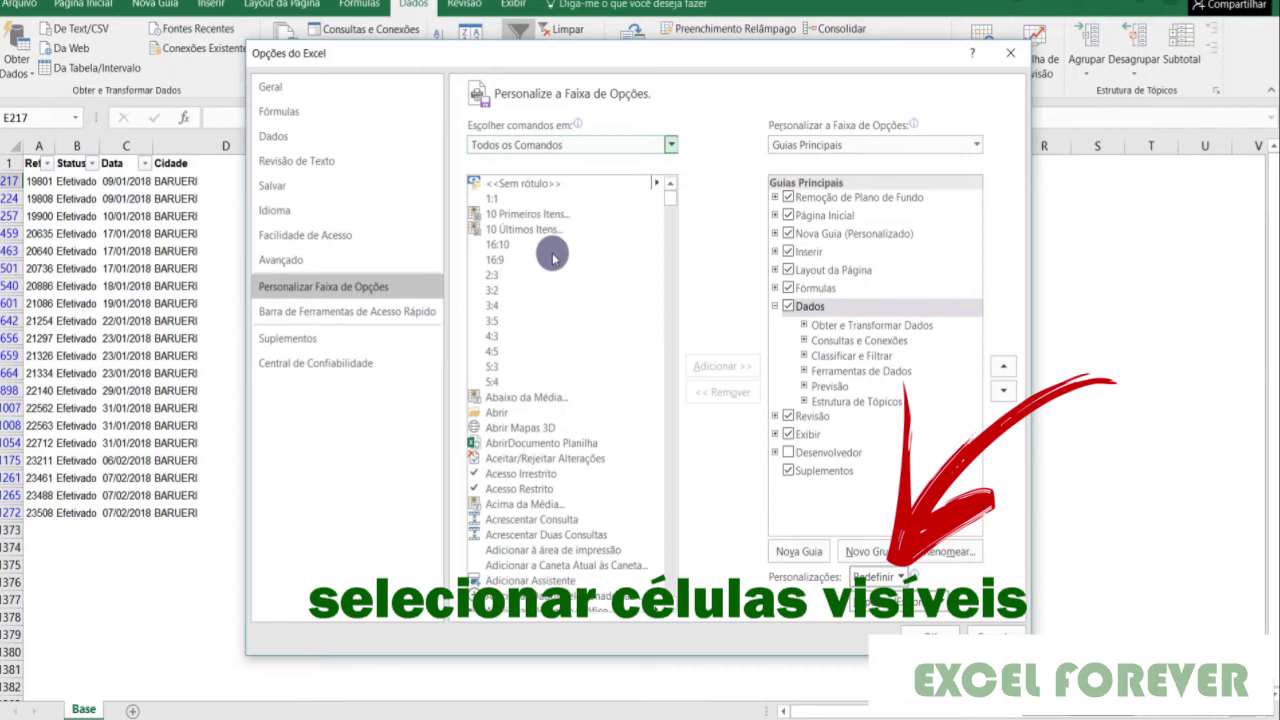
scroll(575, 340, down, 5)
scroll(570, 342, down, 5)
scroll(569, 343, down, 3)
drag(666, 223, 674, 551)
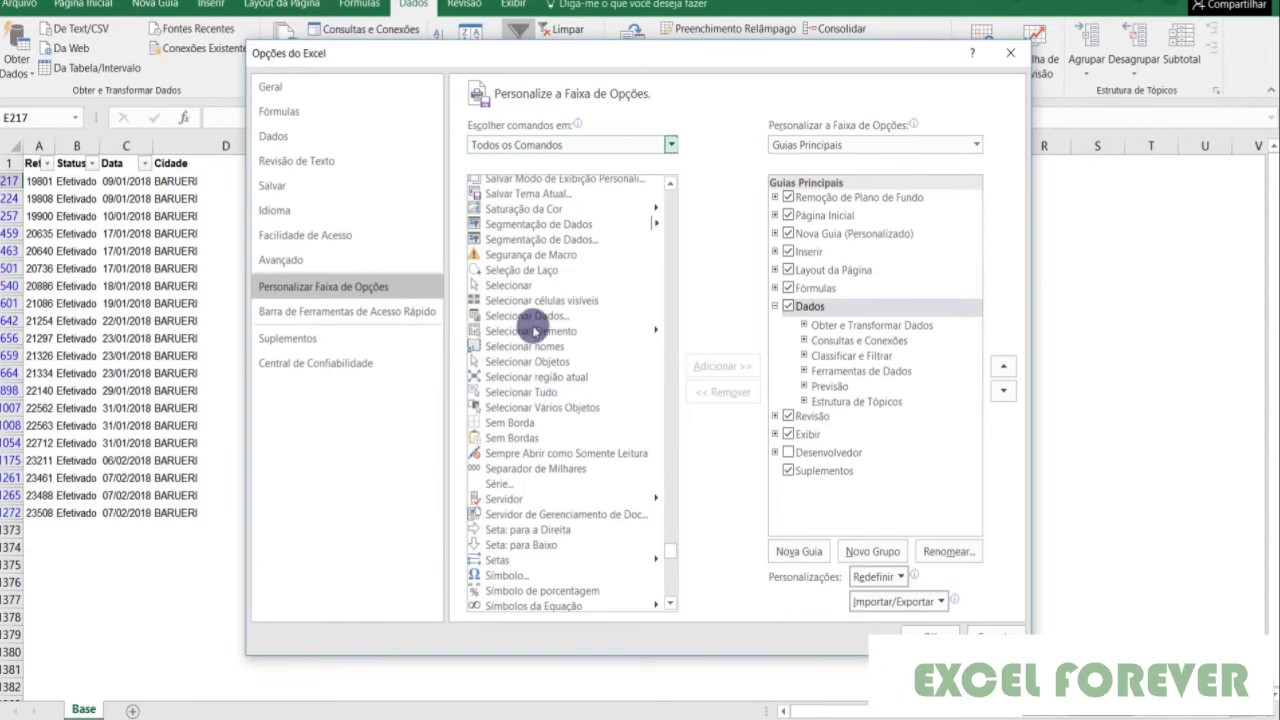
click(515, 300)
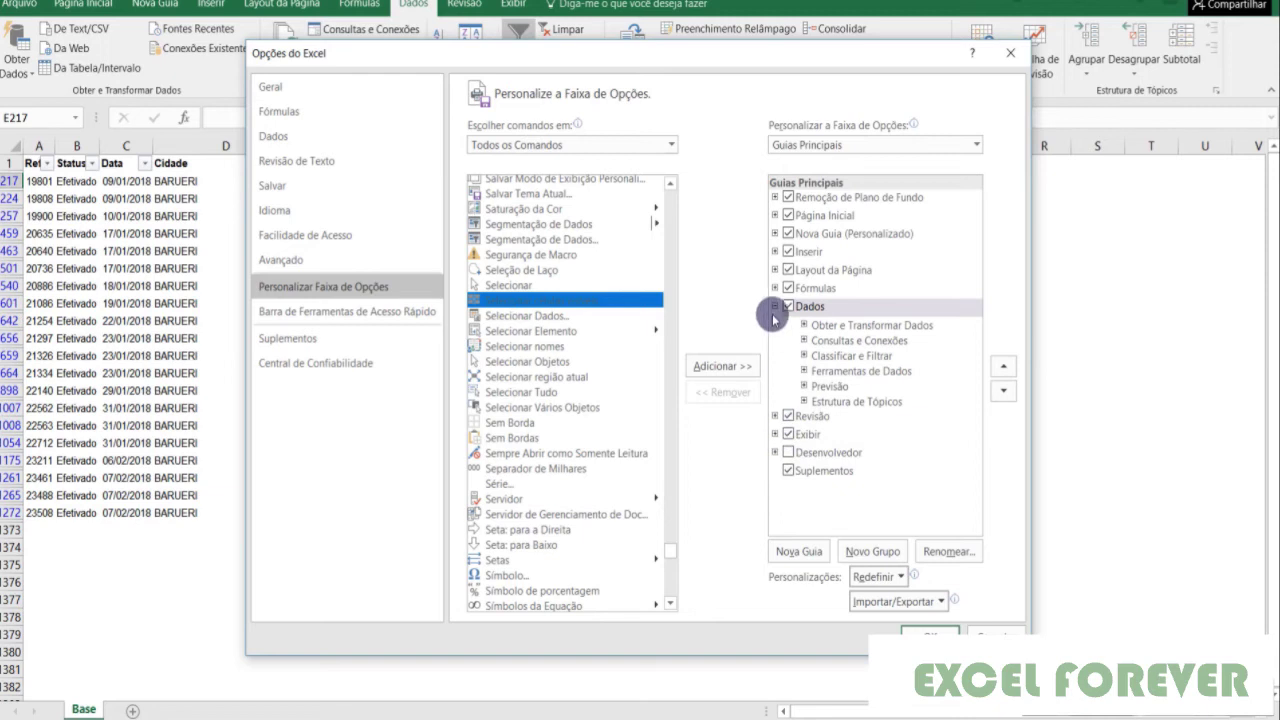
Try adding the command to an existing custom group and dismiss the warning.
click(774, 233)
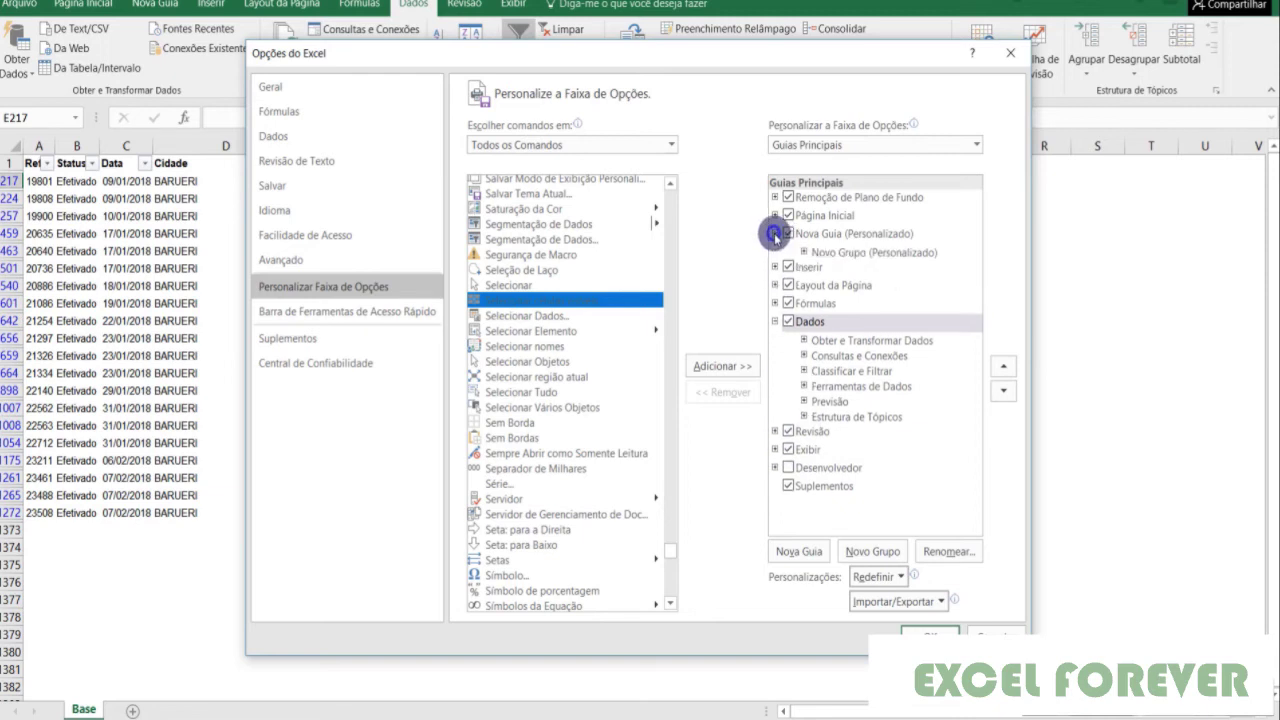
click(803, 253)
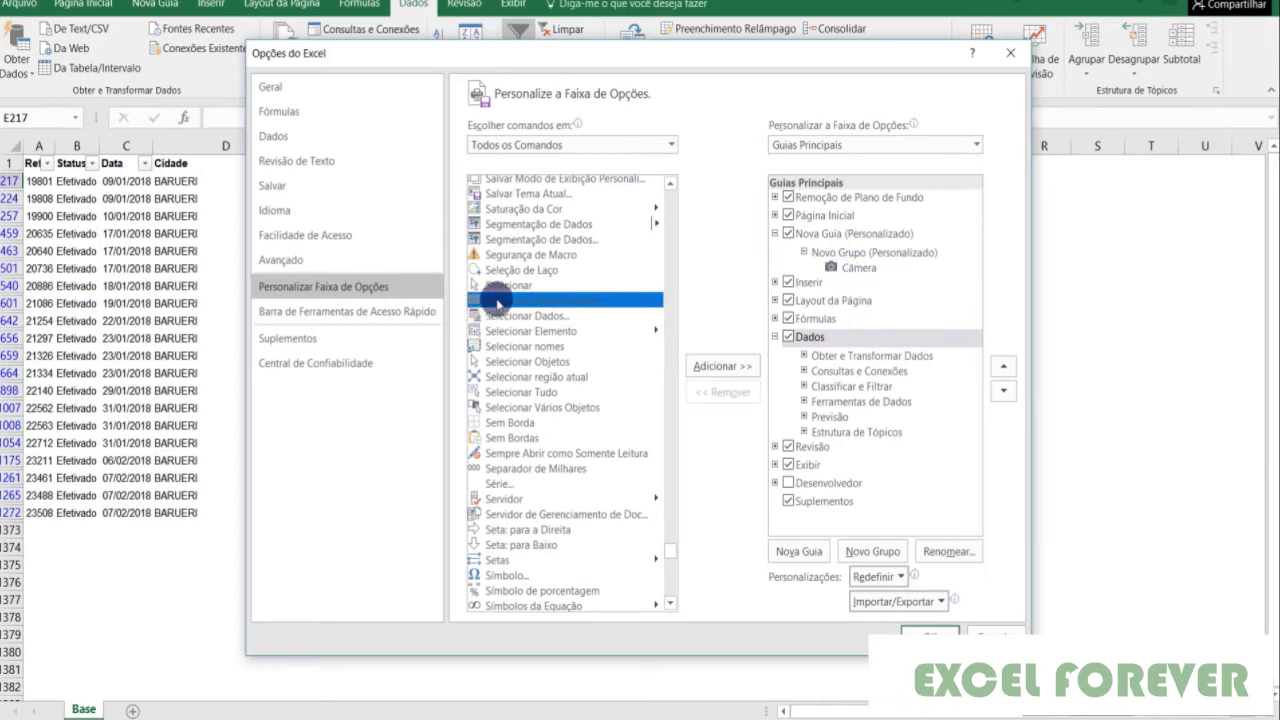
click(716, 368)
click(723, 404)
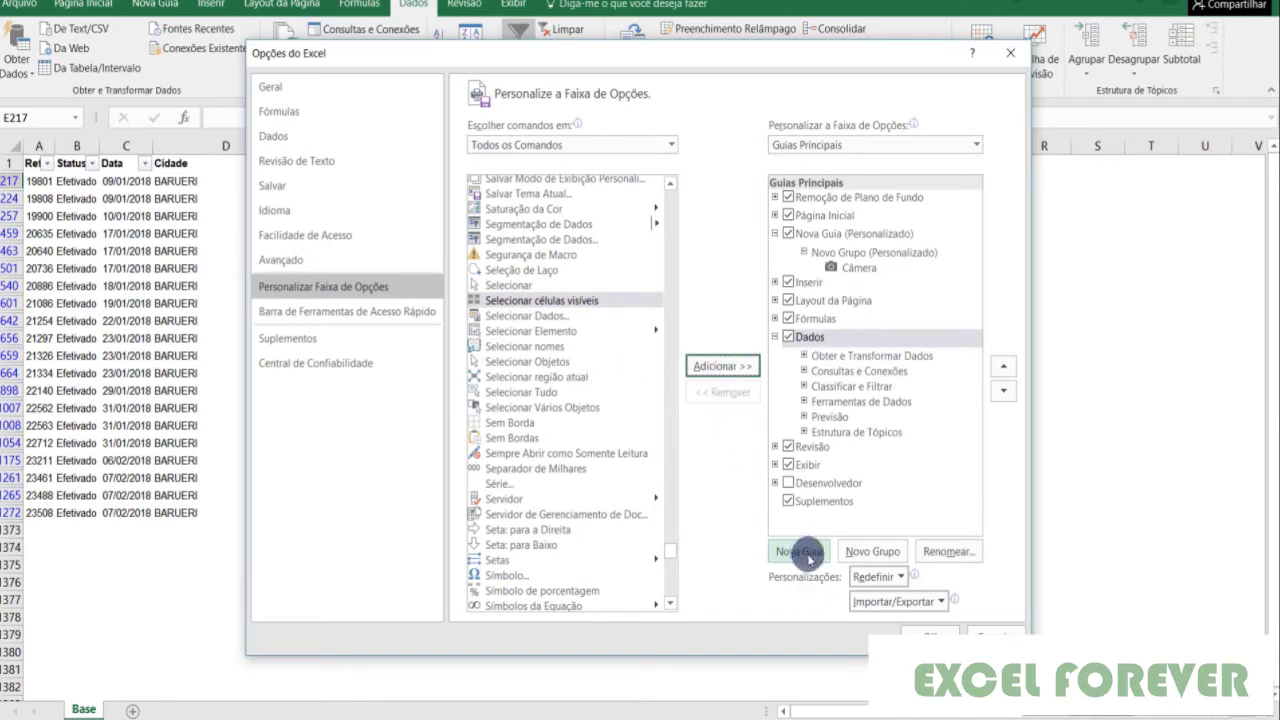
Create a Novo Grupo under Dados and bring up its Renomear dialog.
click(872, 551)
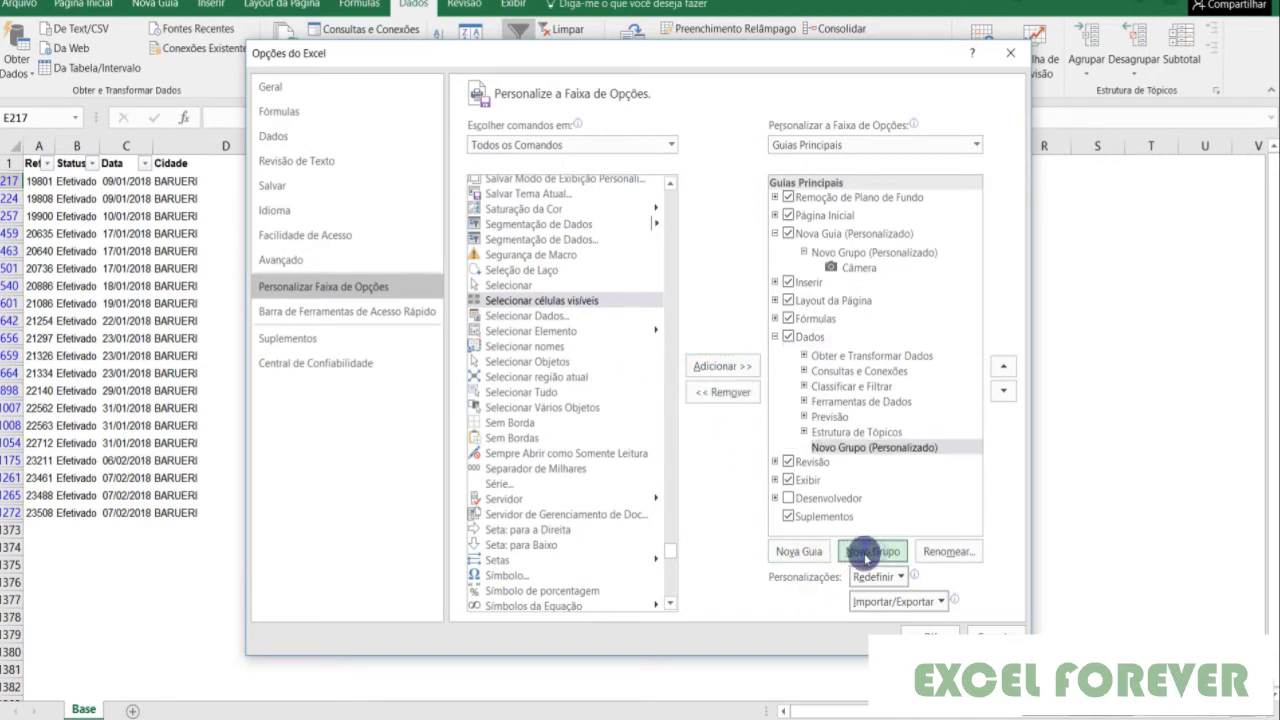
click(866, 449)
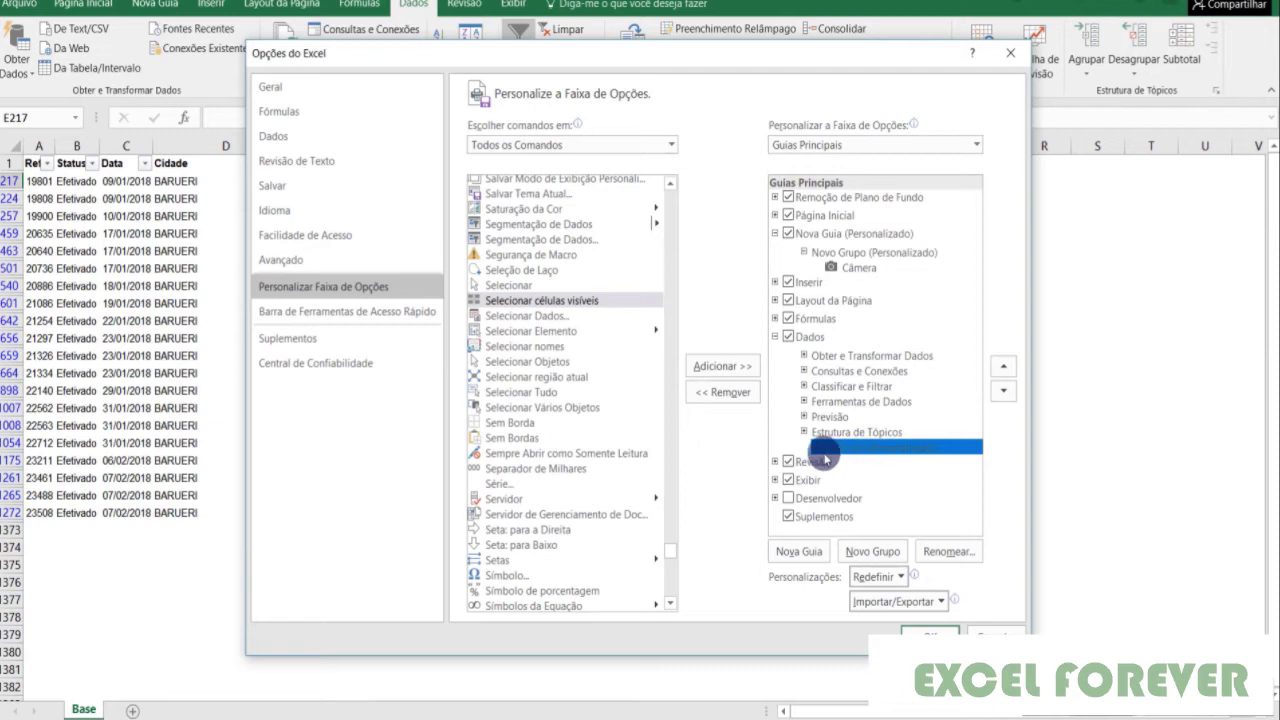
right_click(848, 451)
key(Escape)
click(945, 551)
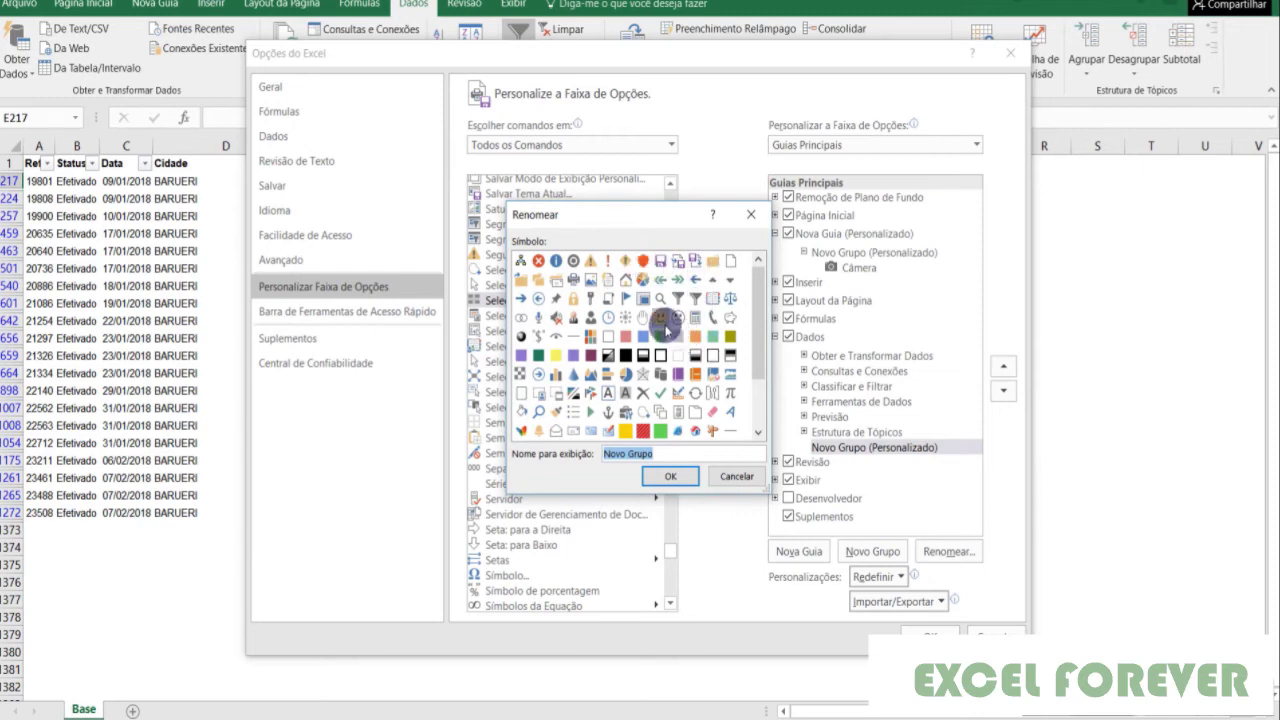
Give the new custom group a symbol and rename it with the author's name.
click(521, 337)
click(665, 476)
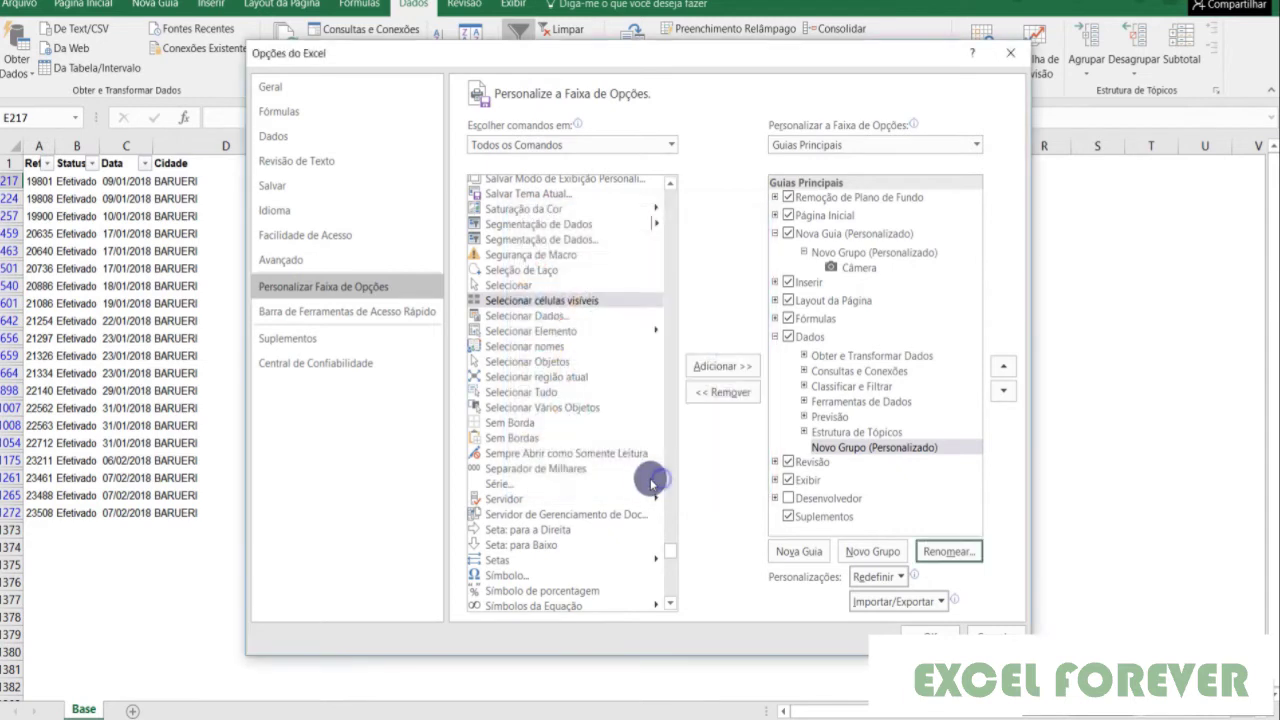
click(840, 450)
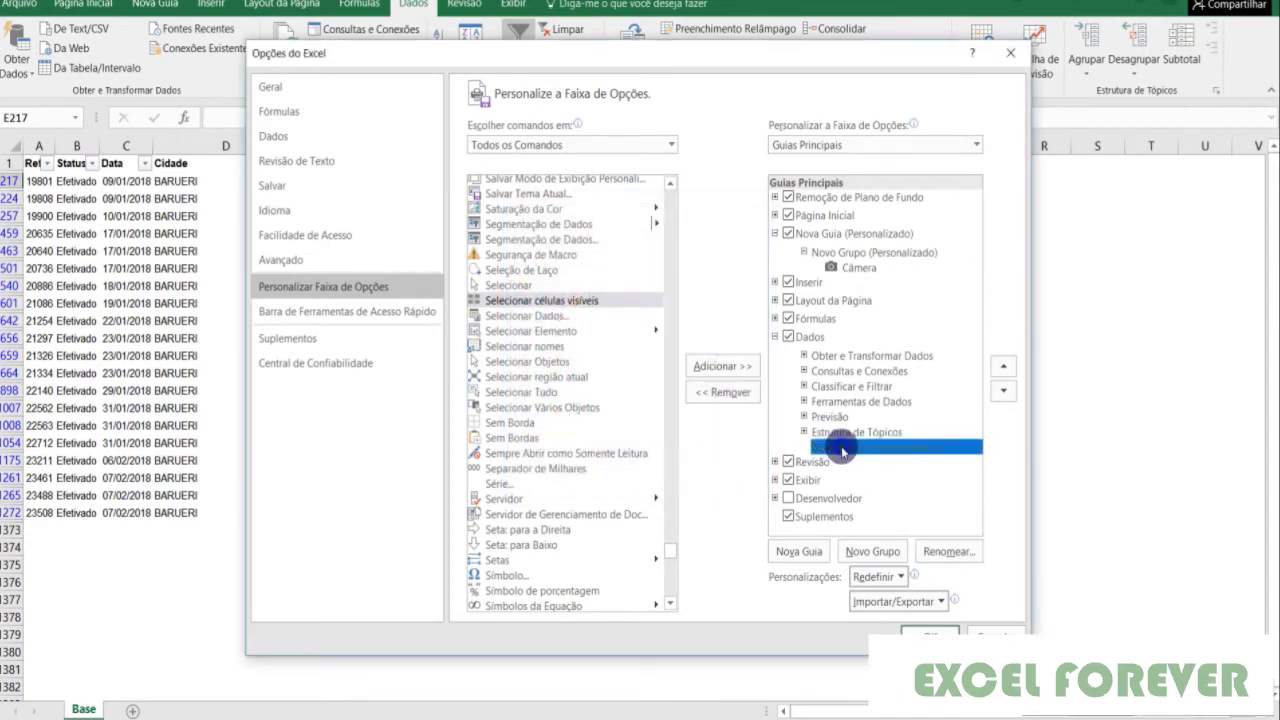
click(940, 551)
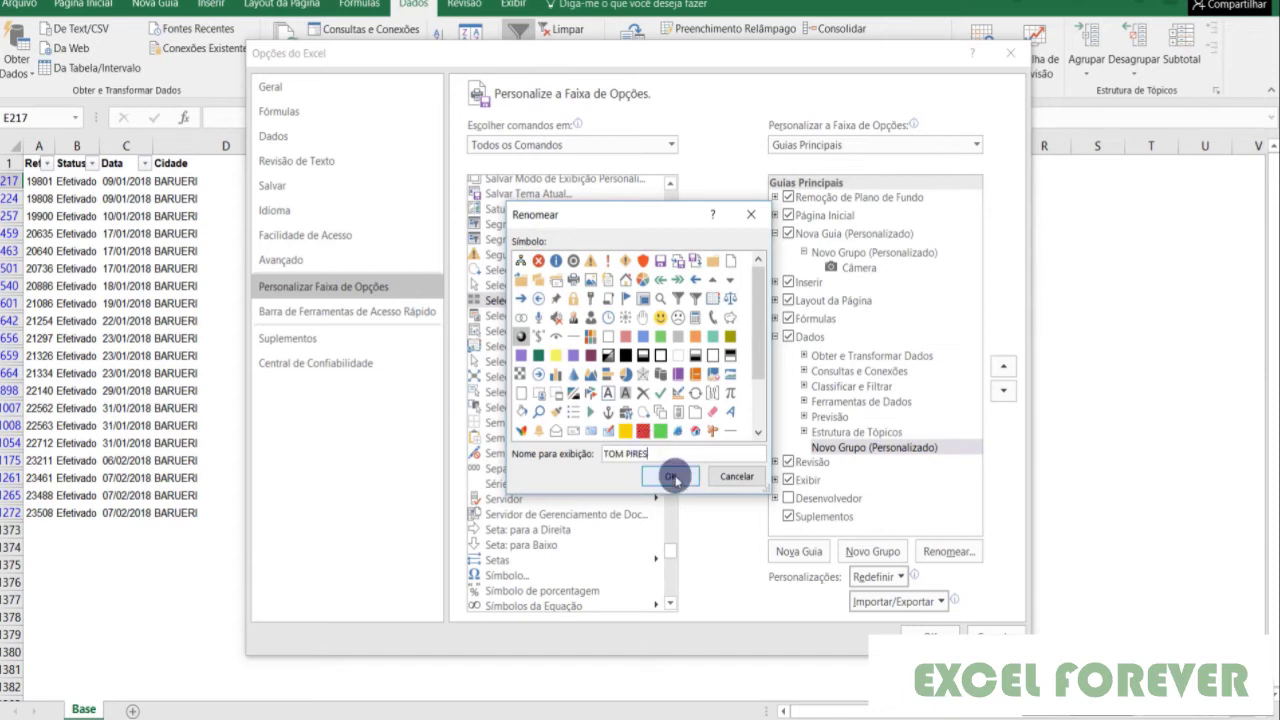
click(672, 477)
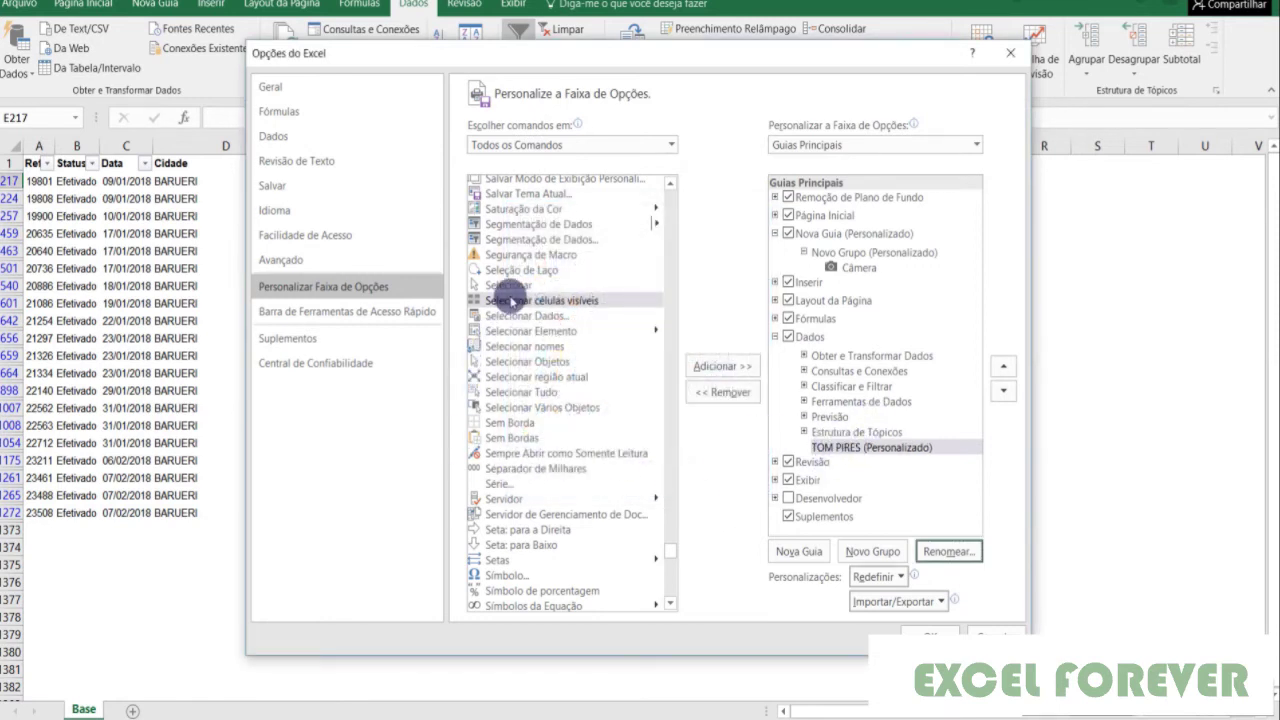
Add Selecionar células visíveis to the renamed group and save the ribbon changes.
click(508, 301)
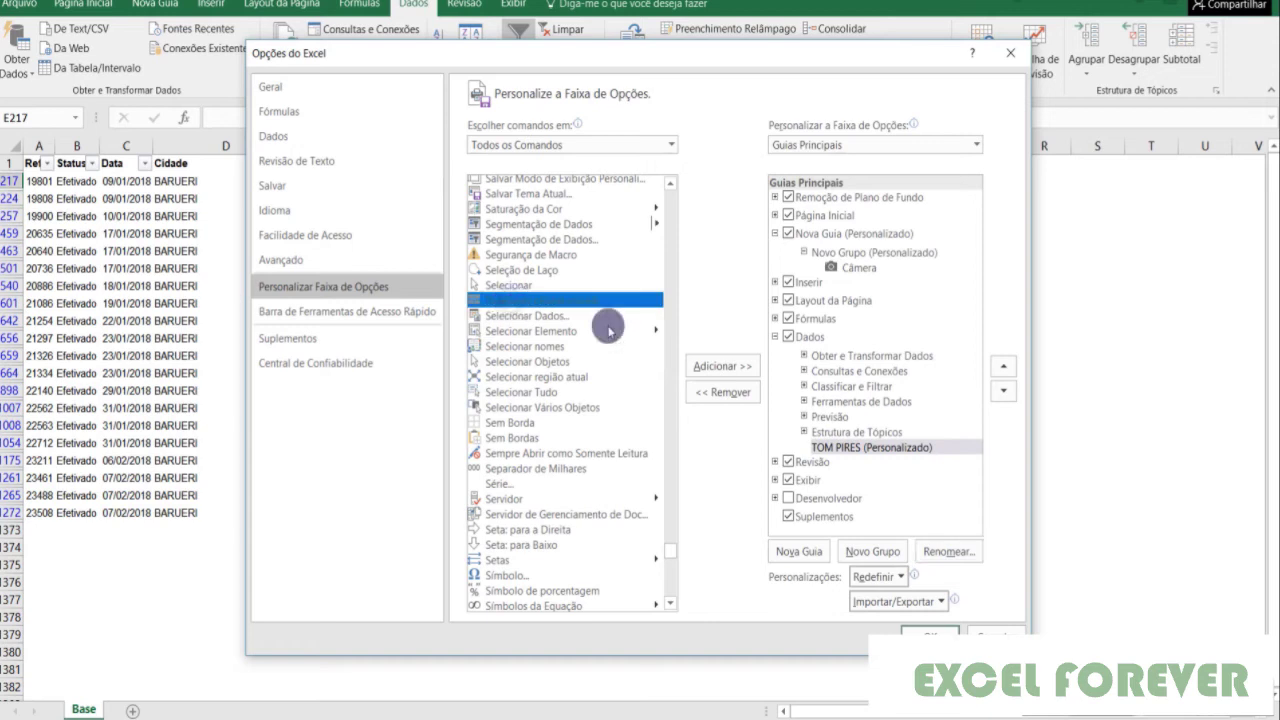
click(848, 449)
click(720, 368)
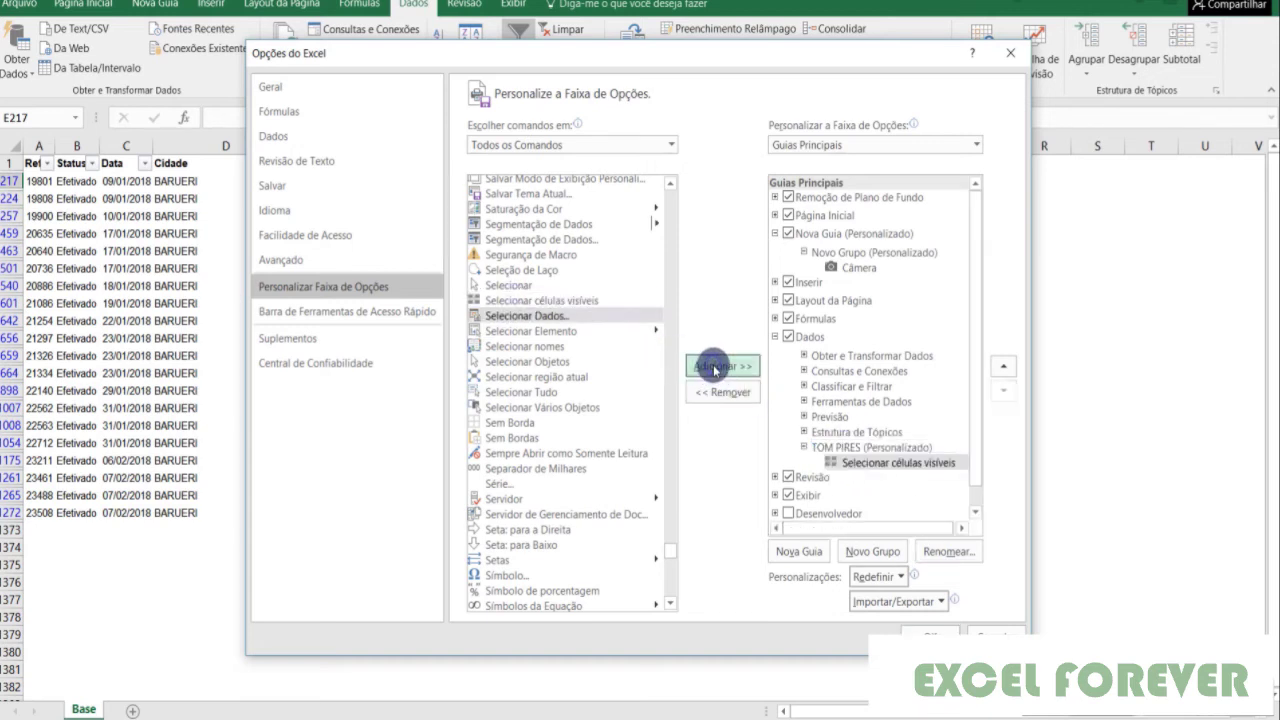
click(928, 632)
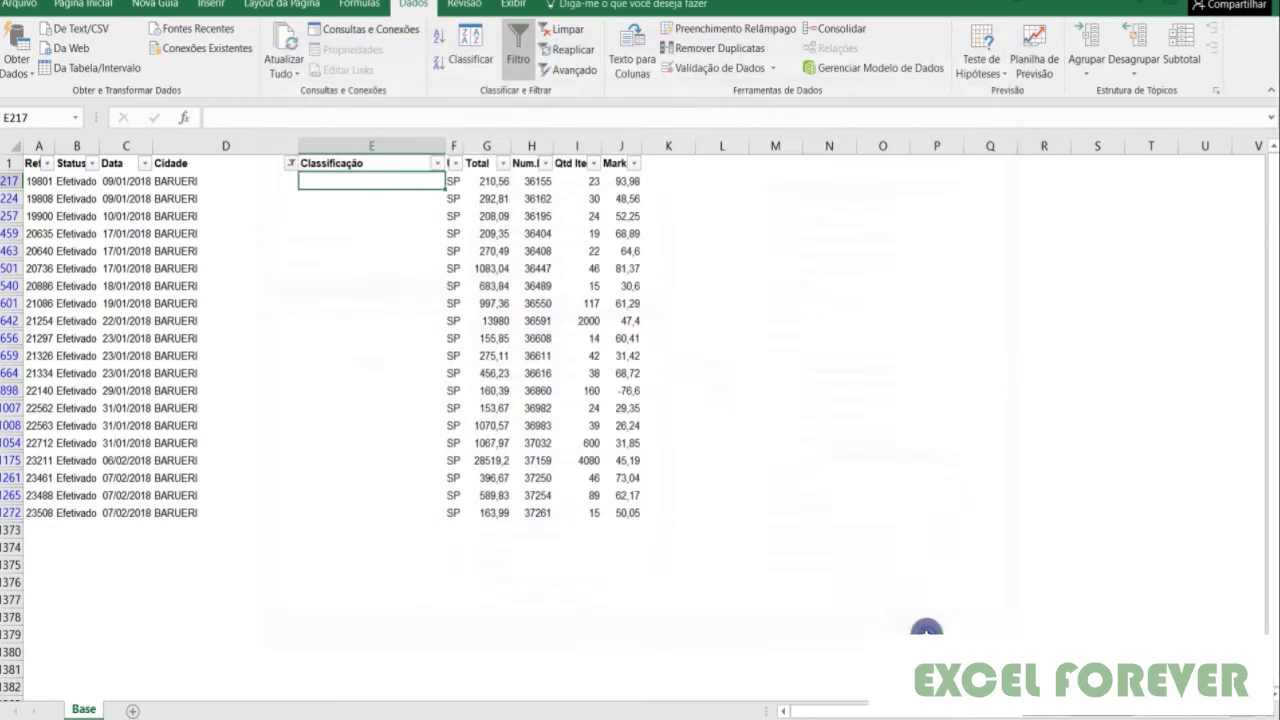
click(416, 8)
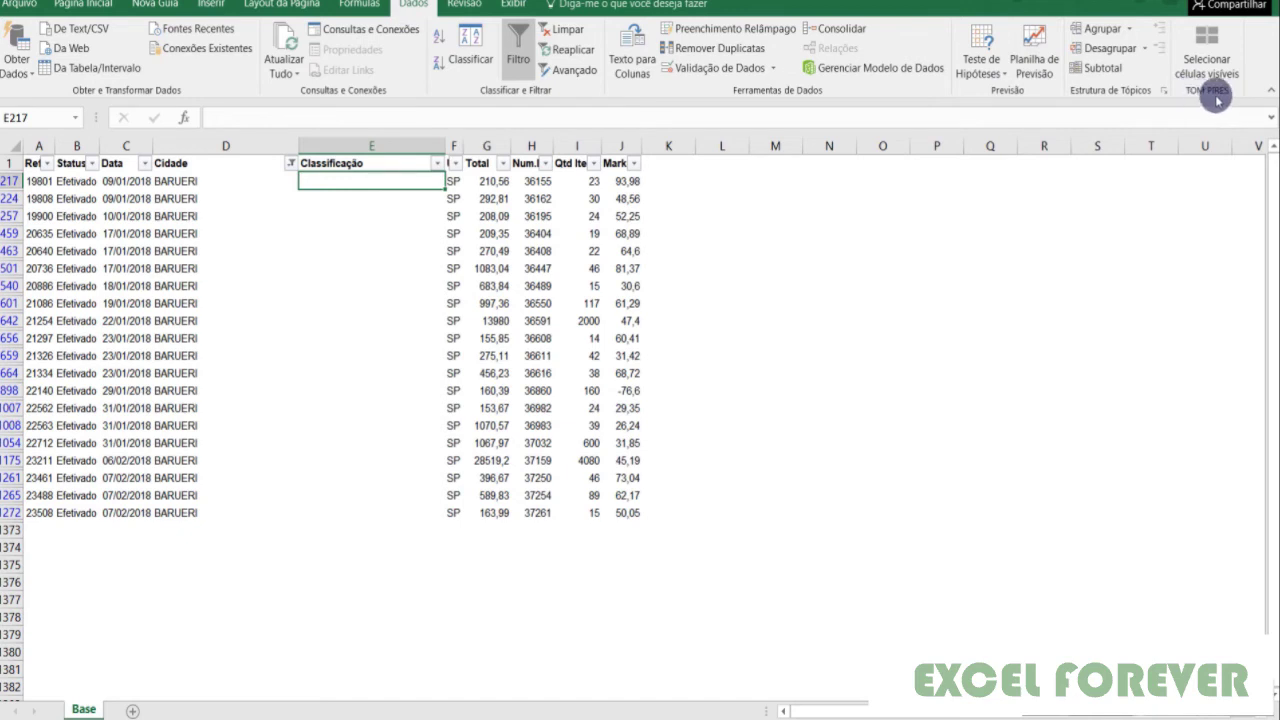
Enter CHAVE in E217 and select the Classificação range E224 down to E1272.
click(1210, 55)
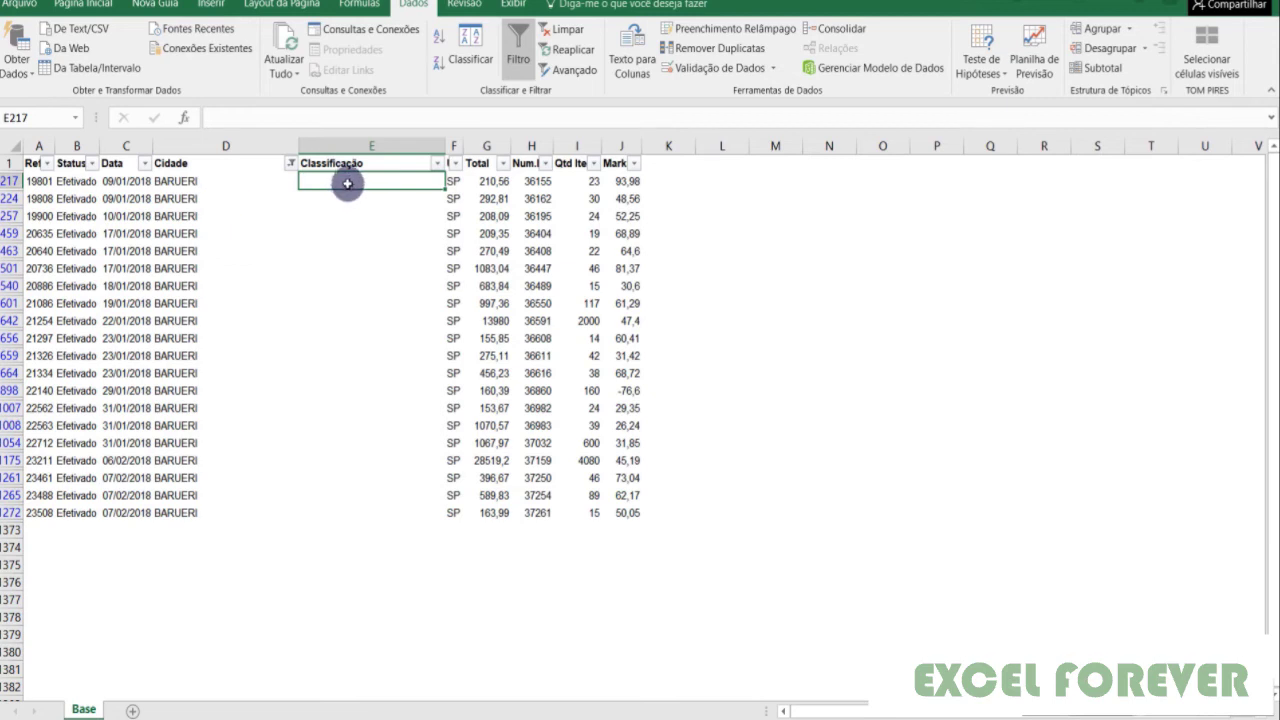
text(CHAVE)
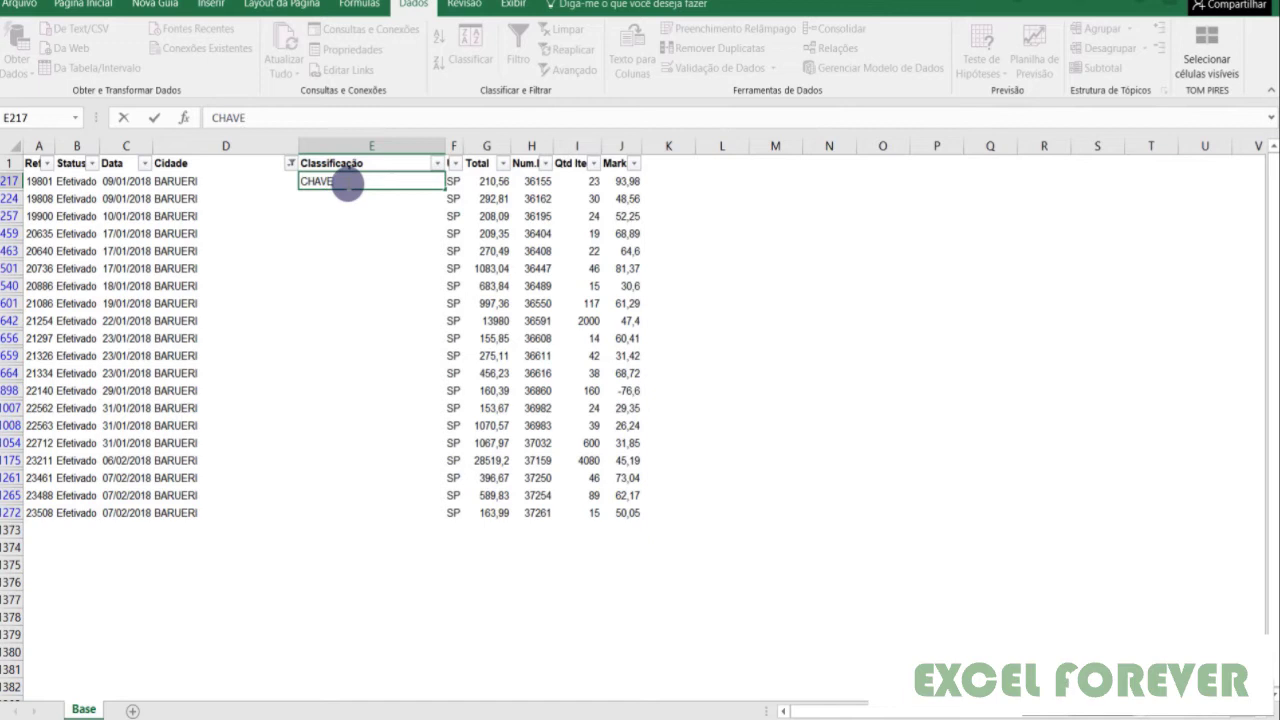
key(ctrl+Return)
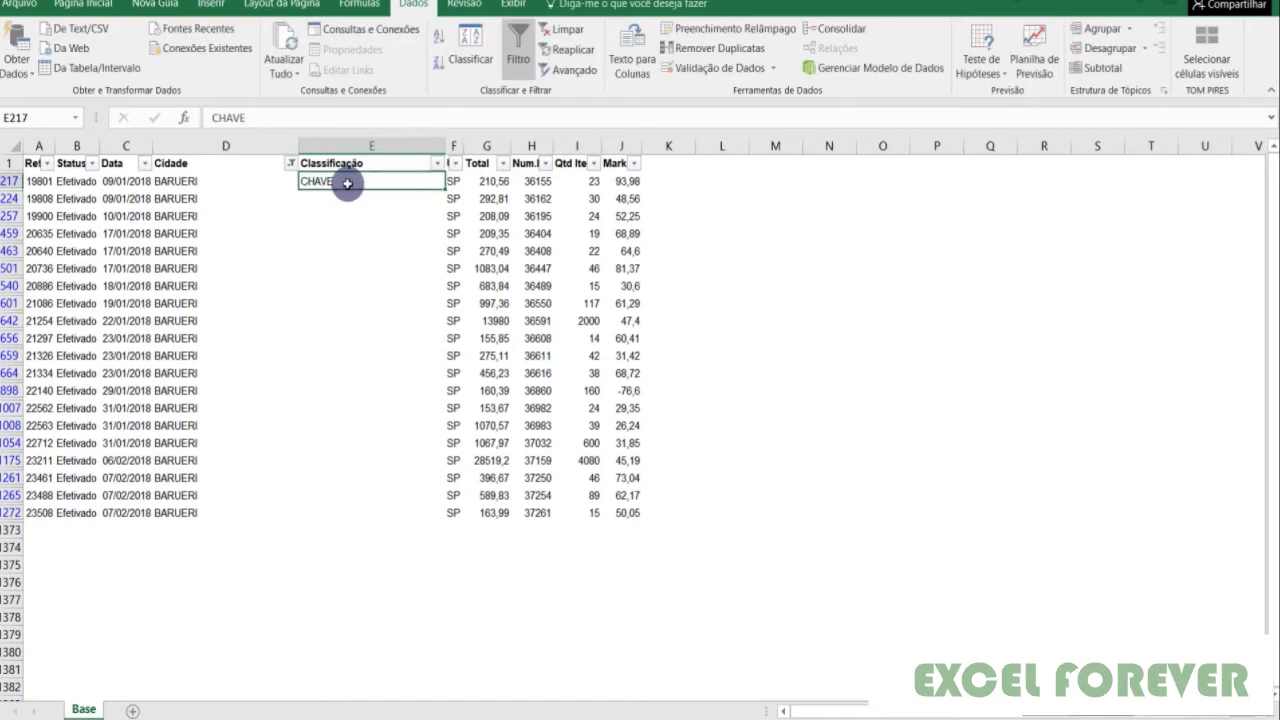
key(Down)
key(shift+Down)
key(shift+Down)
key(shift+Down)
key(shift+Down)
key(shift+Down)
key(shift+Down)
key(shift+Down)
key(shift+Down)
key(shift+Down)
key(shift+Down)
key(shift+Down)
key(shift+Down)
key(shift+Down)
key(shift+Down)
key(shift+Down)
key(shift+Down)
key(shift+Down)
key(shift+Up)
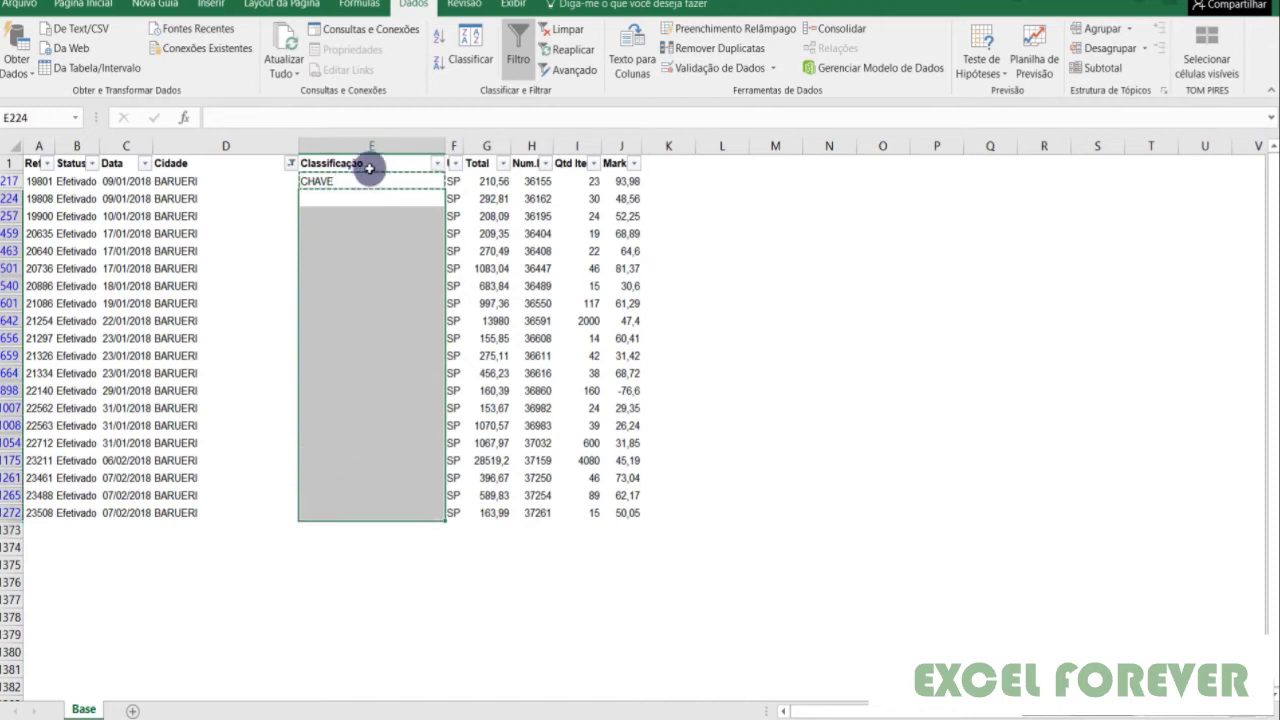
Restrict the selection to visible cells and paste CHAVE there as values only.
click(1212, 58)
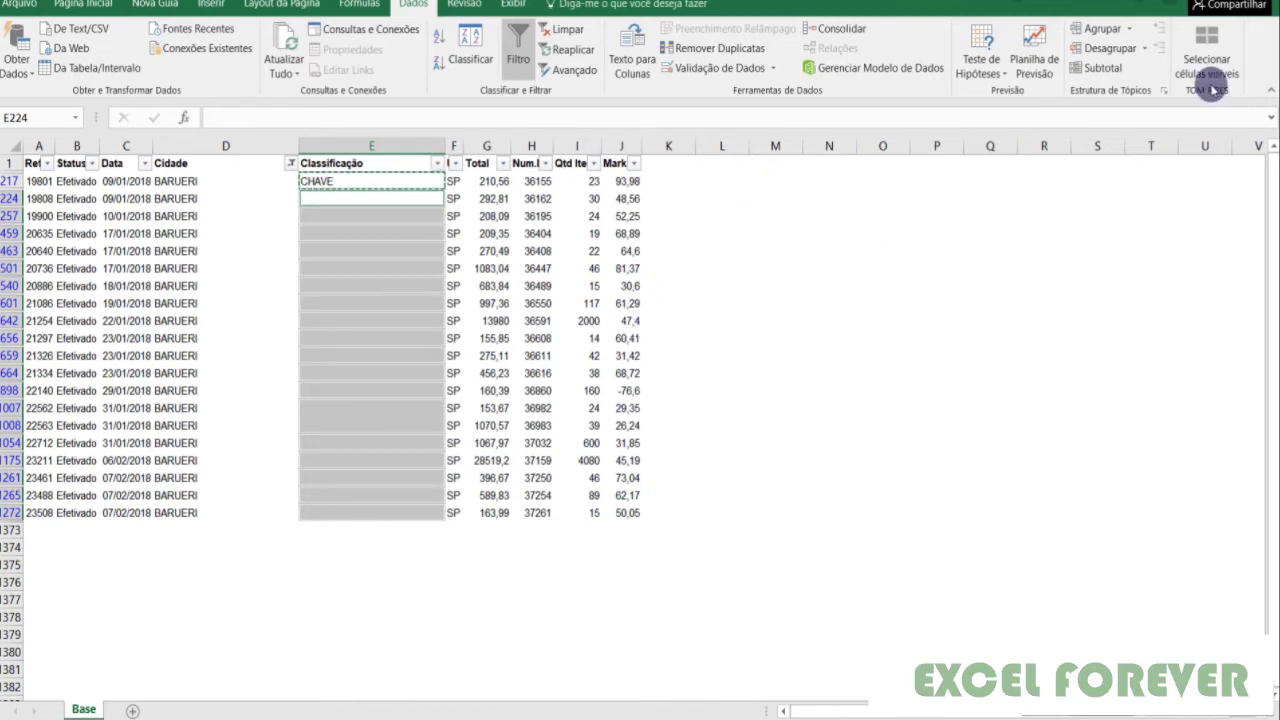
click(1208, 62)
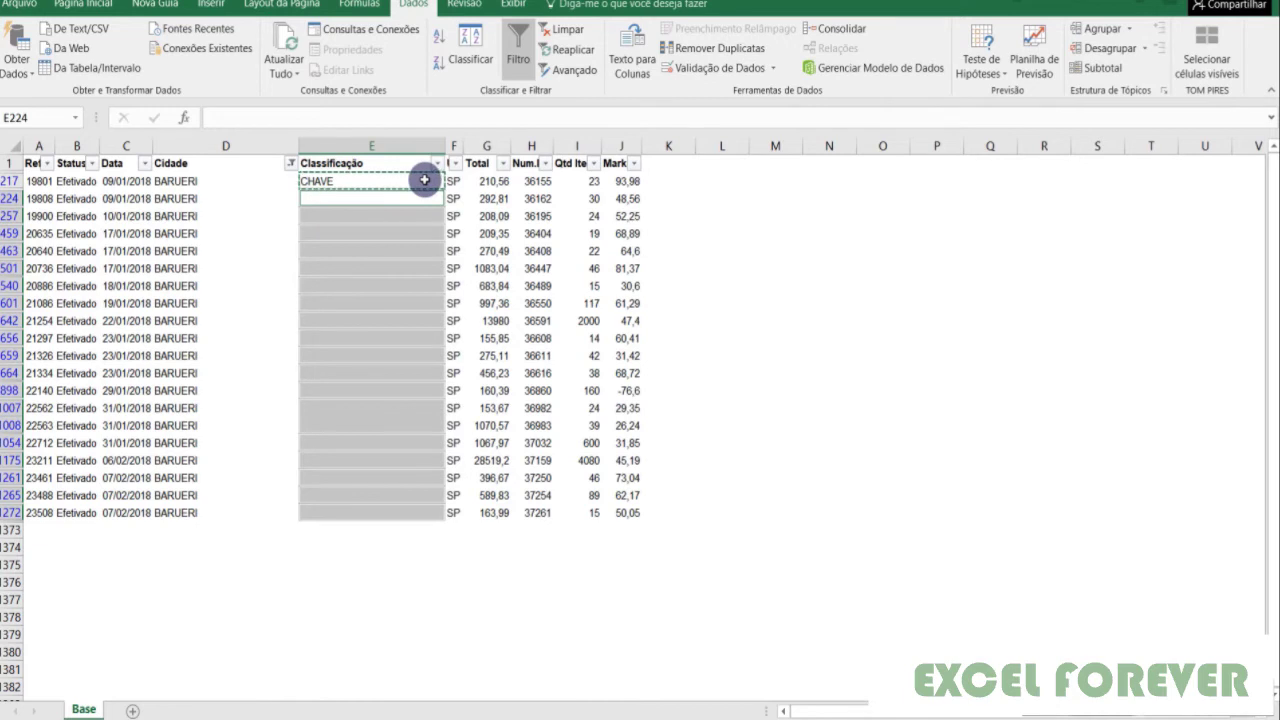
key(ctrl+alt+v)
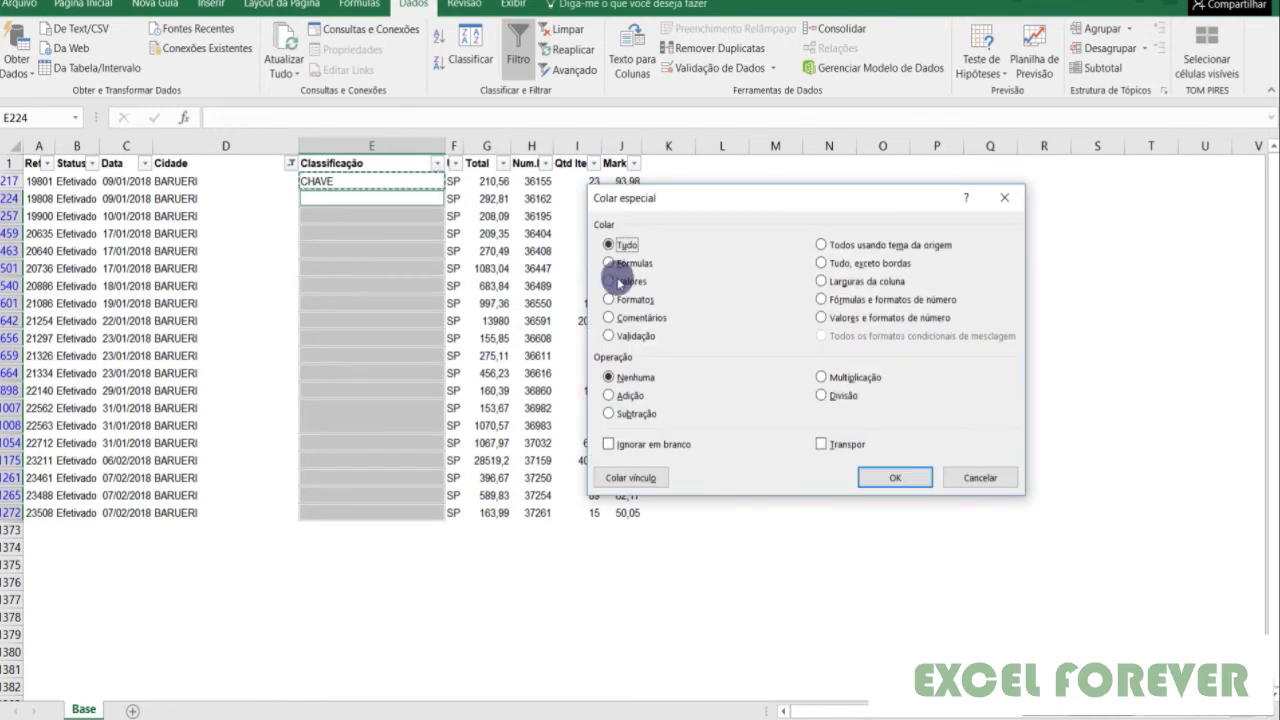
click(618, 281)
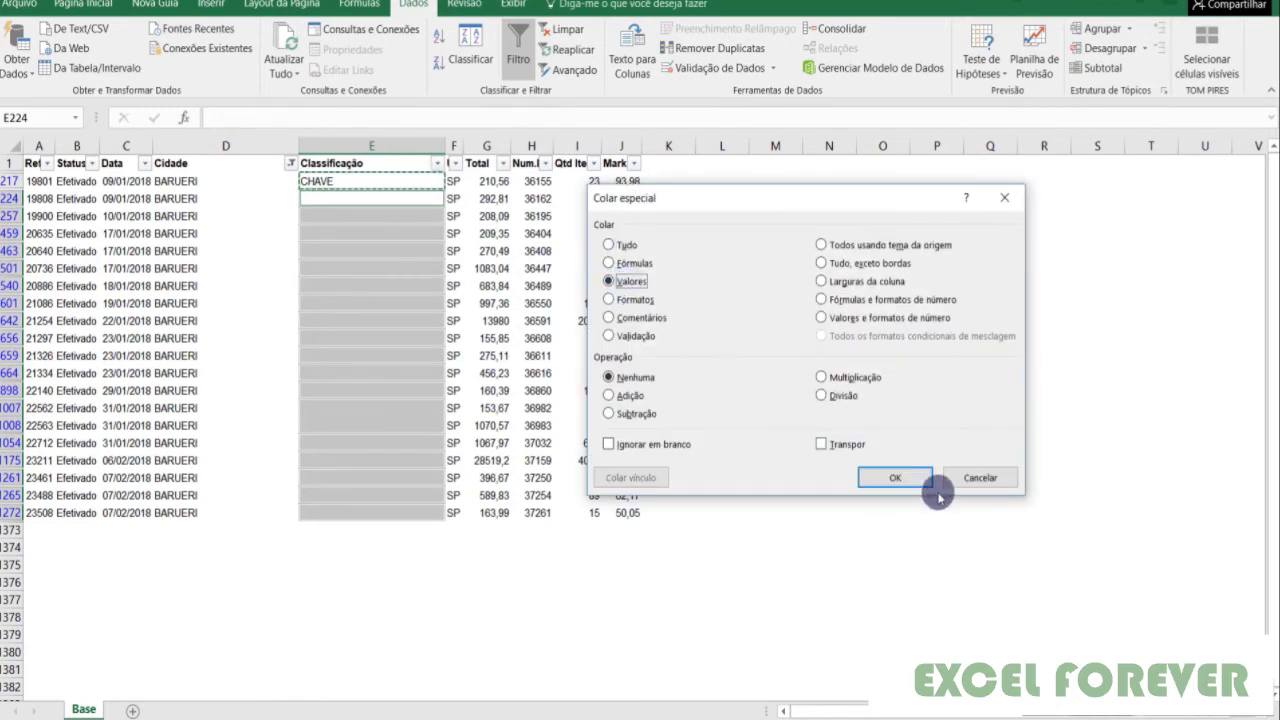
click(905, 479)
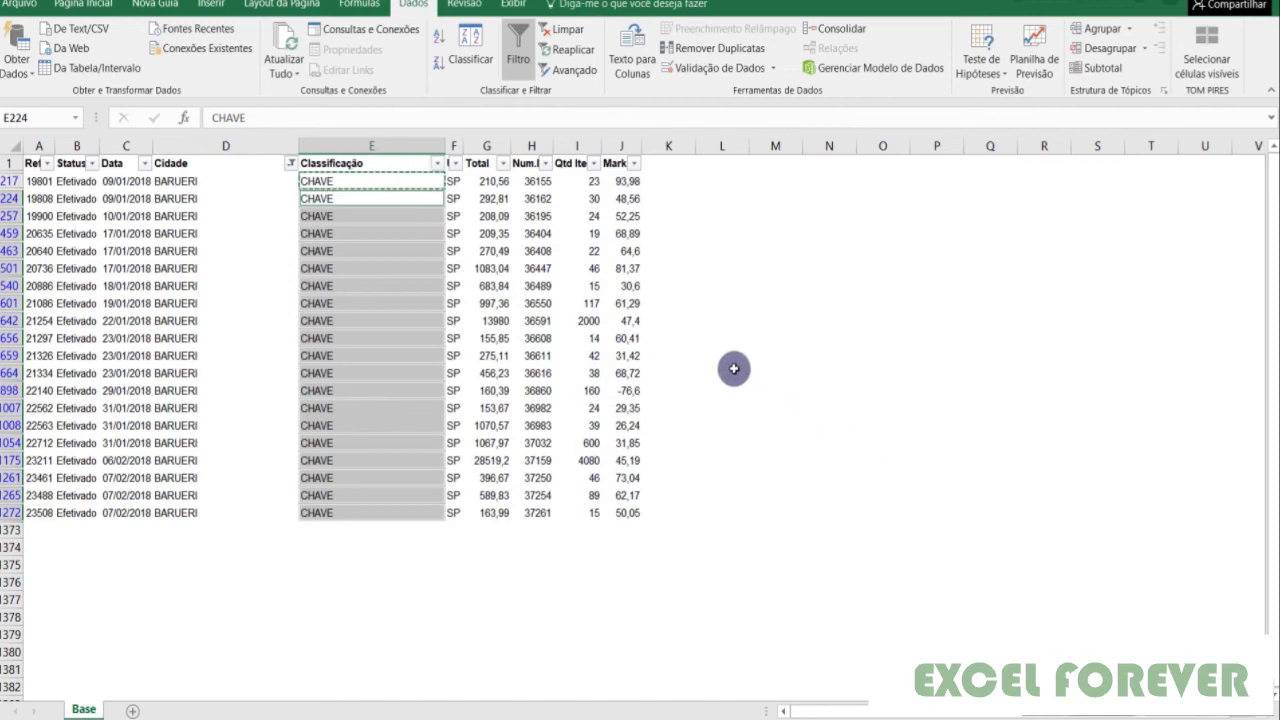
click(705, 340)
key(Escape)
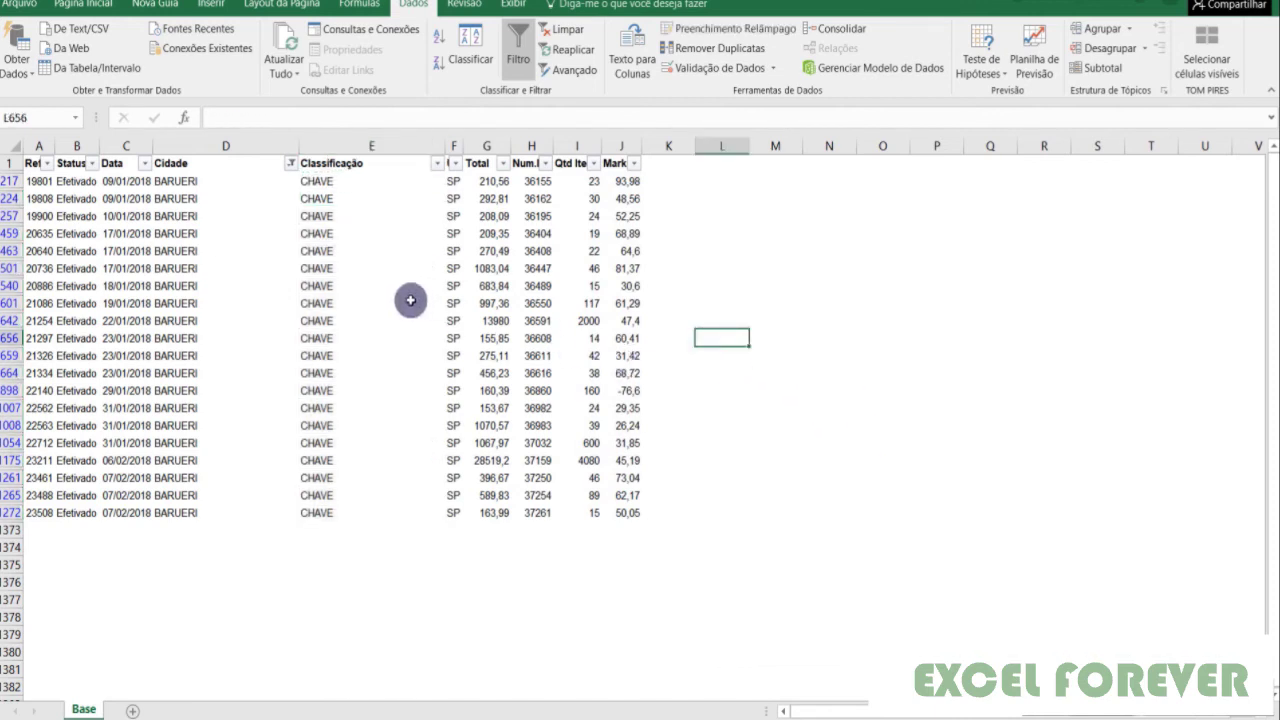
Clear the Cidade filter on the Dados tab so every sales row shows.
click(340, 286)
click(257, 199)
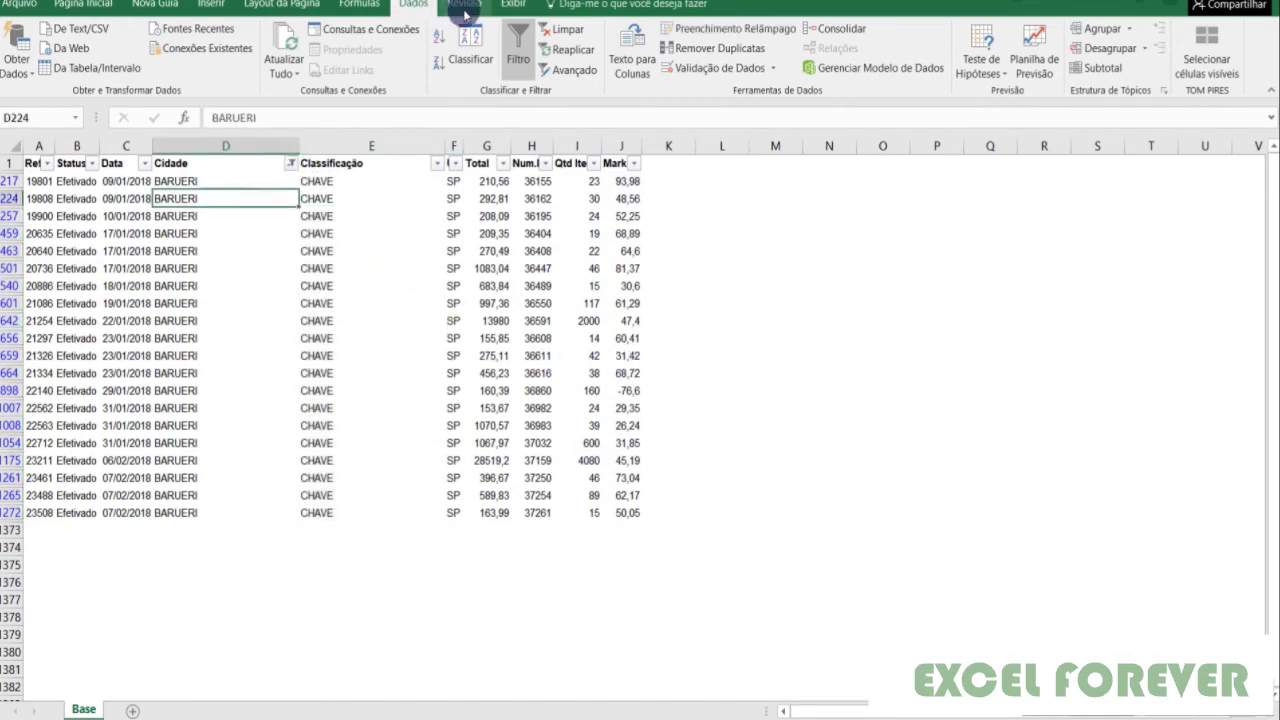
click(563, 29)
click(320, 250)
Scroll the full list and check that BARUERI rows now show CHAVE.
scroll(361, 272, down, 19)
scroll(354, 291, down, 19)
scroll(360, 283, down, 19)
scroll(366, 283, down, 19)
scroll(368, 285, up, 1)
scroll(354, 274, up, 1)
scroll(334, 294, up, 6)
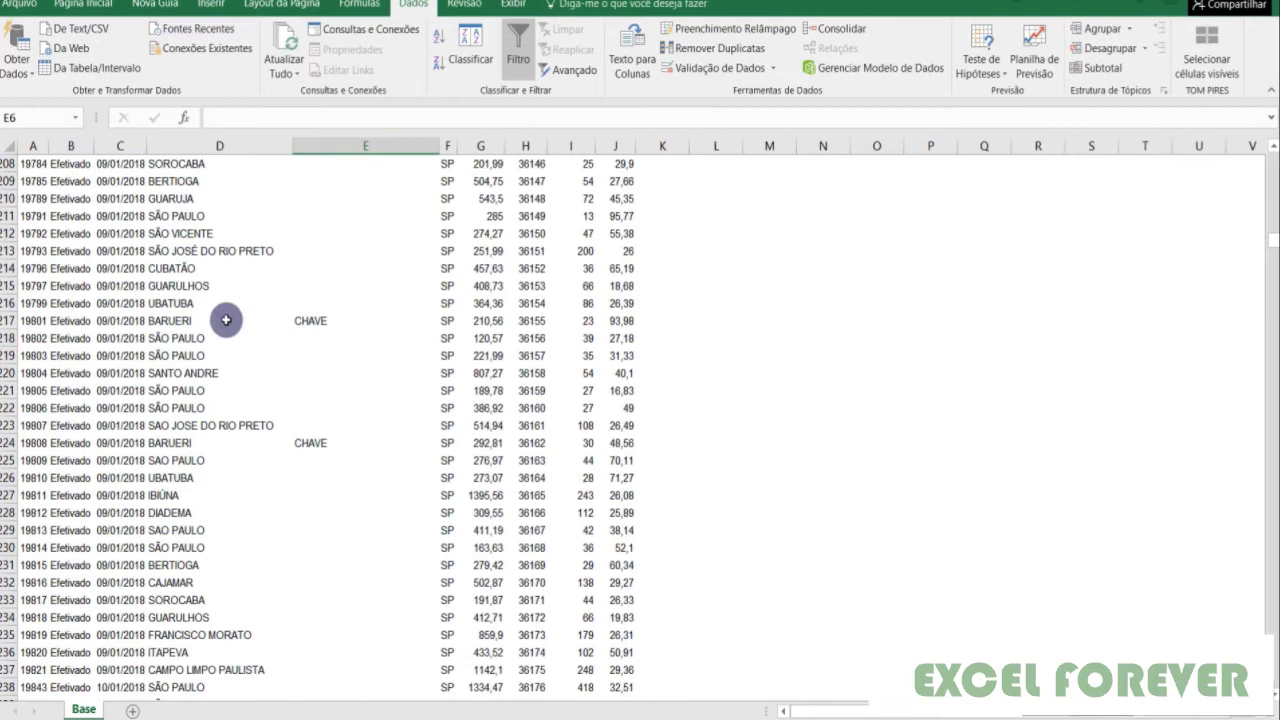
click(184, 320)
click(176, 442)
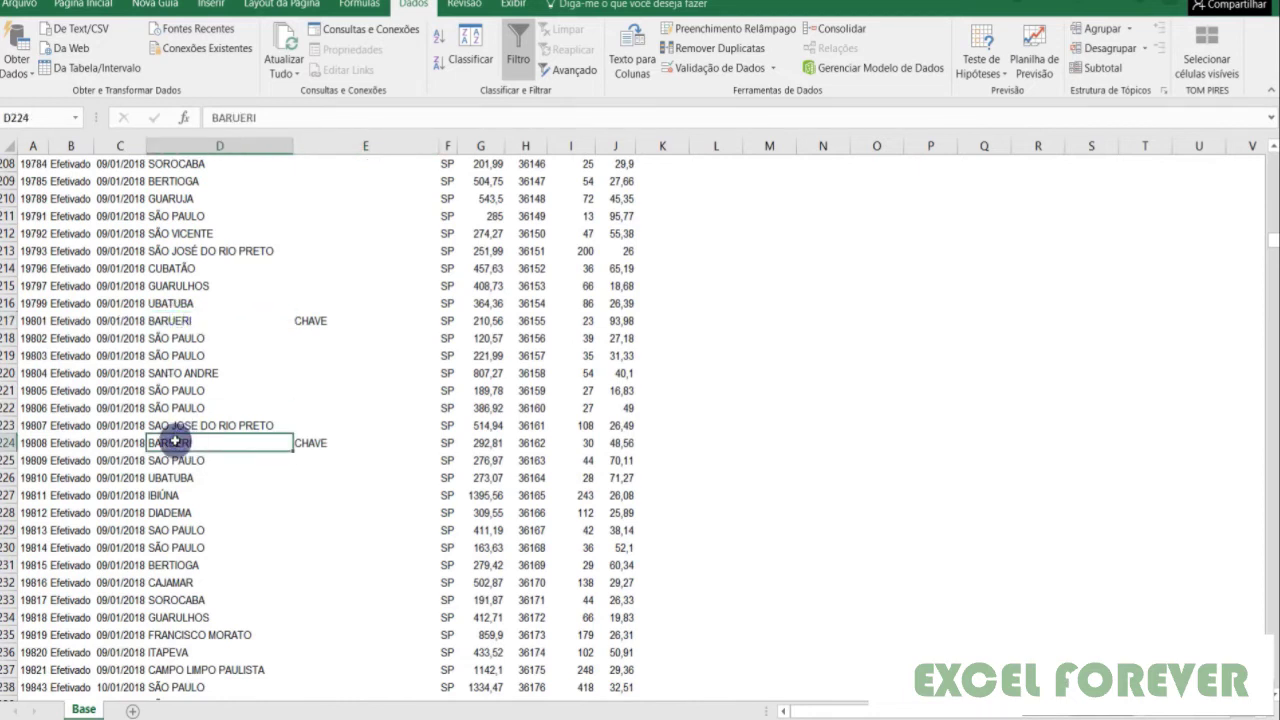
scroll(190, 435, down, 4)
scroll(214, 420, down, 10)
click(216, 288)
Review further rows, such as 459 and 463, confirming CHAVE appears only beside BARUERI.
scroll(240, 385, down, 9)
scroll(275, 364, down, 14)
scroll(269, 366, down, 11)
scroll(272, 365, down, 9)
scroll(275, 364, down, 14)
scroll(278, 364, down, 13)
scroll(280, 360, up, 4)
drag(185, 355, 303, 357)
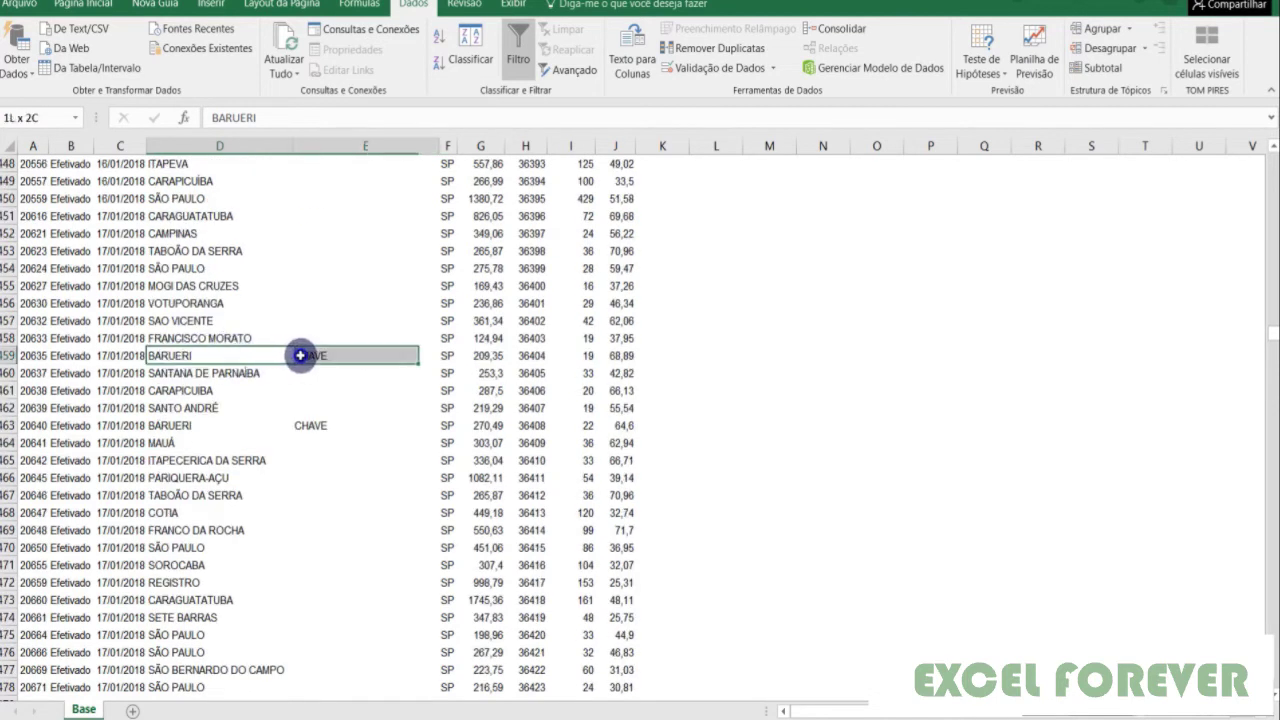
drag(209, 425, 320, 425)
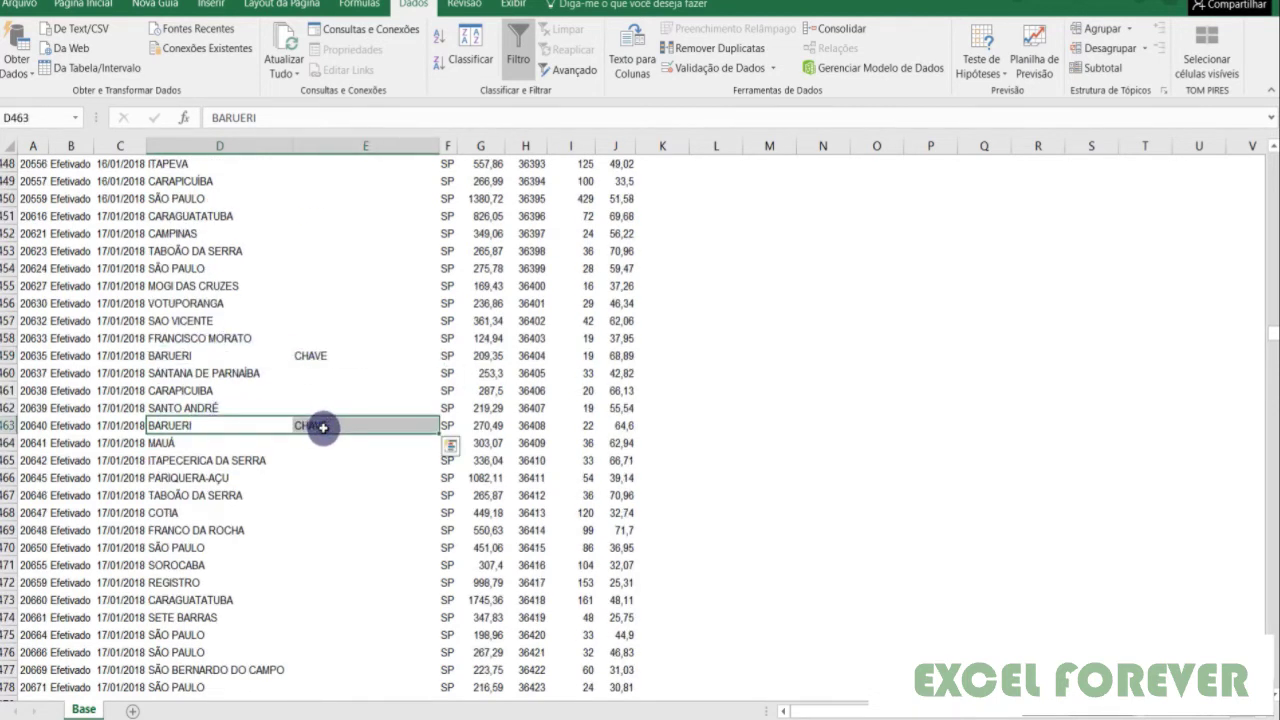
scroll(337, 405, down, 13)
scroll(300, 404, down, 5)
scroll(288, 401, up, 10)
scroll(289, 400, up, 9)
scroll(290, 400, up, 19)
scroll(290, 400, up, 20)
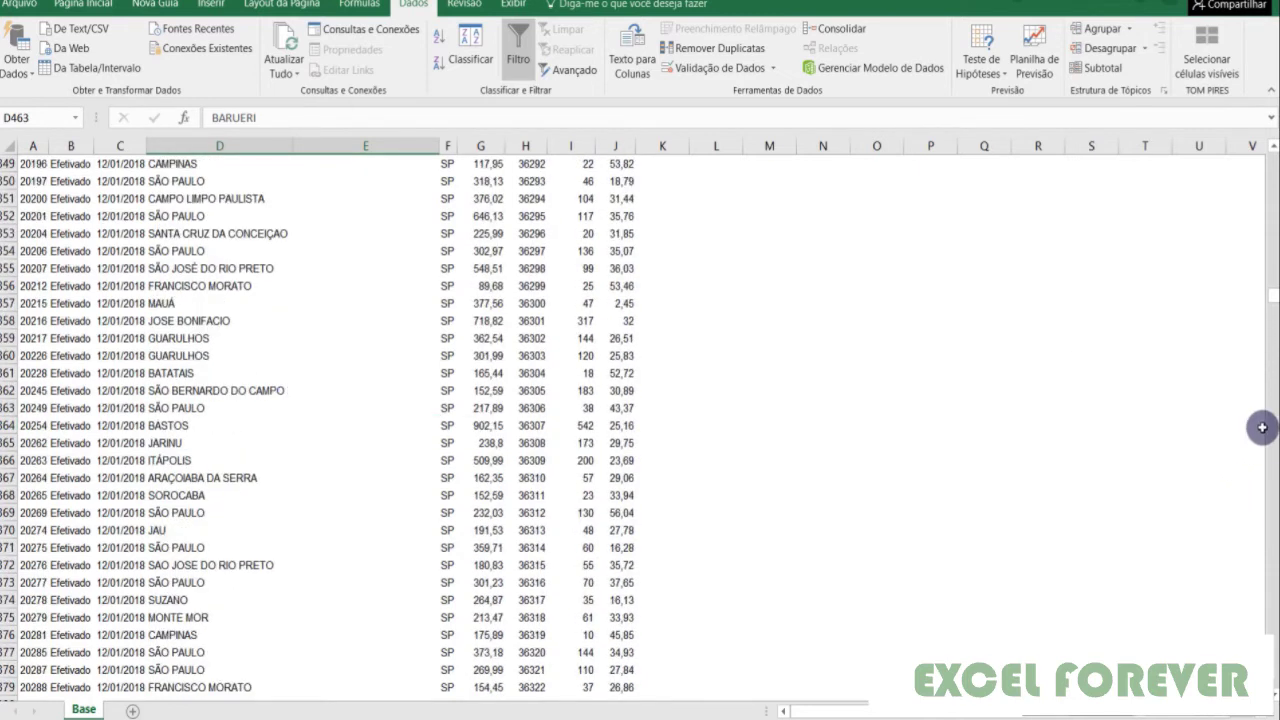
drag(1272, 296, 1272, 144)
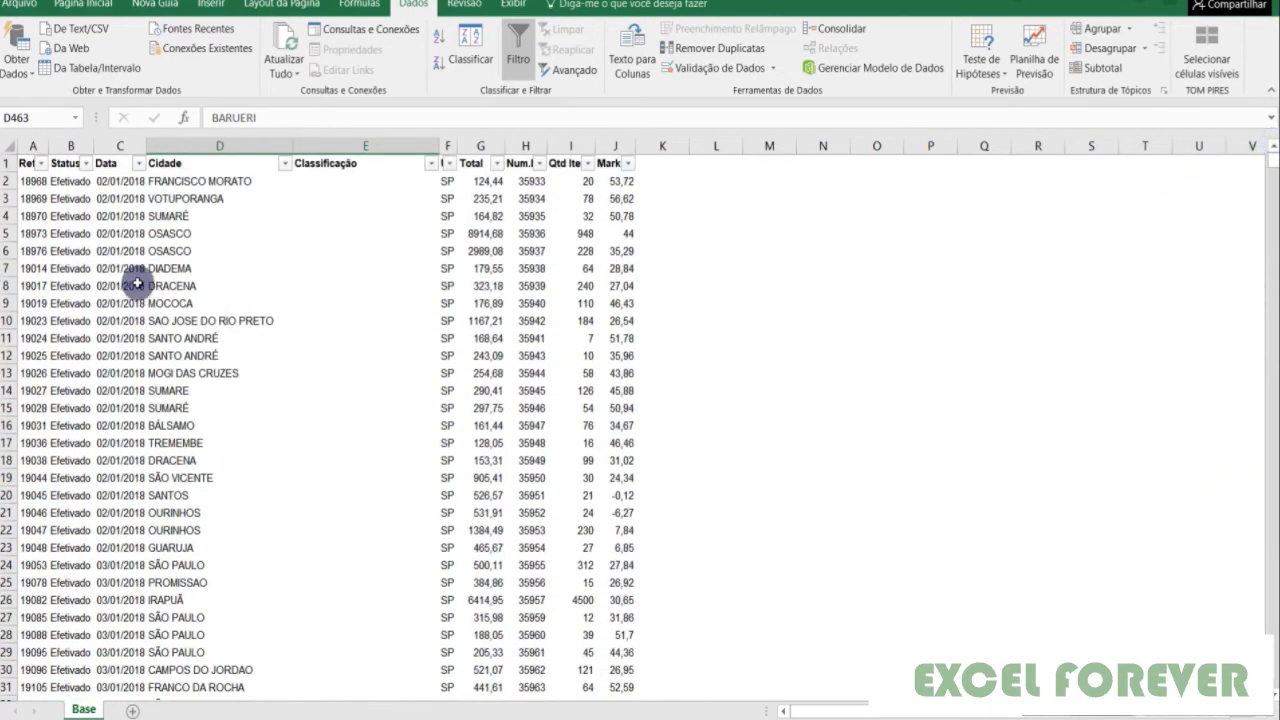
Set the Cidade AutoFilter to CAMPOS DO JORDAO only, unticking all other cities.
click(352, 230)
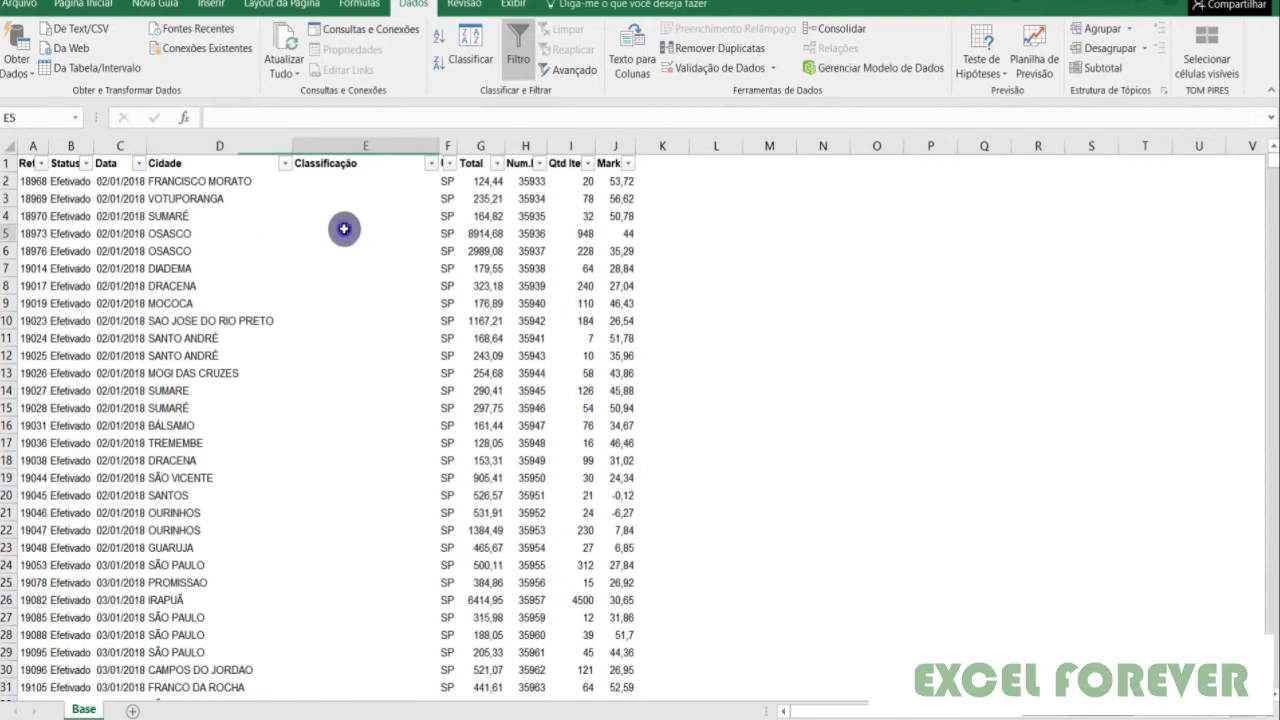
click(285, 163)
click(115, 339)
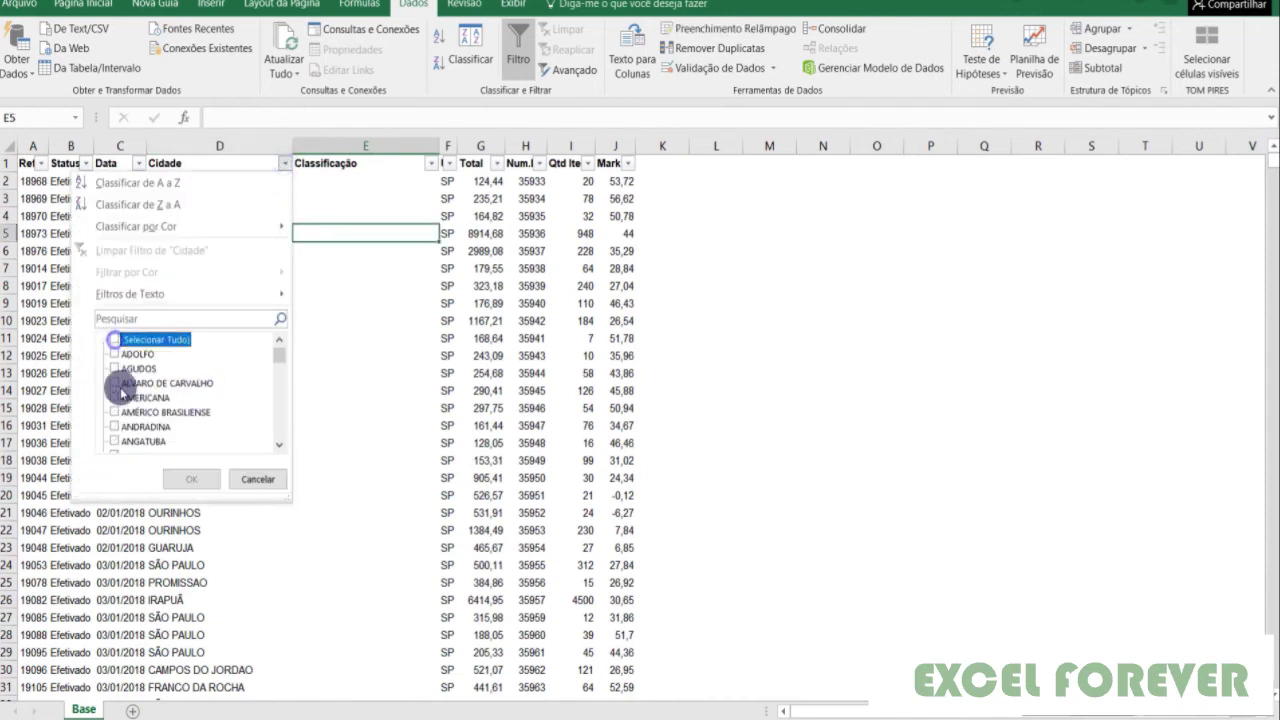
scroll(120, 428, down, 5)
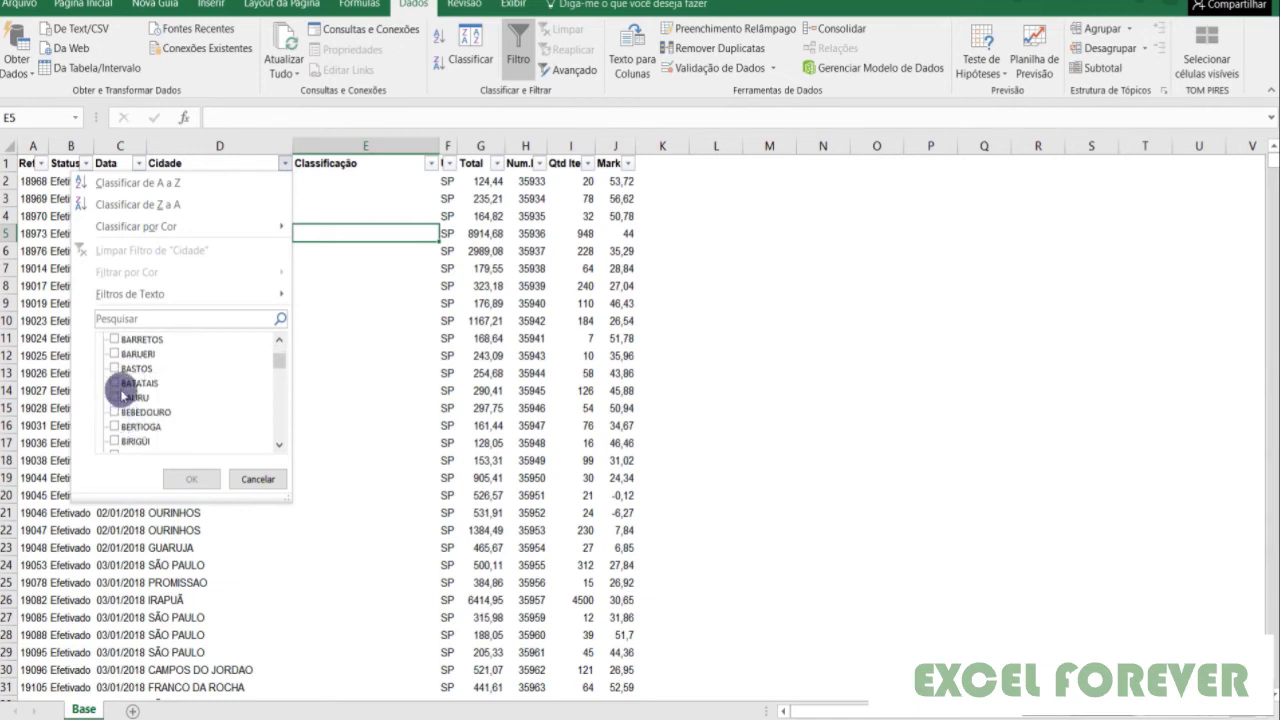
scroll(118, 410, down, 2)
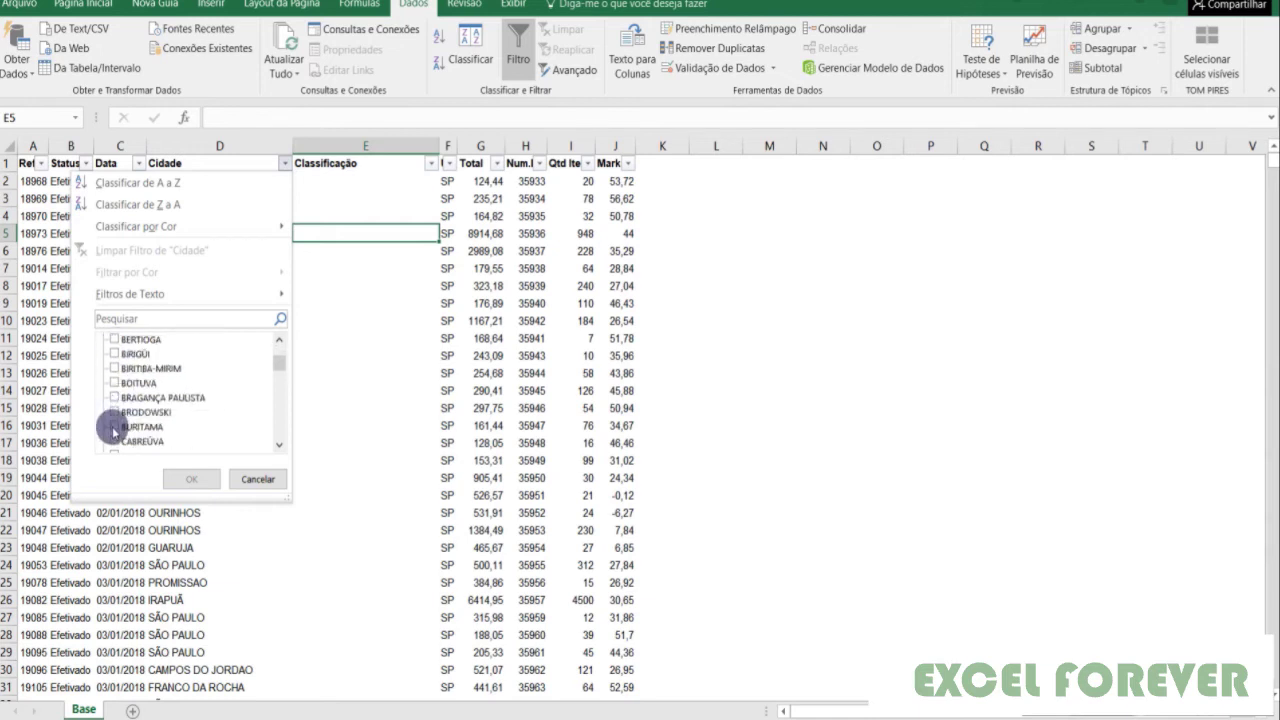
scroll(117, 375, down, 3)
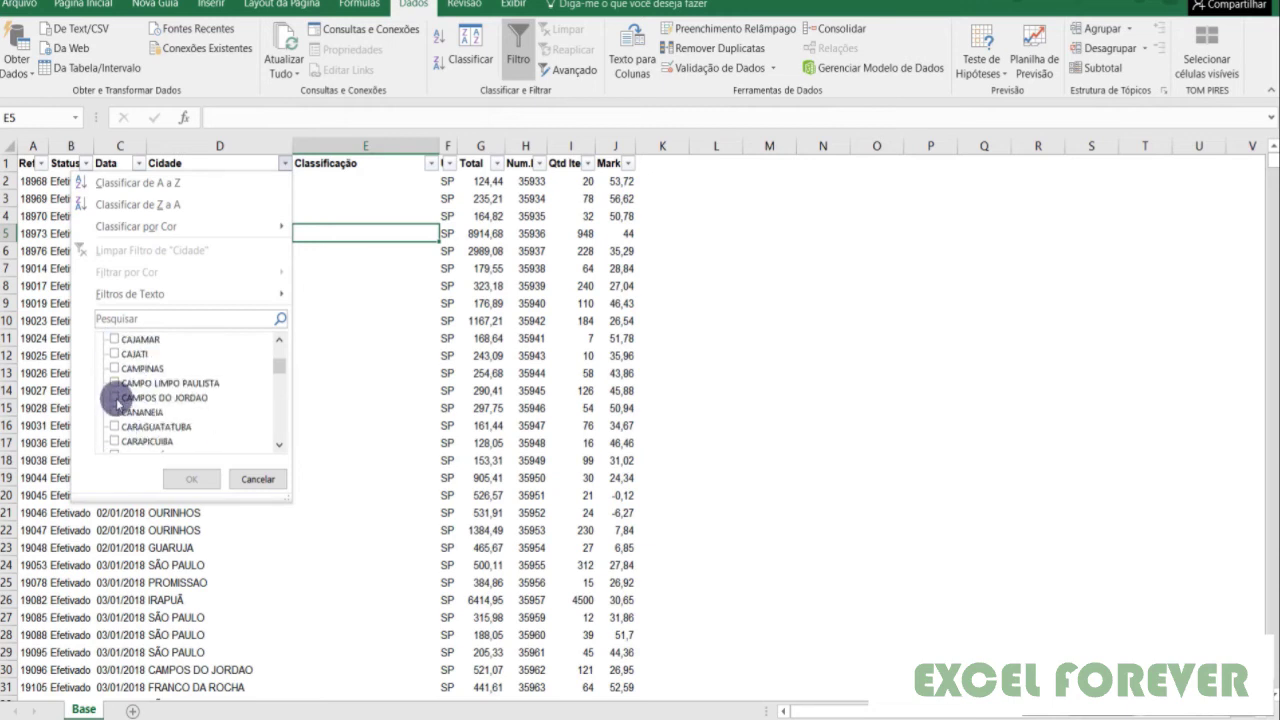
click(114, 398)
click(188, 479)
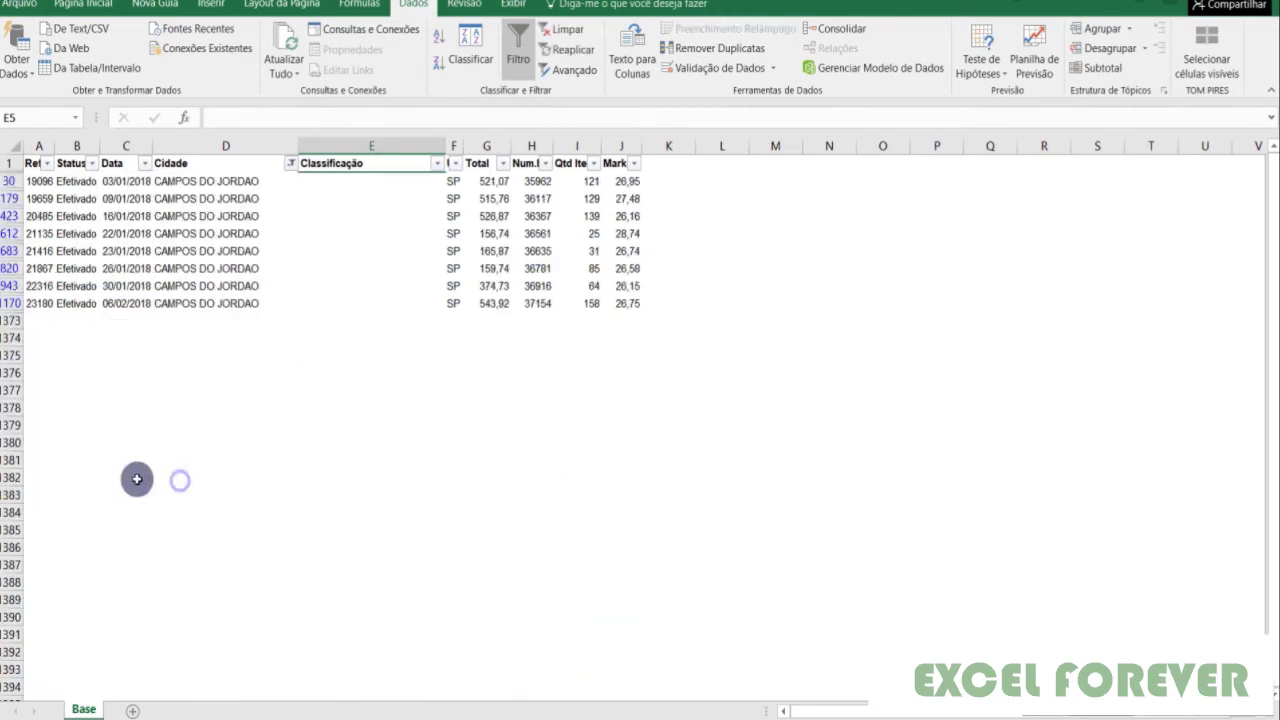
click(340, 181)
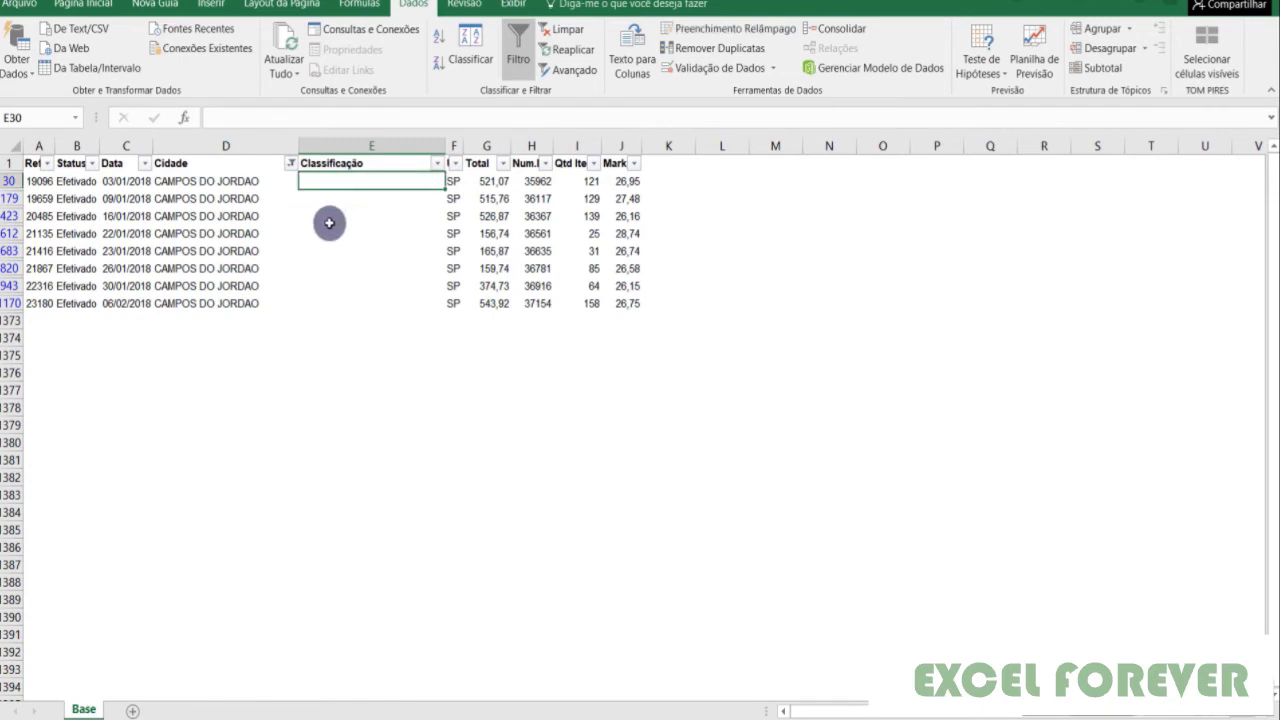
Enter FRIO in Classificação cell E30 and copy it.
text(F)
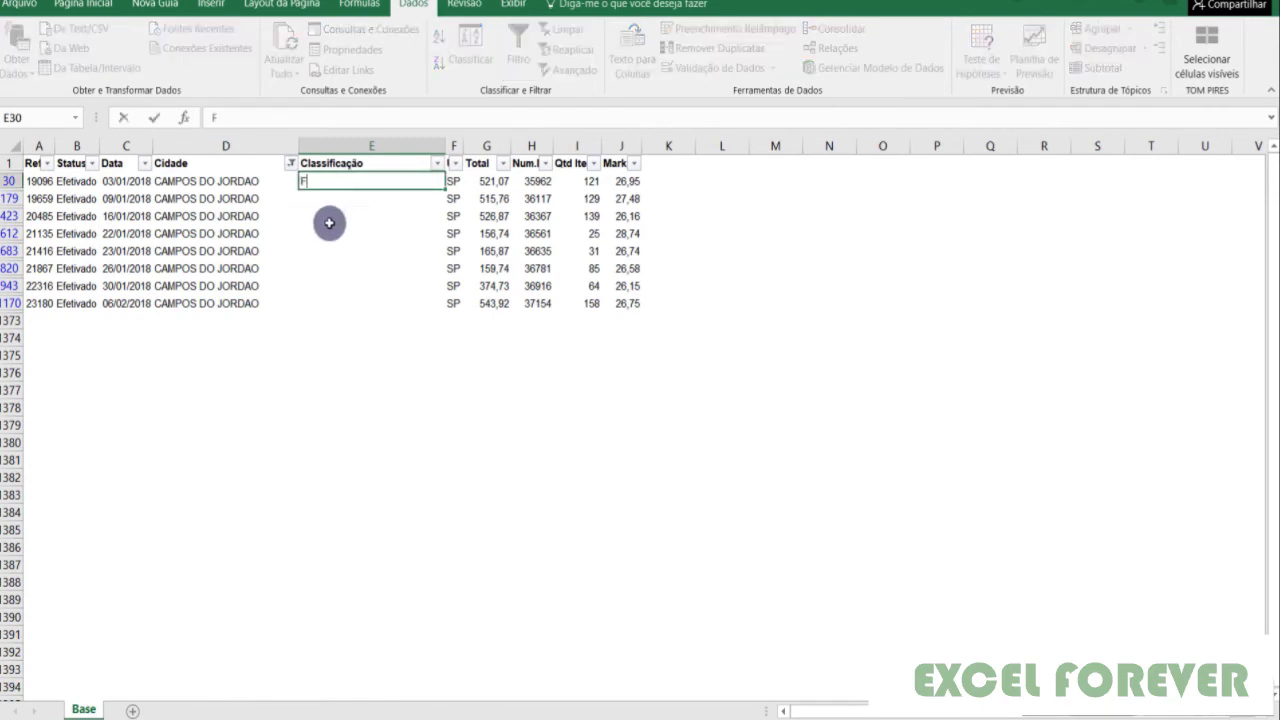
text(RIO)
key(Return)
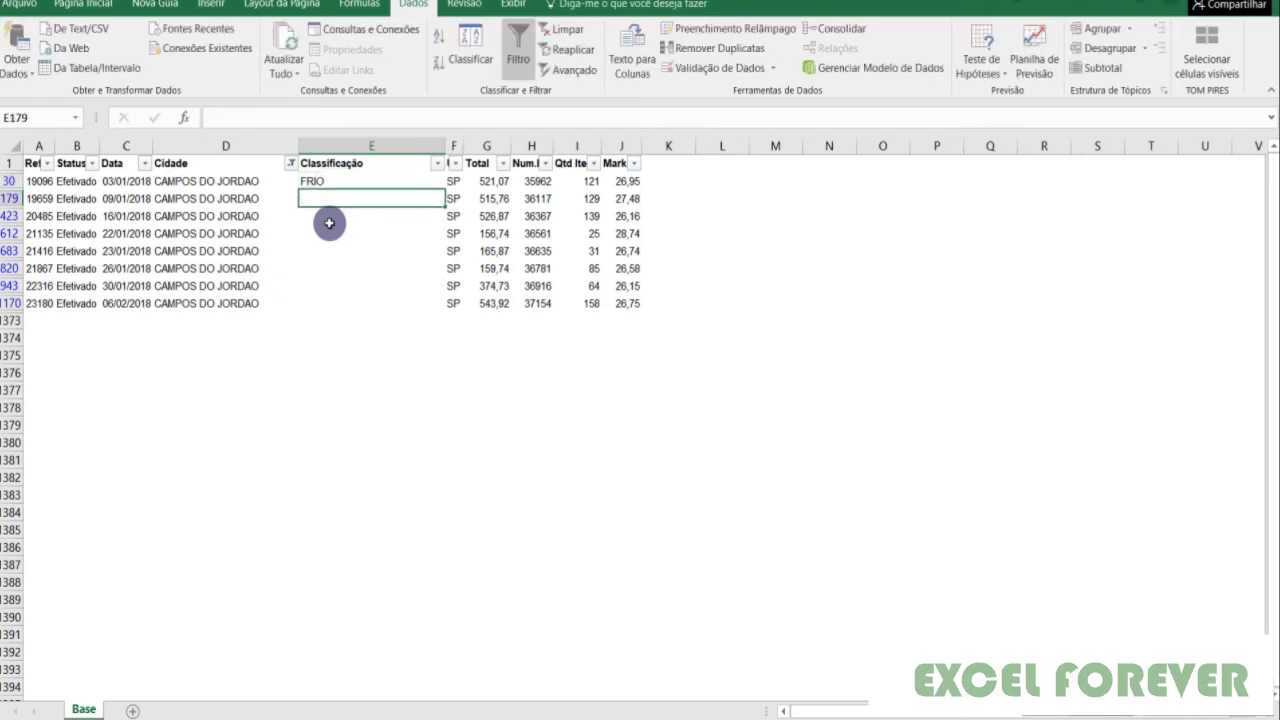
key(Up)
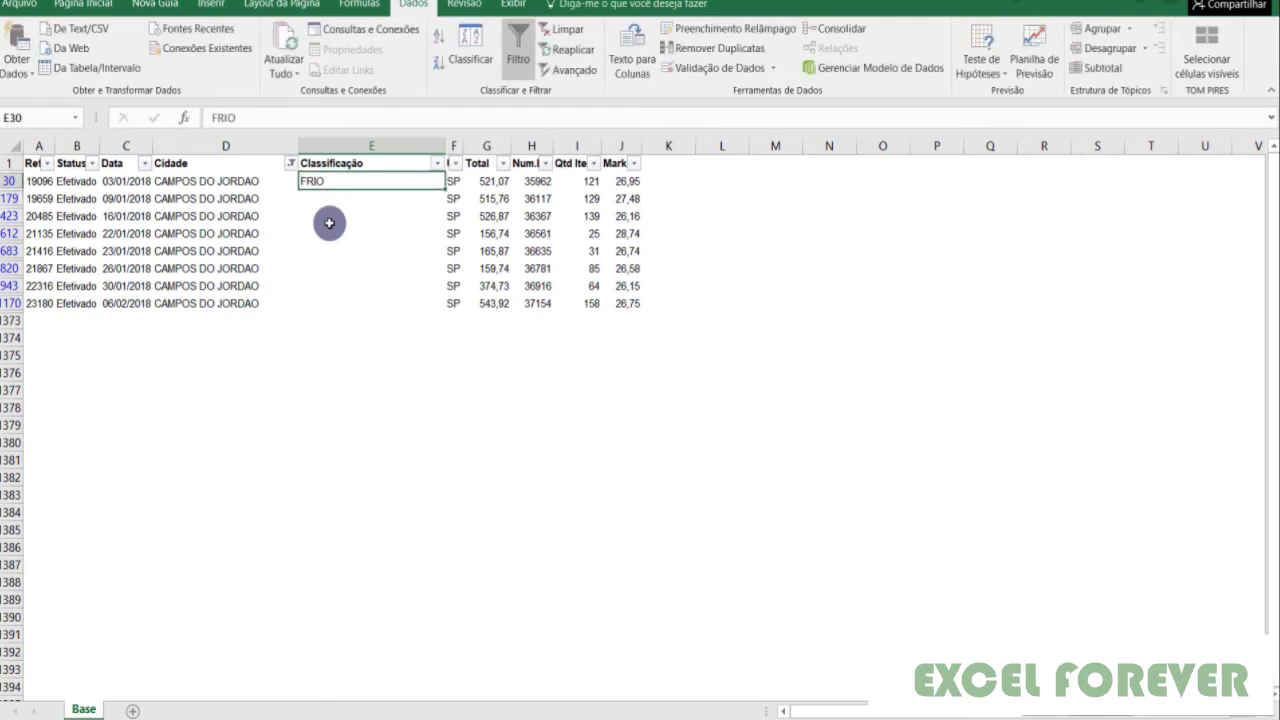
key(ctrl+c)
Select E179:E683, keep only visible cells, and paste FRIO as values.
key(Down)
key(shift+Down)
key(shift+Down)
key(shift+Down)
key(shift+Down)
key(shift+Down)
key(shift+Down)
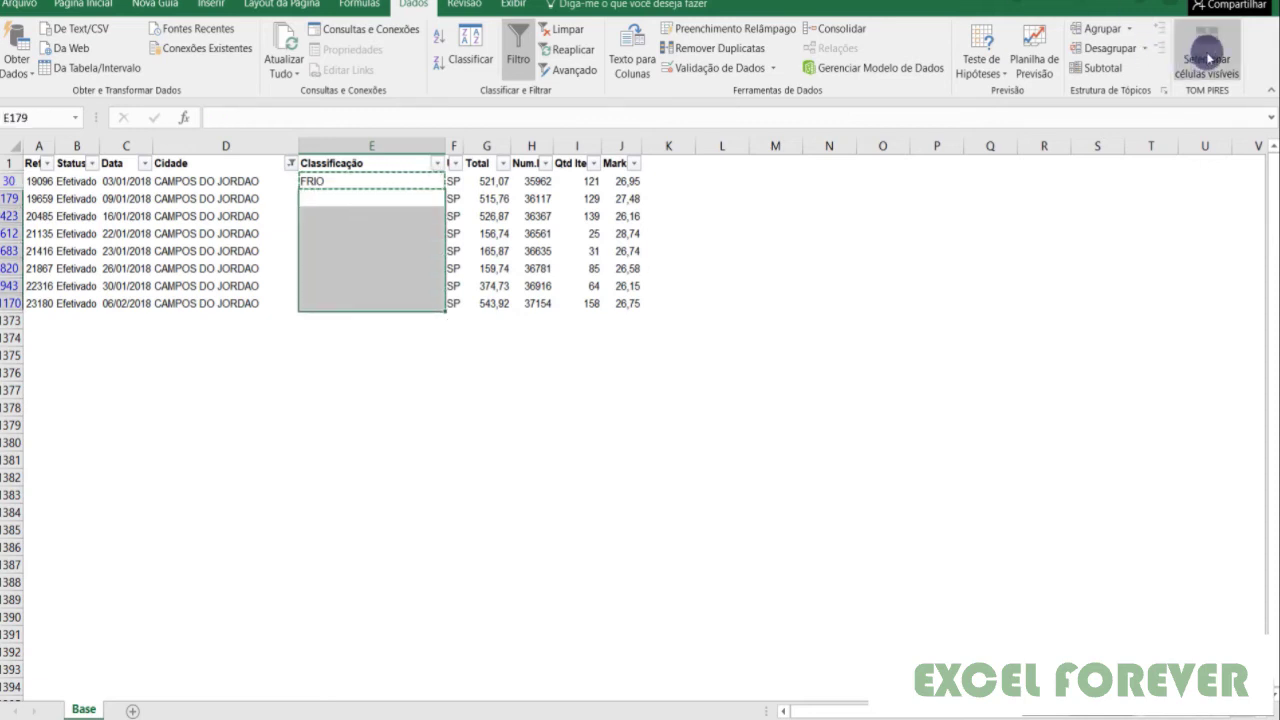
click(1209, 59)
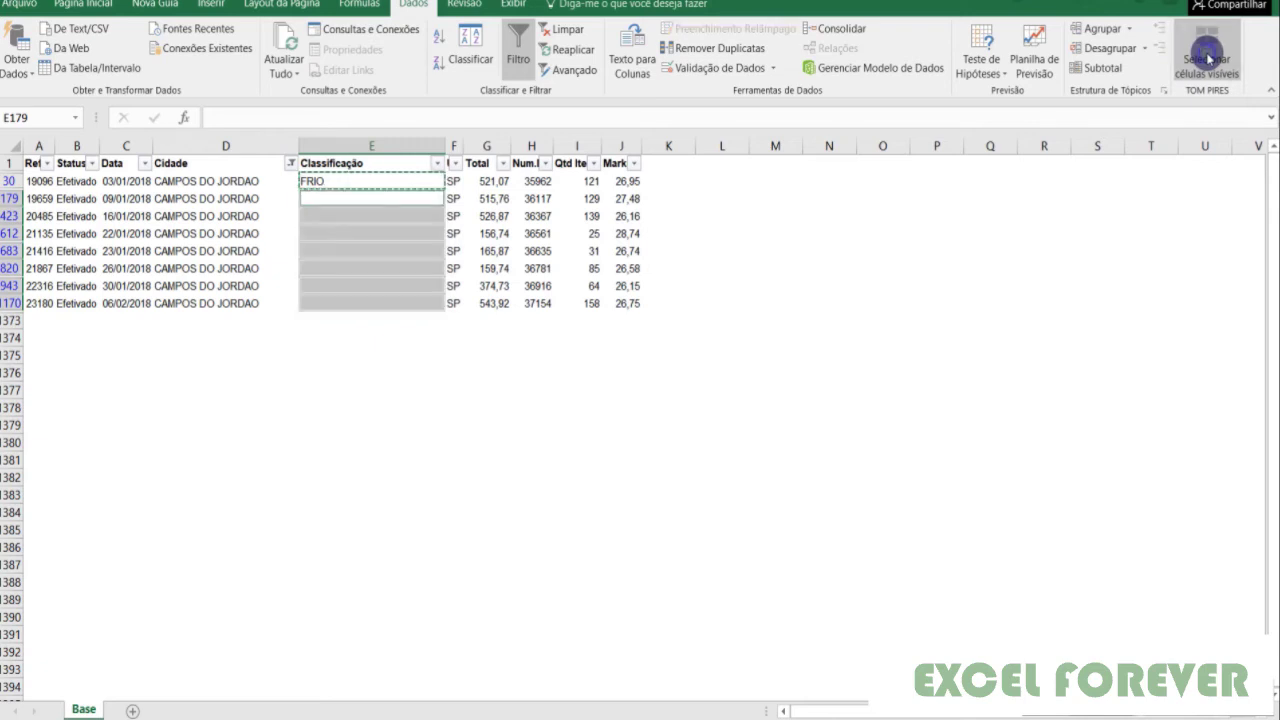
key(ctrl+alt+v)
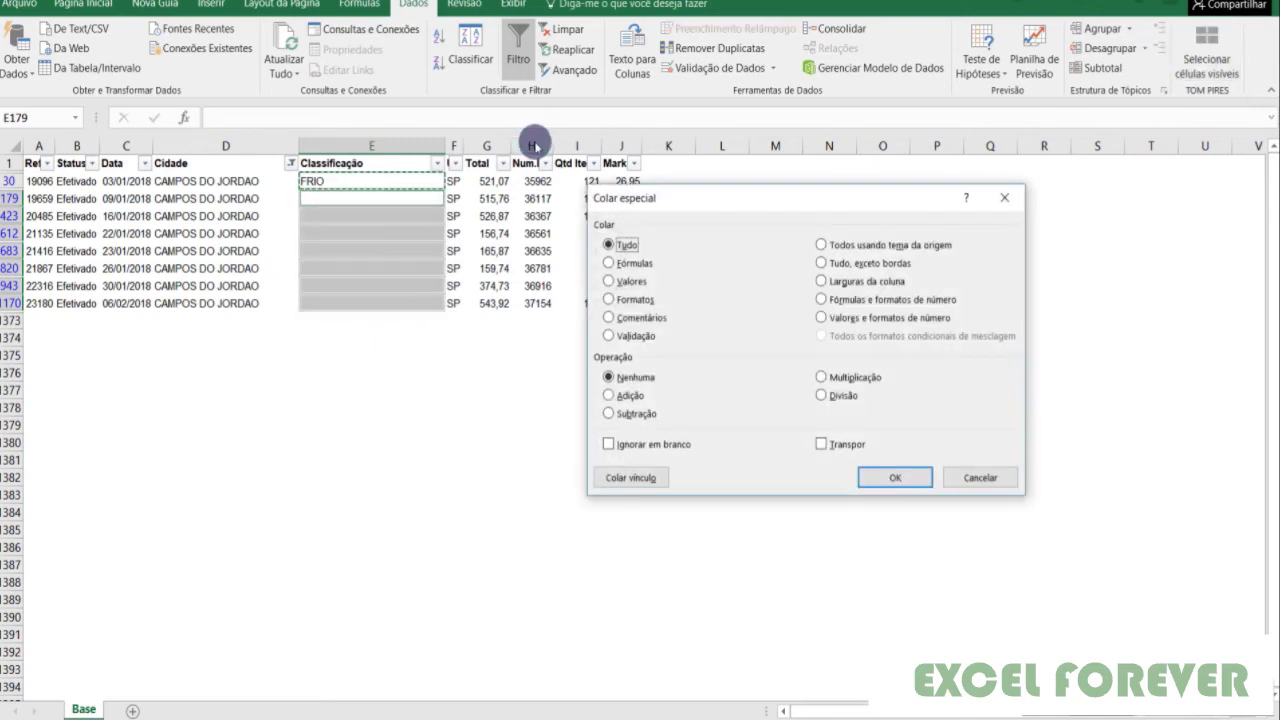
key(Down)
key(Down)
key(Return)
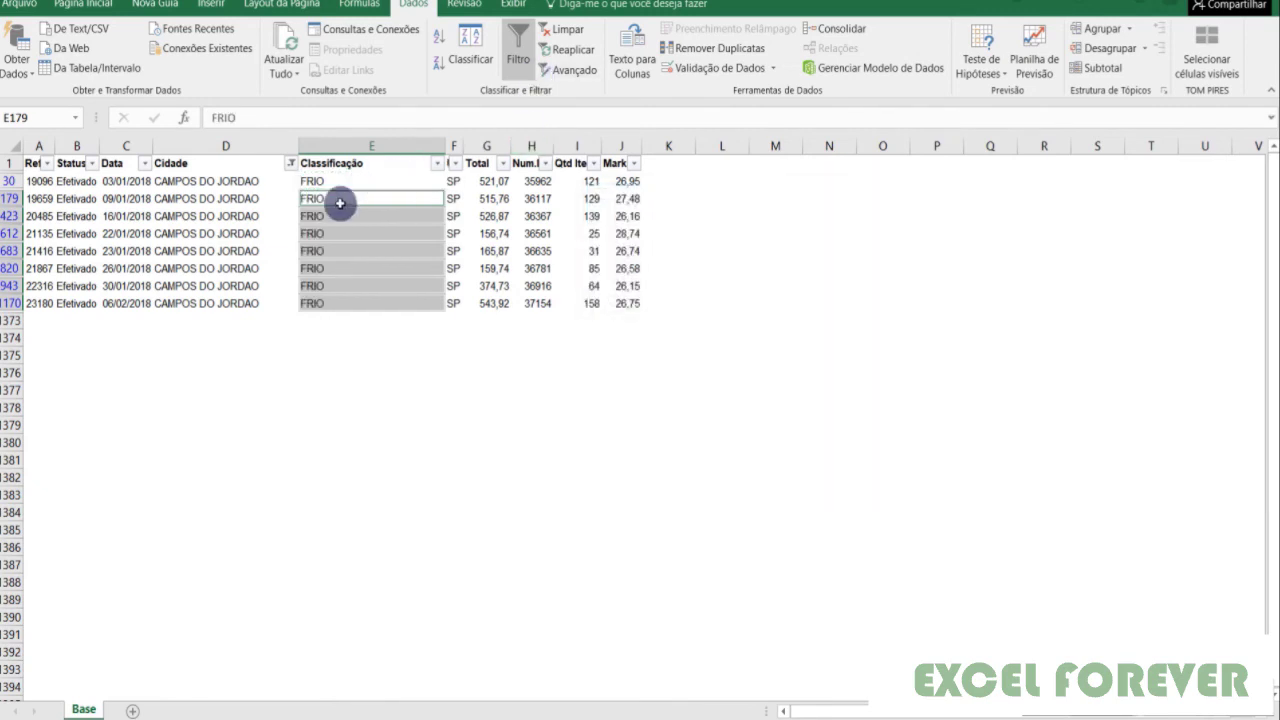
click(343, 400)
click(265, 215)
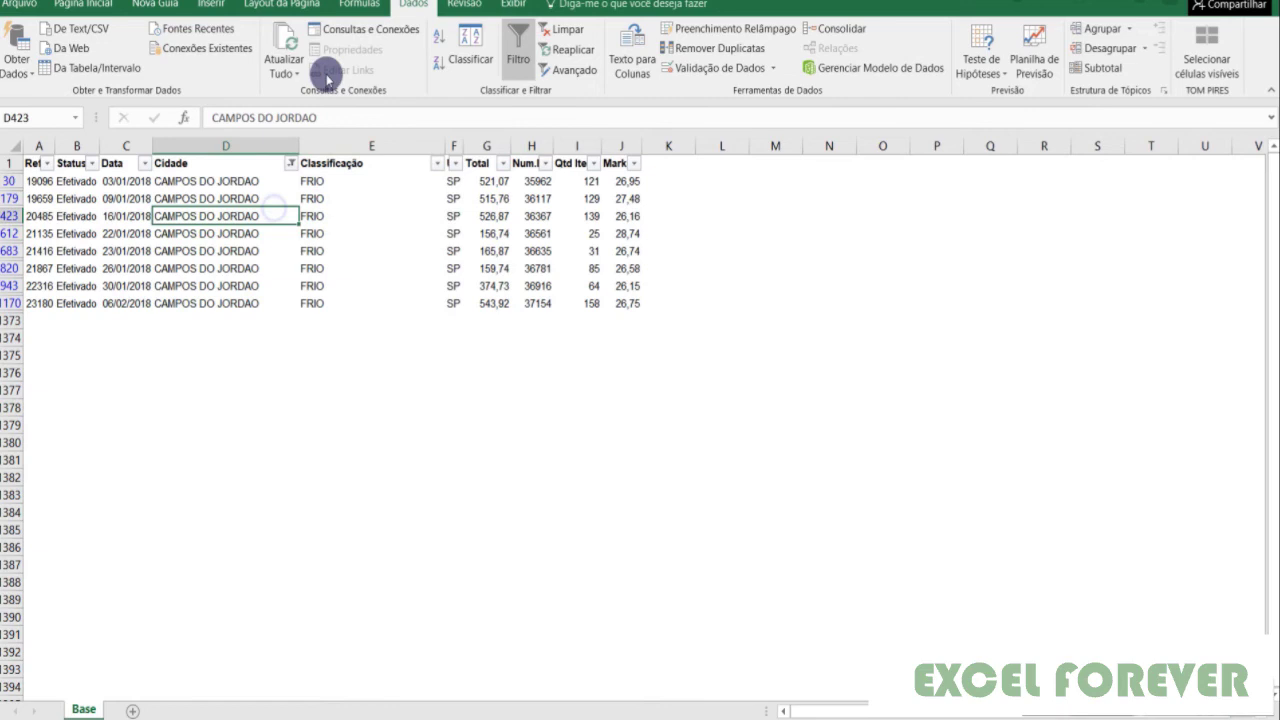
Clear the Cidade filter and confirm FRIO on CAMPOS DO JORDAO rows 30 and 179.
click(563, 30)
scroll(343, 371, down, 9)
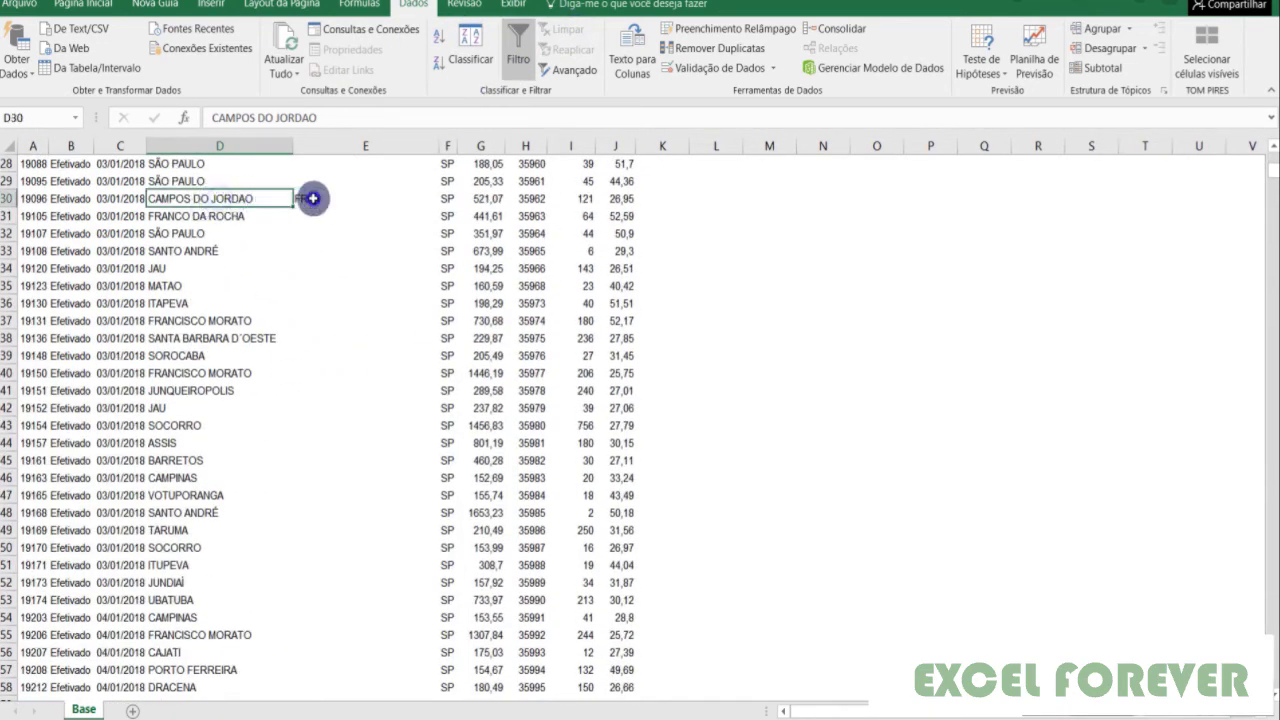
click(314, 199)
scroll(322, 202, down, 12)
scroll(314, 263, down, 12)
scroll(337, 326, down, 12)
scroll(314, 314, down, 12)
scroll(308, 315, up, 2)
click(306, 338)
click(187, 340)
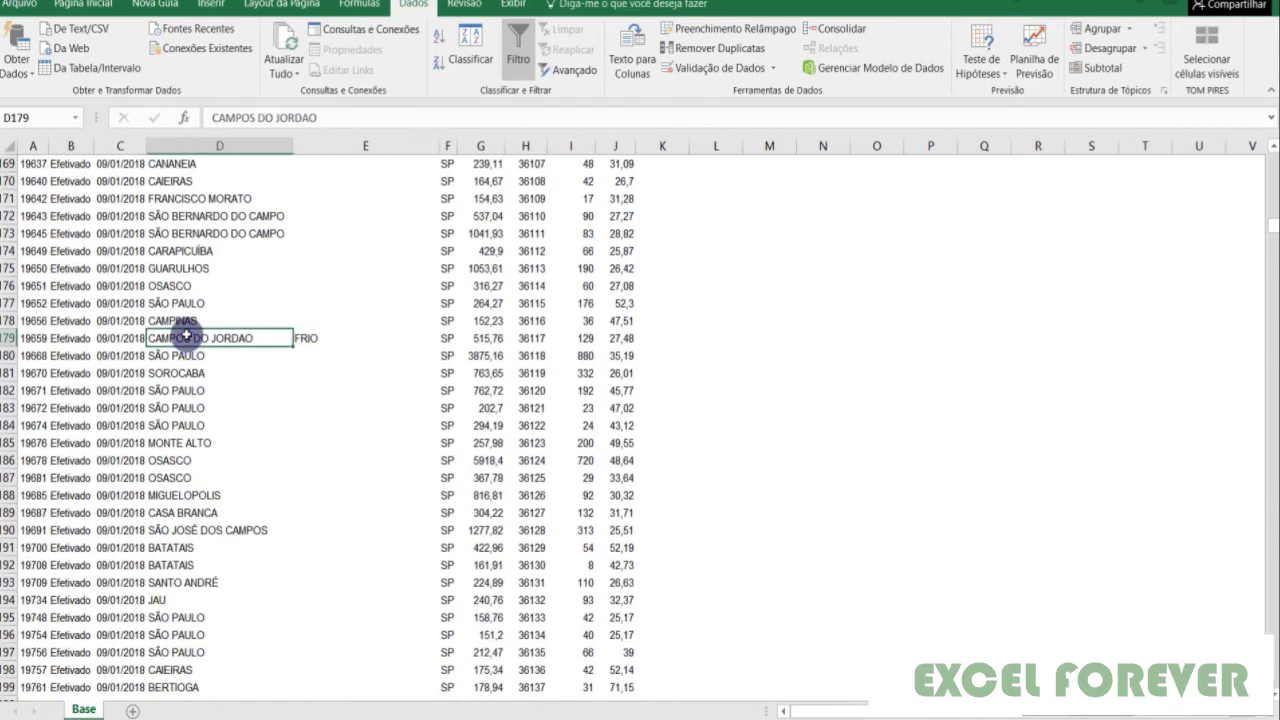